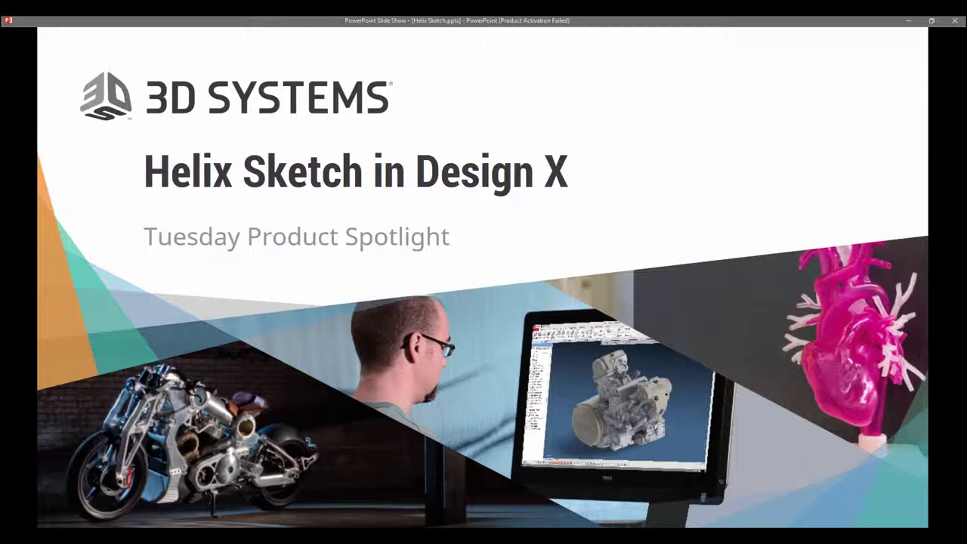
key(Right)
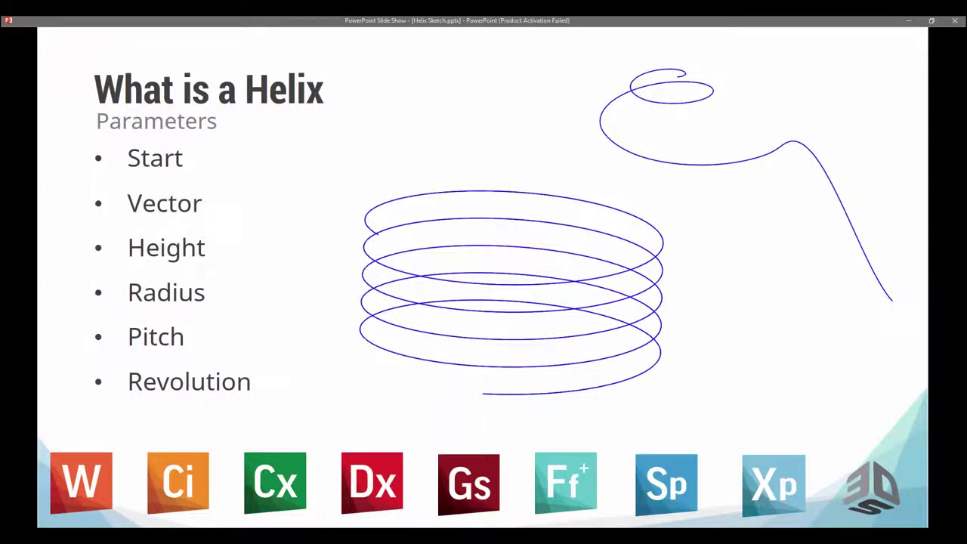
key(Right)
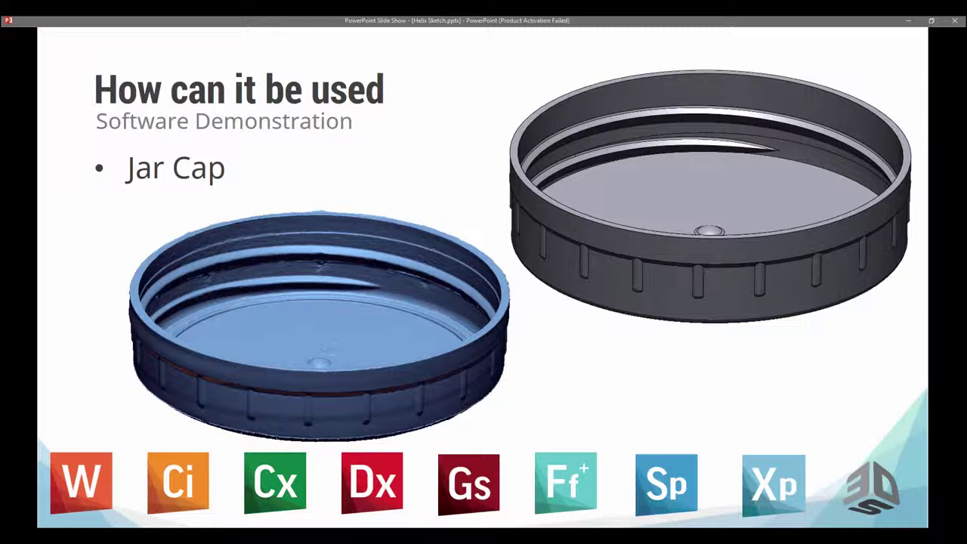
key(XF86AudioLowerVolume)
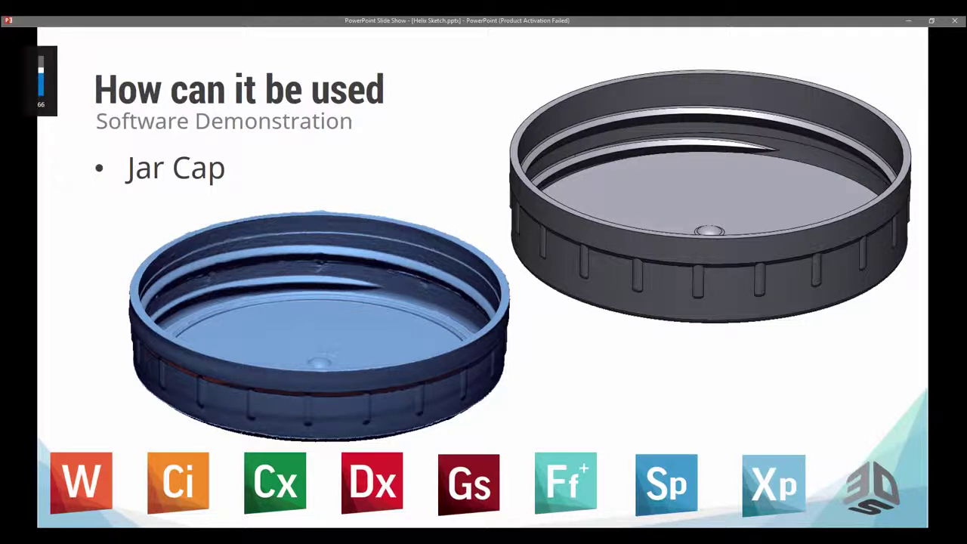
- Switch to the Sweep.xrl model in Geomagic Design X and hide its solid bodies to examine the scanned jar cap mesh
mouse_move(407, 534)
click(462, 491)
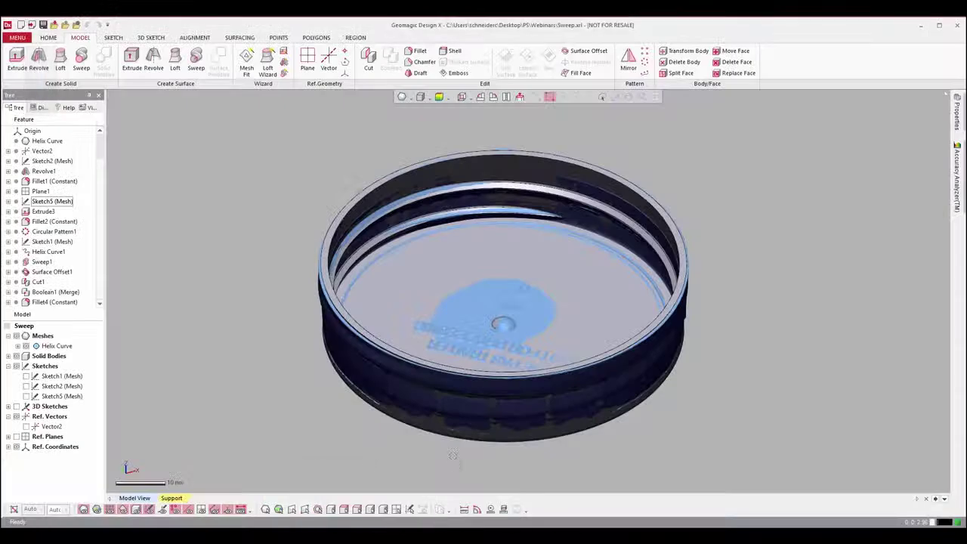
right_drag(462, 468, 415, 441)
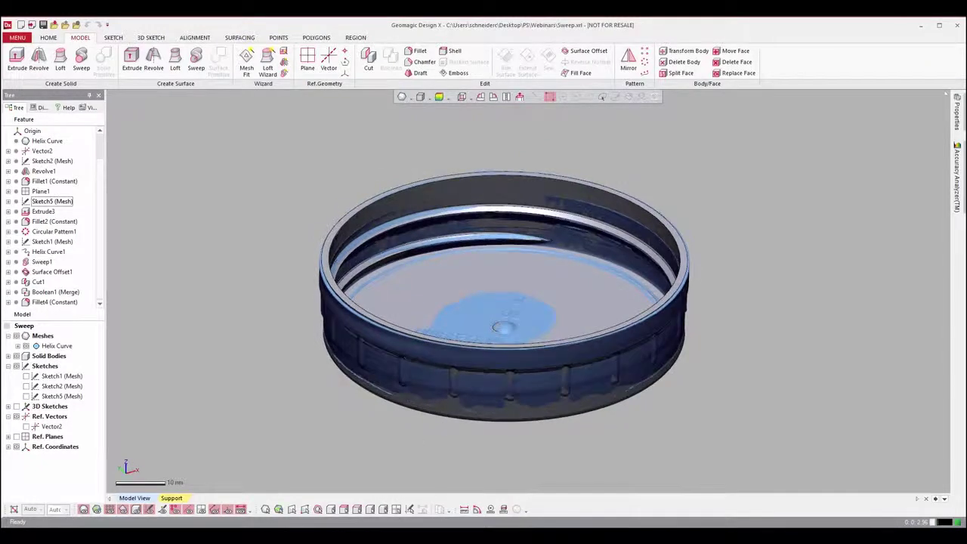
click(136, 509)
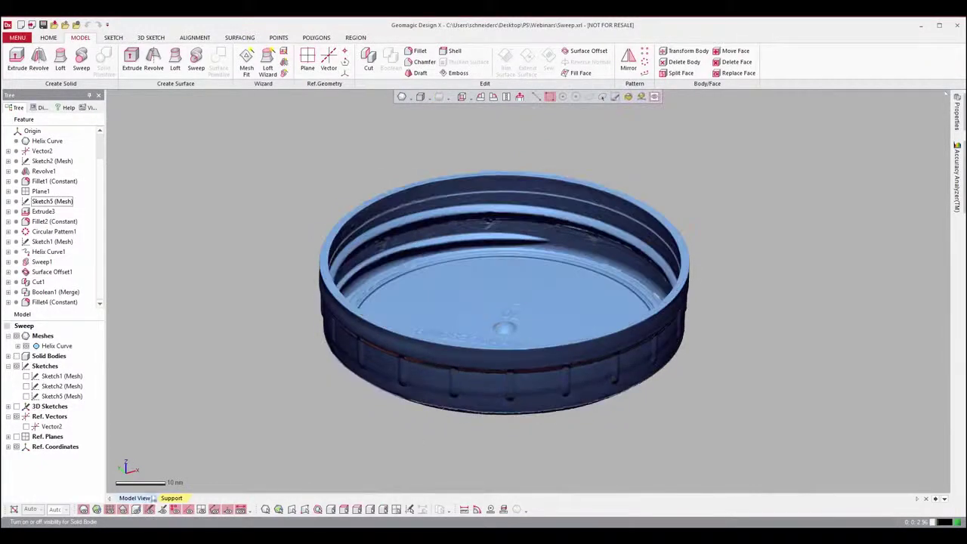
right_drag(408, 385, 387, 402)
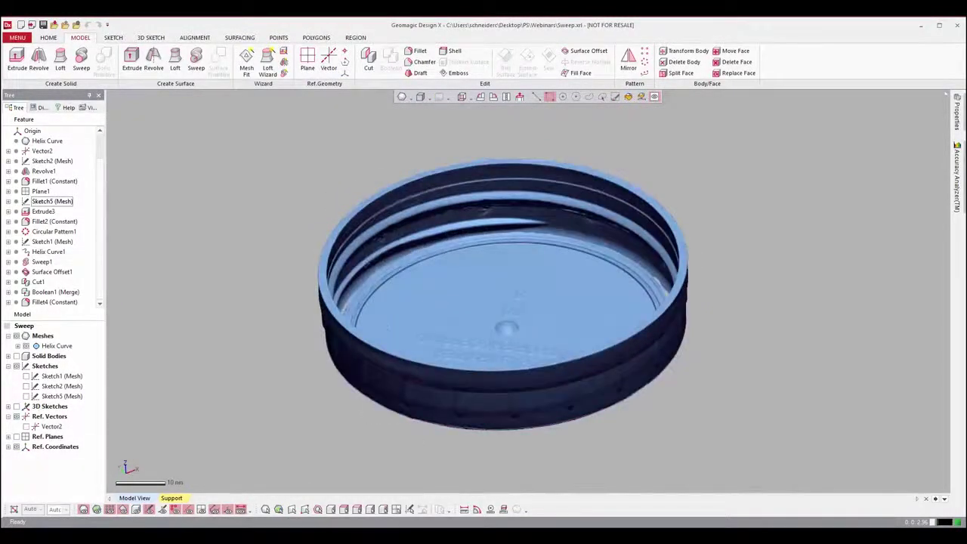
right_drag(662, 263, 744, 321)
right_drag(639, 373, 443, 323)
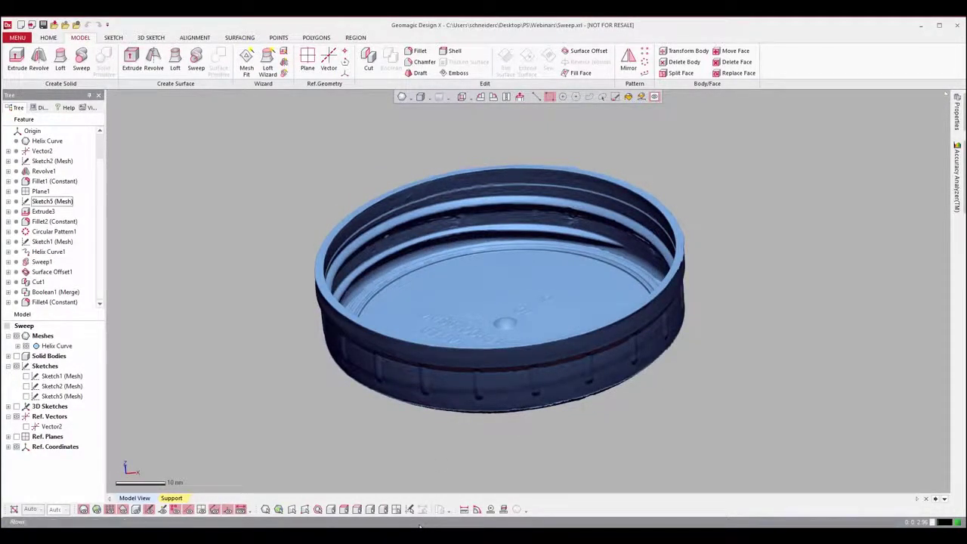
- Switch to the Start.xrl model and examine the jar cap mesh against its reference planes and Vector2 axis
click(379, 514)
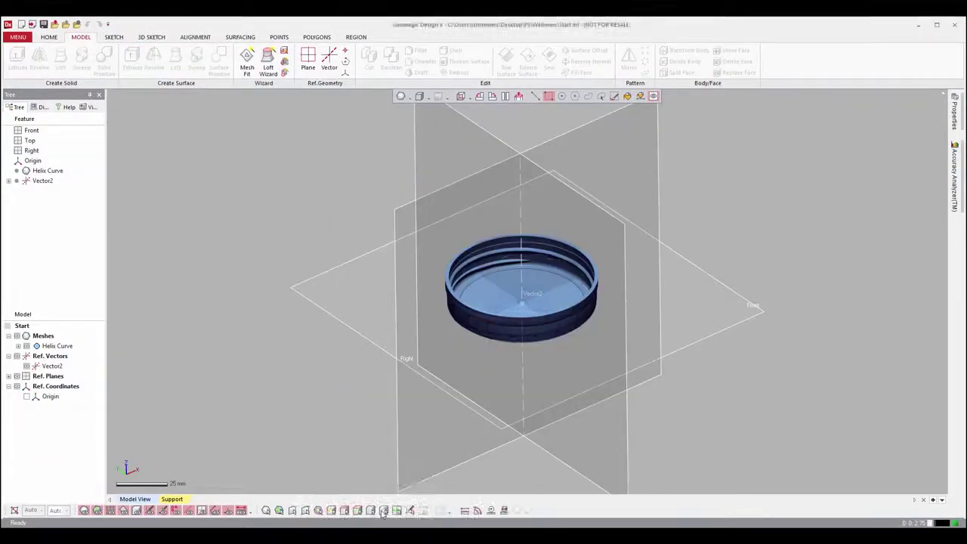
right_drag(684, 371, 673, 367)
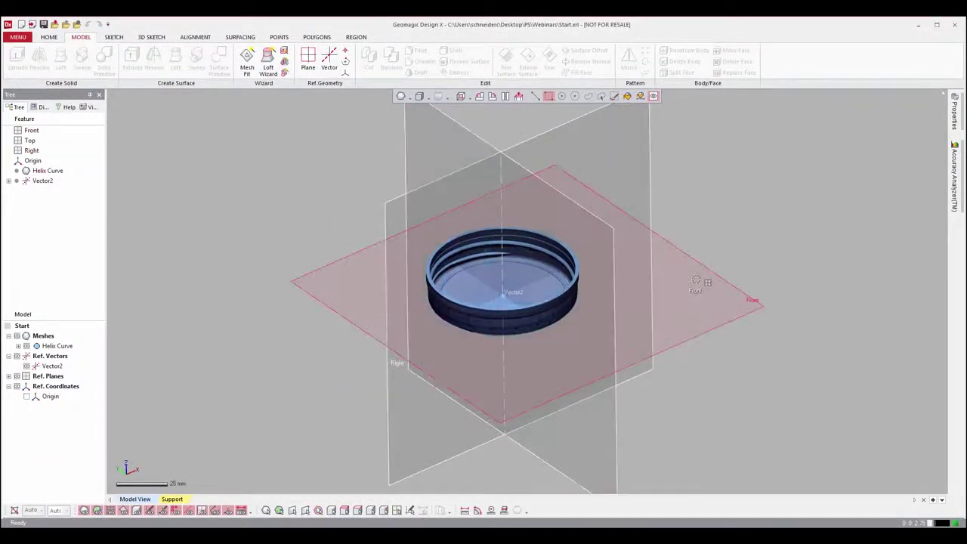
scroll(498, 301, up, 3)
scroll(483, 312, down, 1)
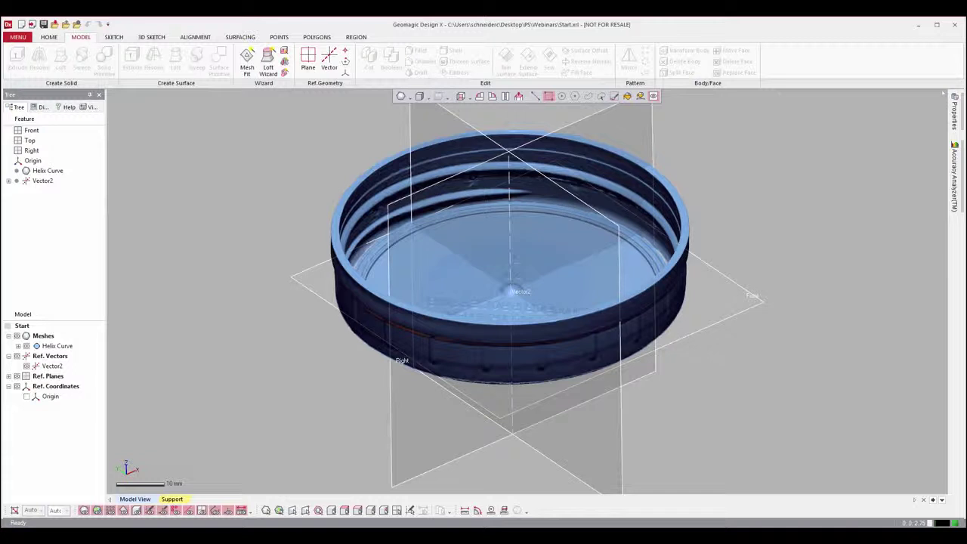
right_drag(509, 423, 520, 317)
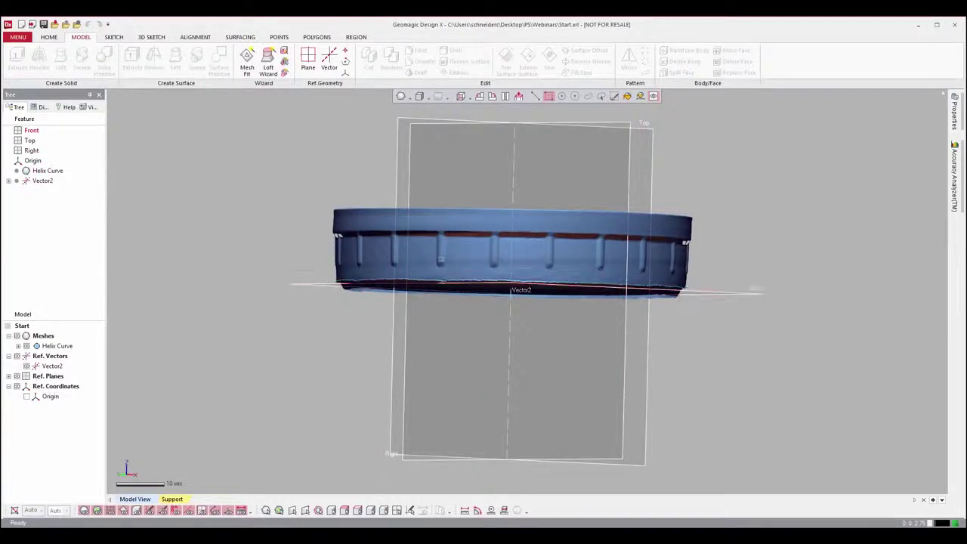
right_drag(541, 170, 499, 248)
mouse_move(659, 363)
right_down()
mouse_move(671, 412)
mouse_move(626, 392)
right_up()
scroll(626, 392, down, 3)
scroll(508, 316, up, 5)
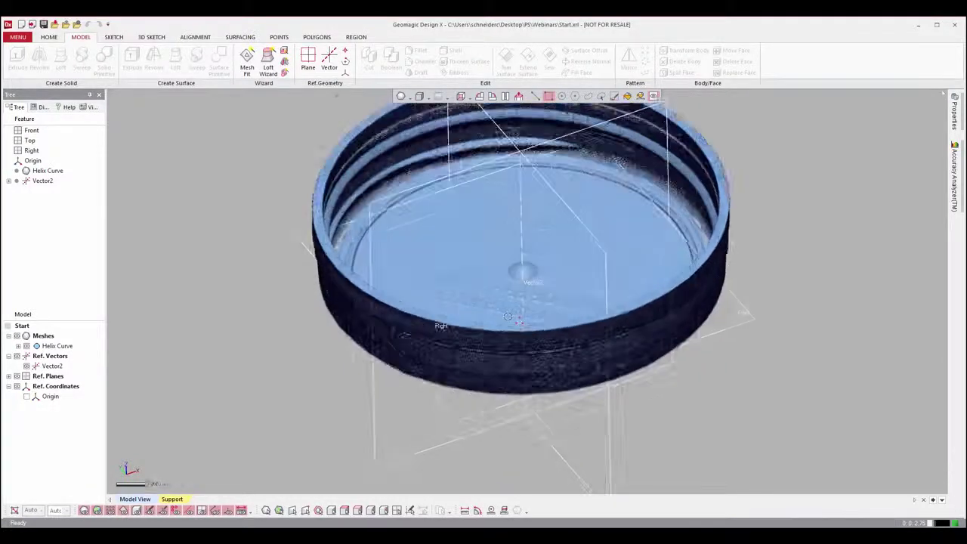
right_drag(450, 303, 264, 247)
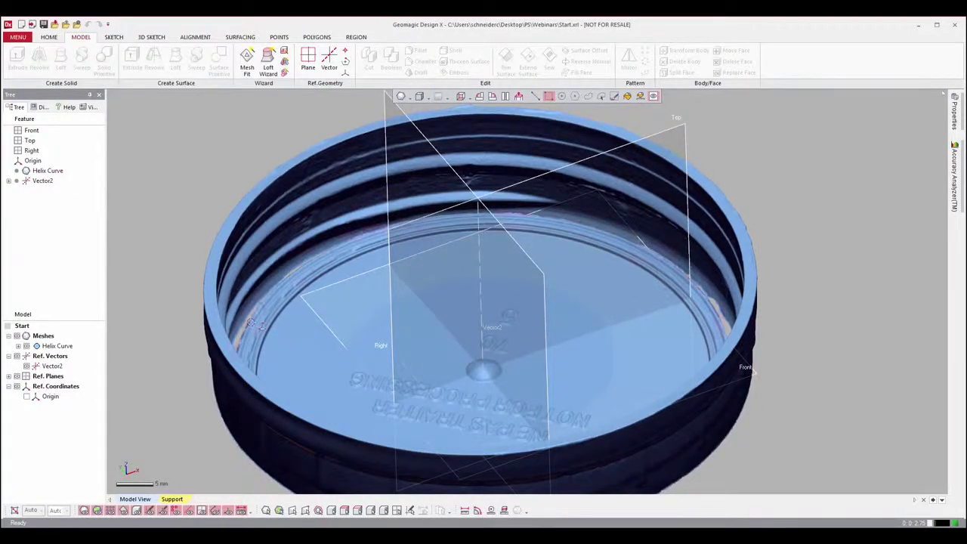
mouse_move(257, 317)
right_down()
mouse_move(429, 355)
mouse_move(640, 300)
right_up()
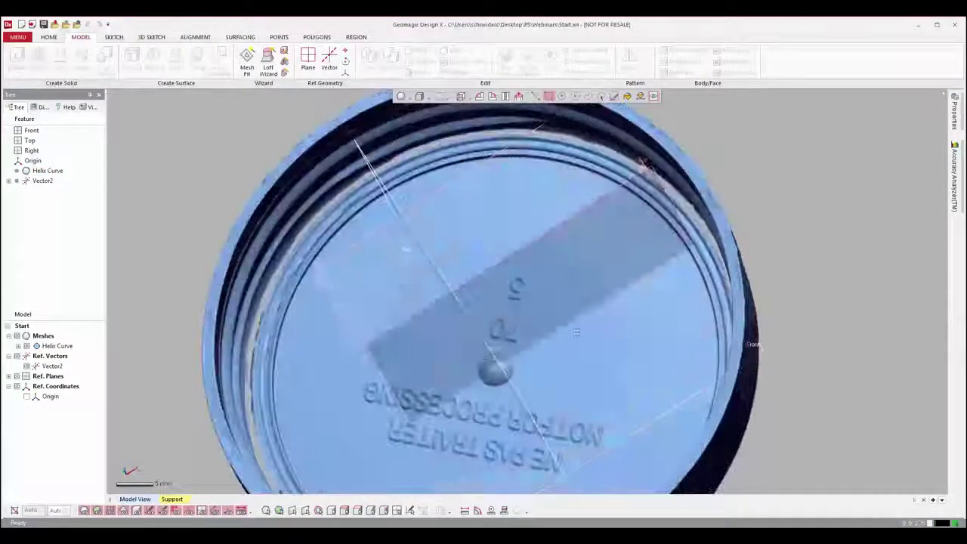
scroll(527, 291, down, 4)
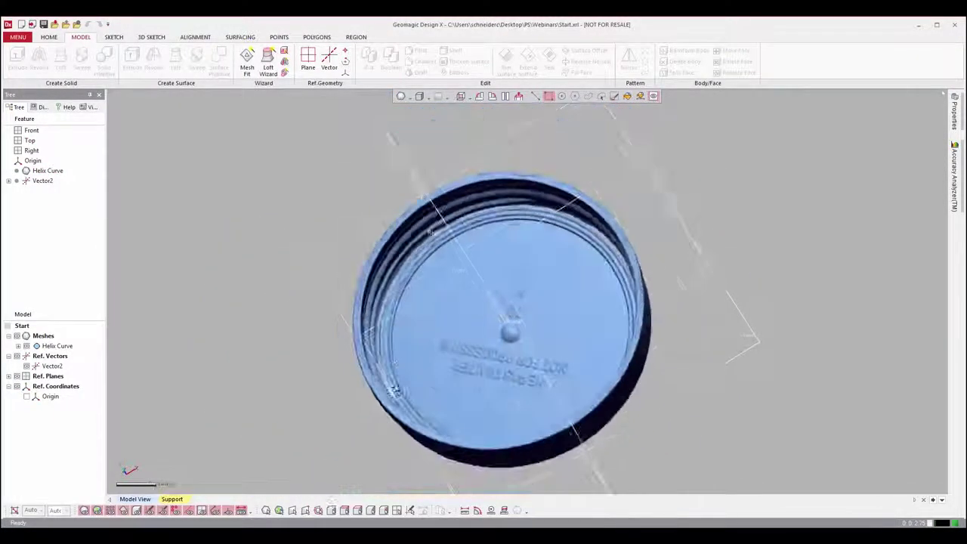
right_drag(640, 300, 687, 320)
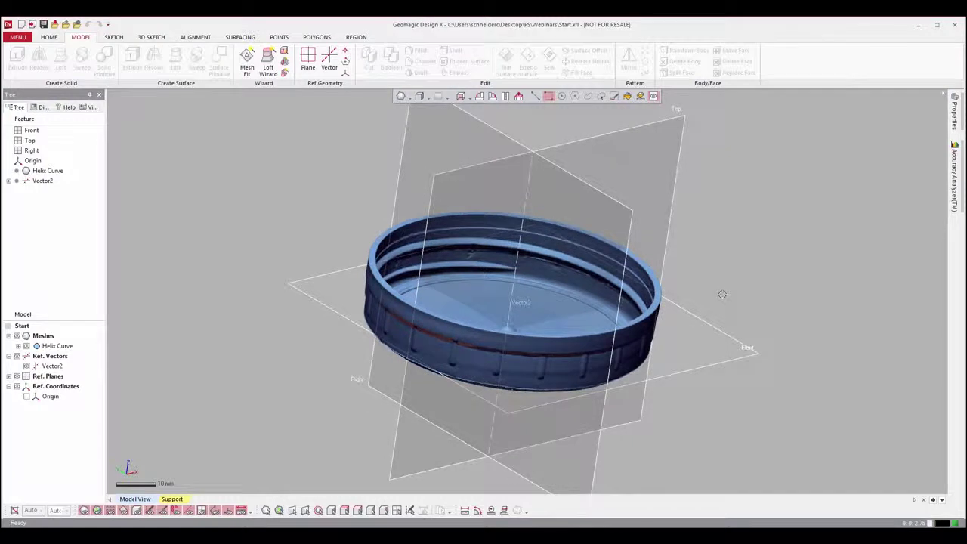
right_drag(728, 362, 734, 336)
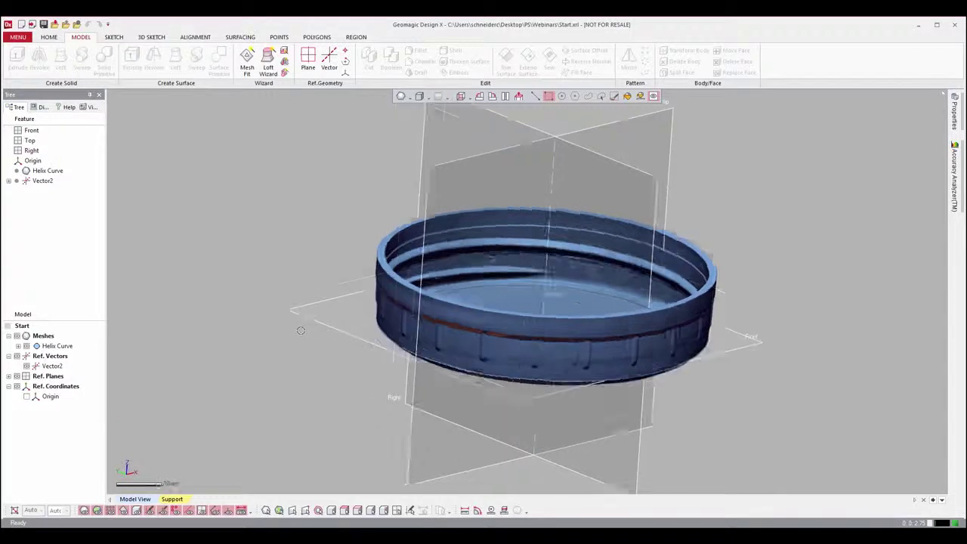
- Examine the helical thread ridges on the cap's inner wall from all around
scroll(304, 328, up, 3)
right_drag(548, 271, 484, 260)
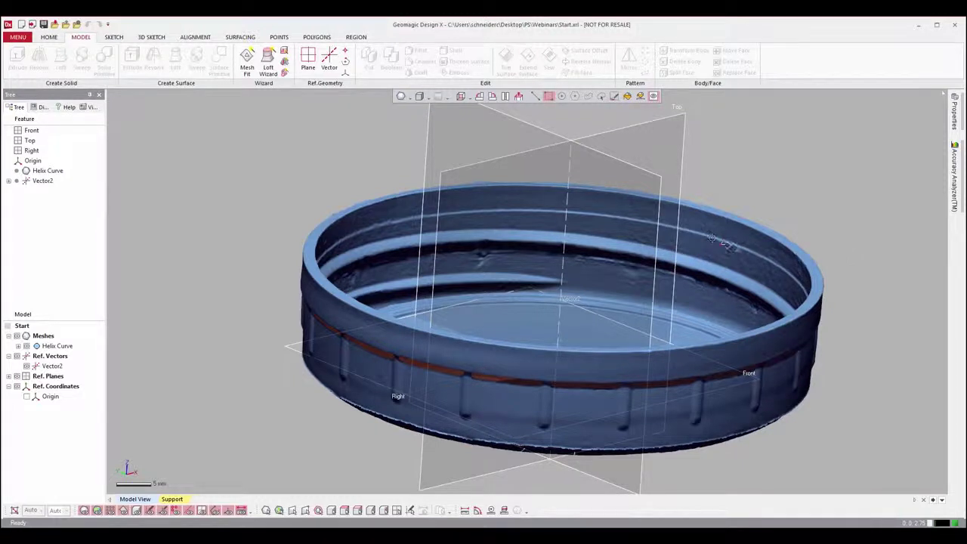
right_drag(844, 239, 733, 231)
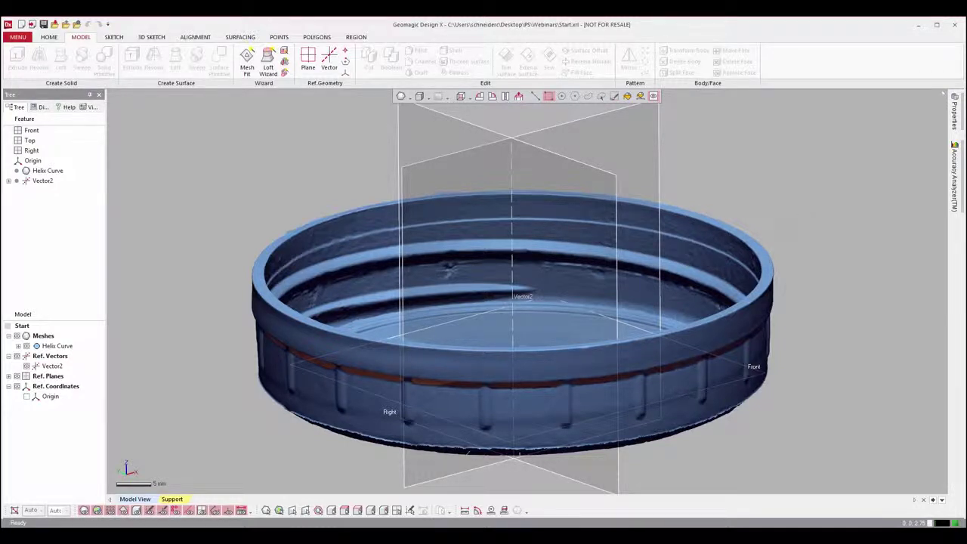
scroll(790, 252, down, 3)
ctrl+right_drag(755, 261, 721, 285)
right_drag(694, 317, 348, 354)
right_drag(275, 362, 669, 302)
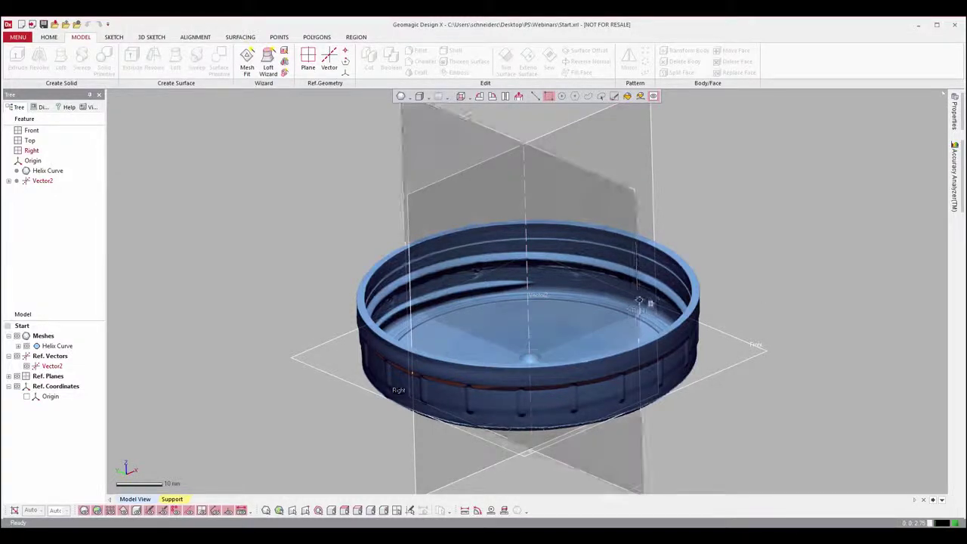
right_drag(532, 227, 513, 192)
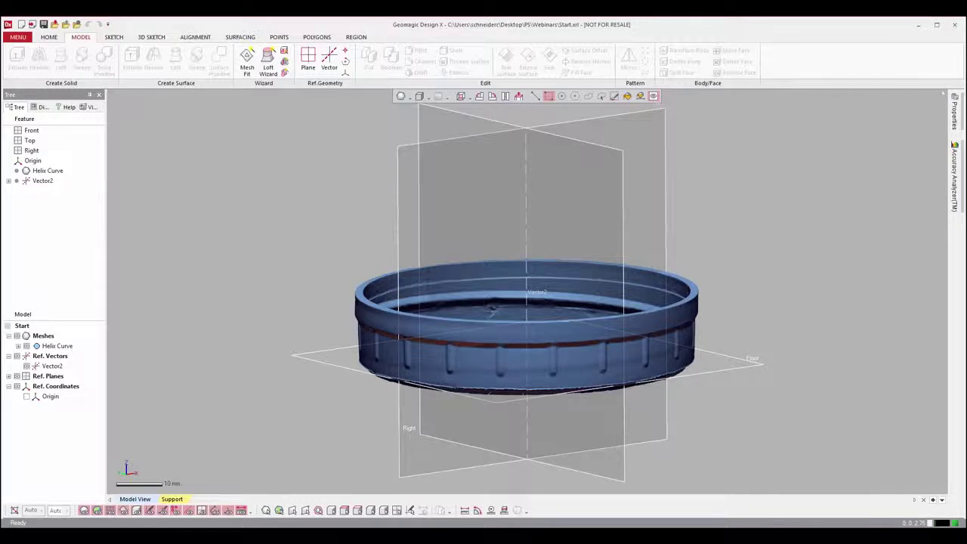
right_drag(390, 337, 214, 318)
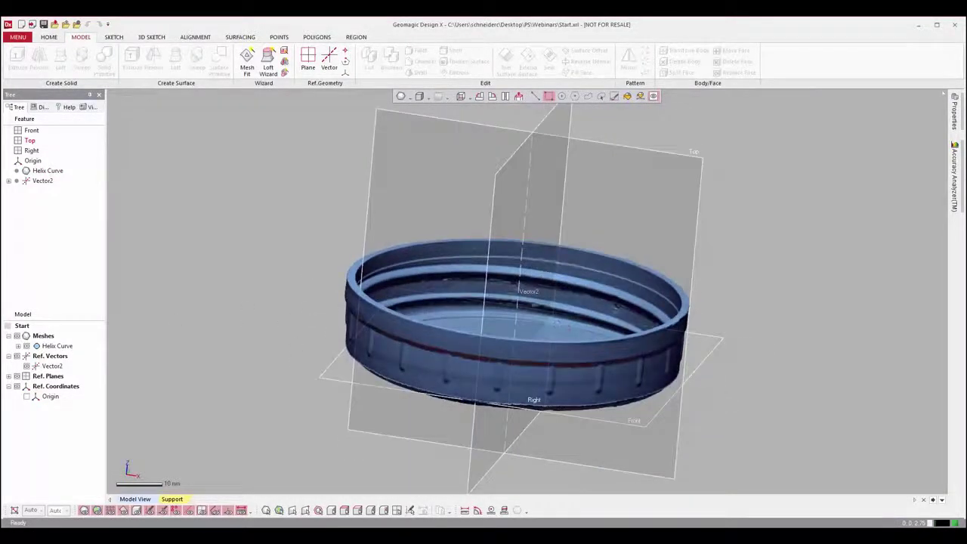
mouse_move(404, 344)
right_down()
mouse_move(418, 355)
mouse_move(388, 352)
right_up()
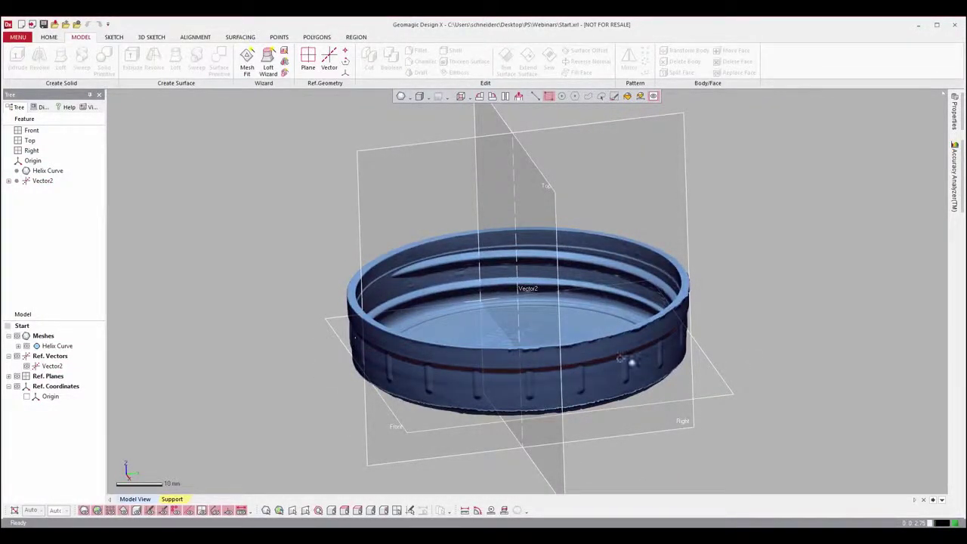
right_drag(329, 341, 393, 355)
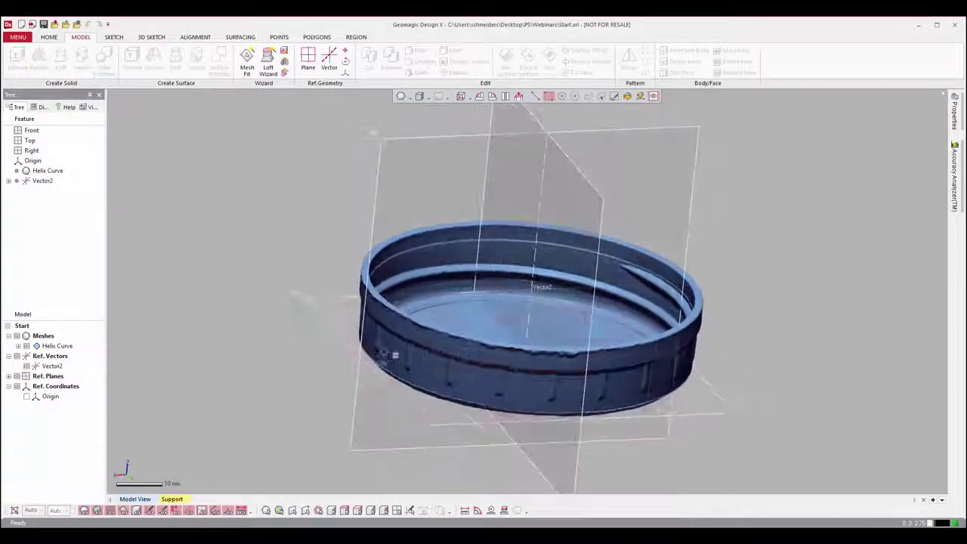
- Start a planar mesh sketch on the Top plane and hide the mesh so only the cap's section polylines show
right_drag(598, 326, 581, 289)
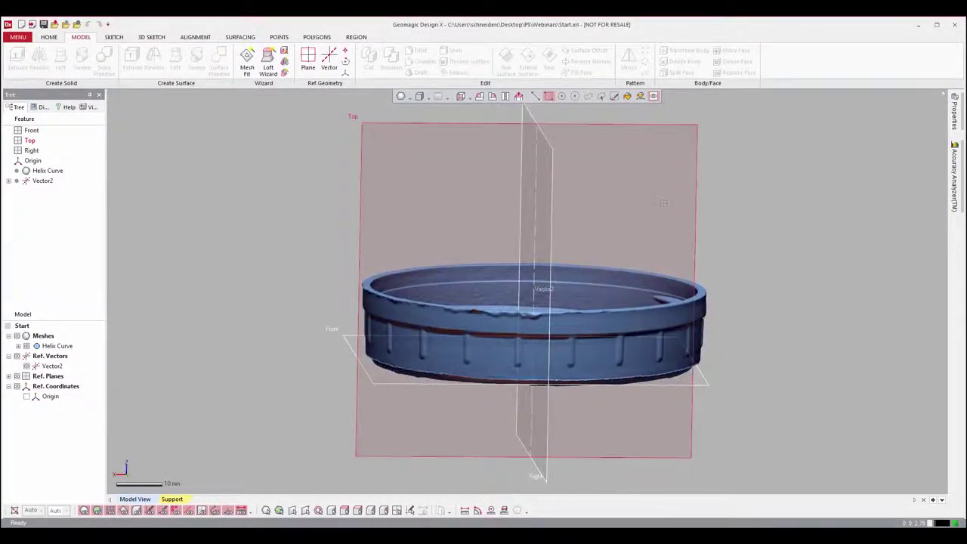
right_click(652, 199)
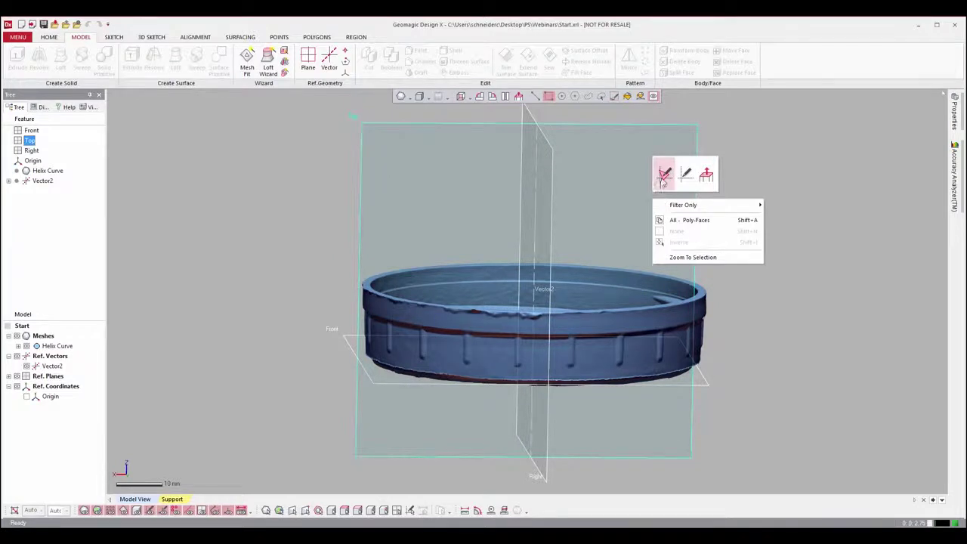
click(663, 176)
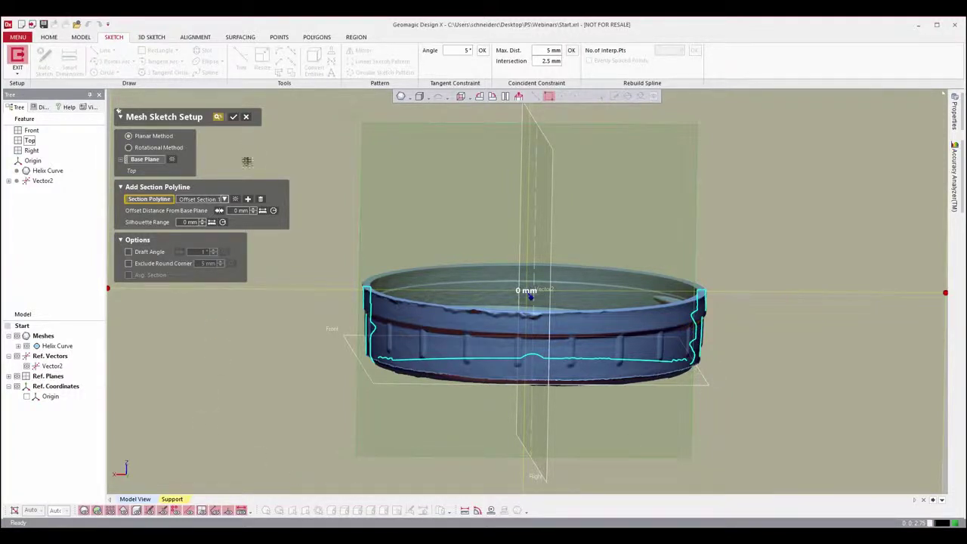
click(234, 117)
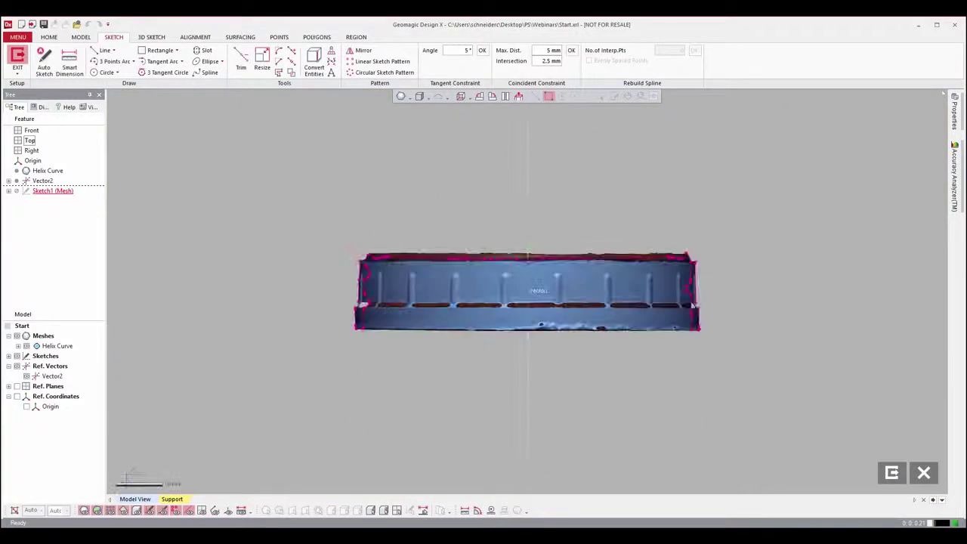
click(492, 96)
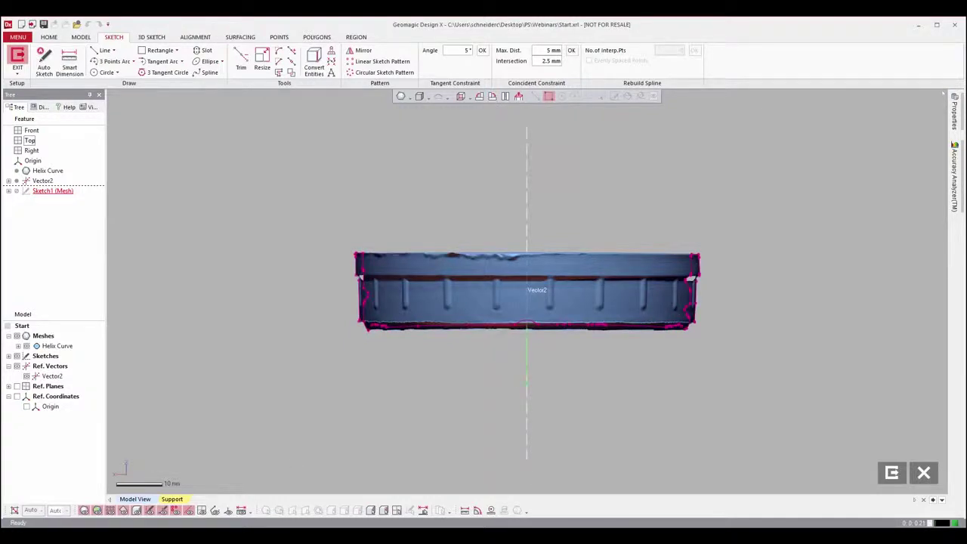
click(85, 511)
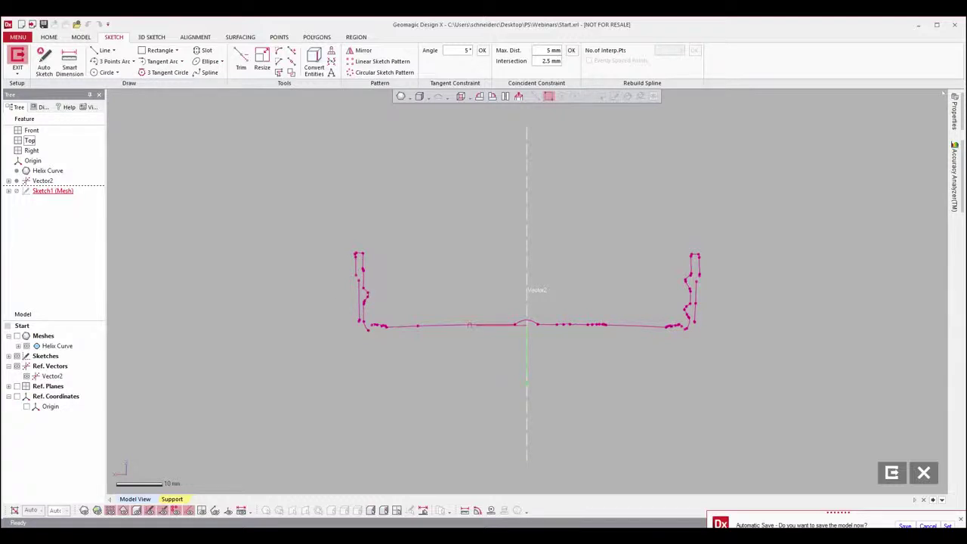
- Fit one sketch line to each of the two sloping flanks of the upper thread ridge in the cap's wall section
scroll(695, 283, up, 6)
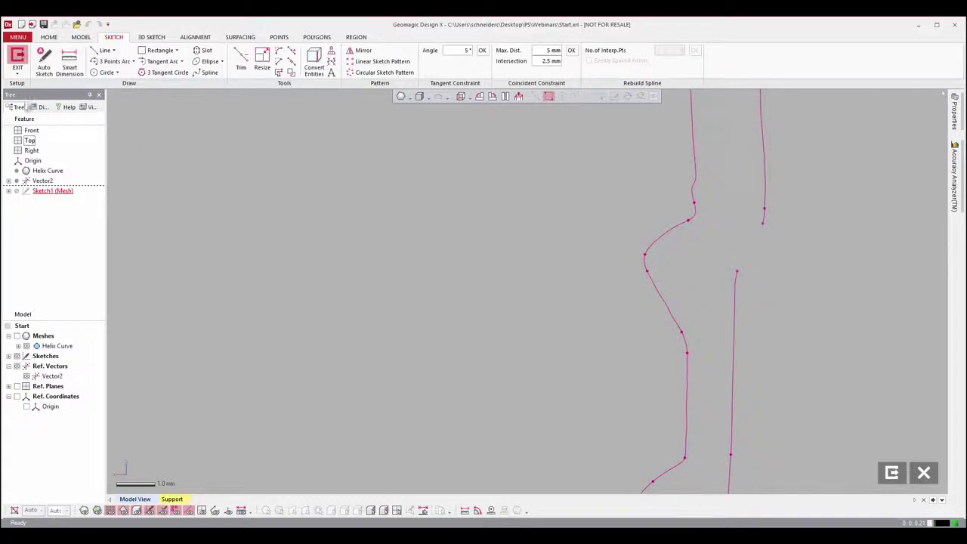
click(105, 49)
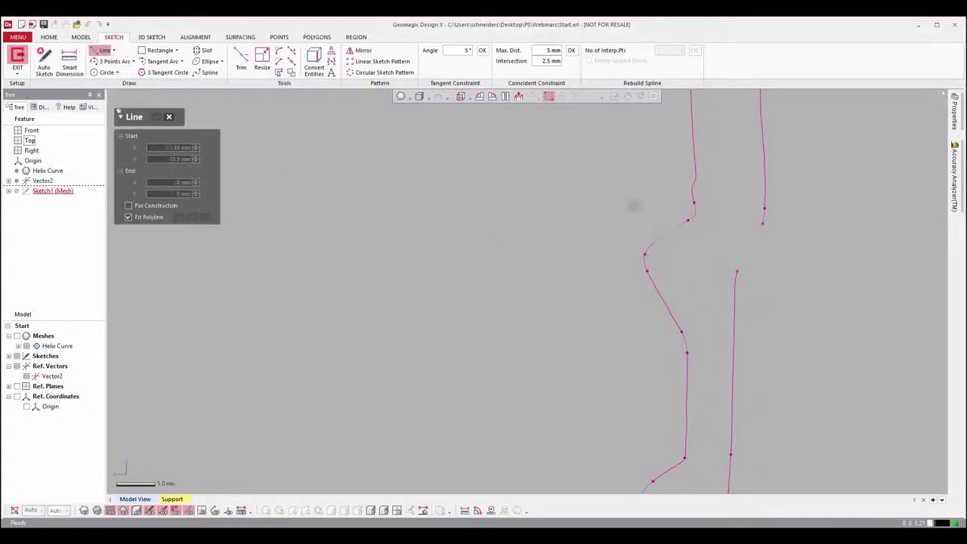
drag(630, 206, 684, 352)
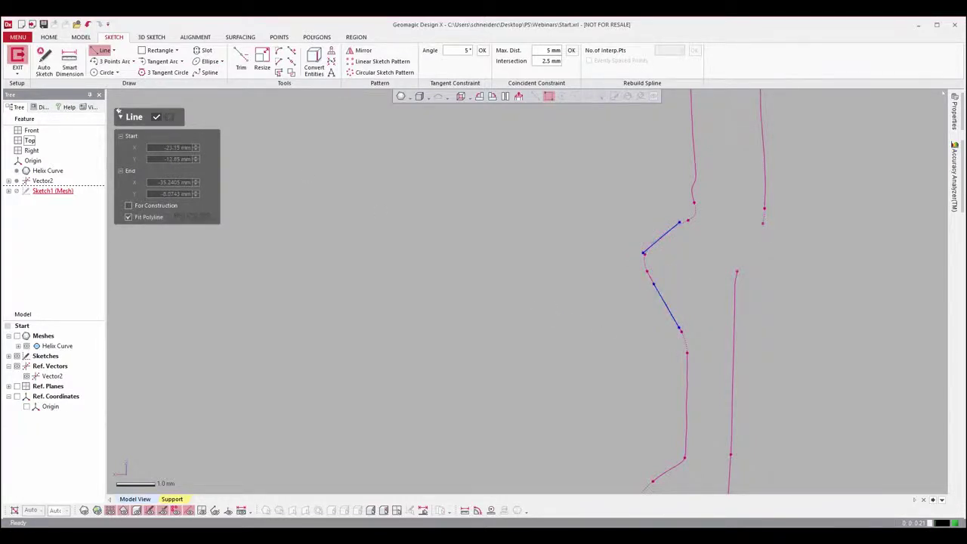
click(156, 118)
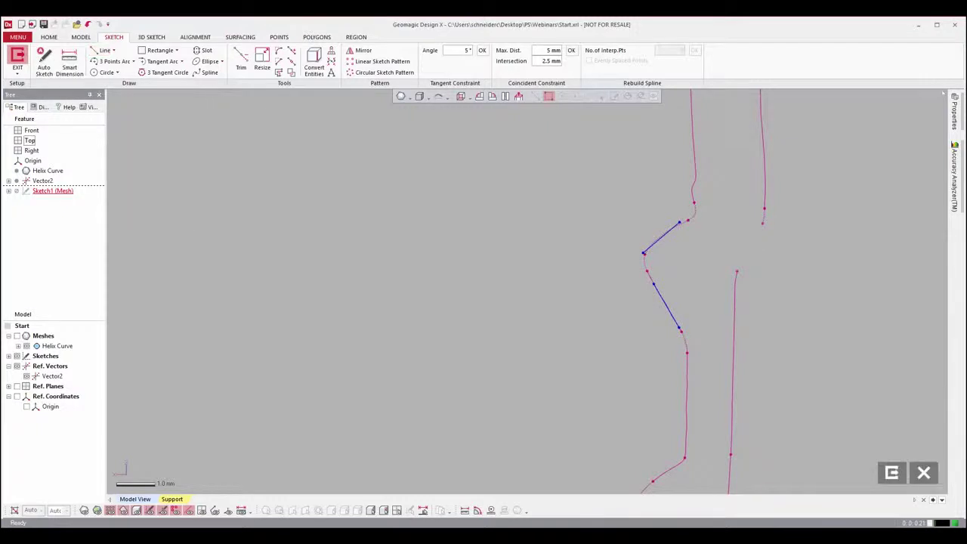
click(239, 68)
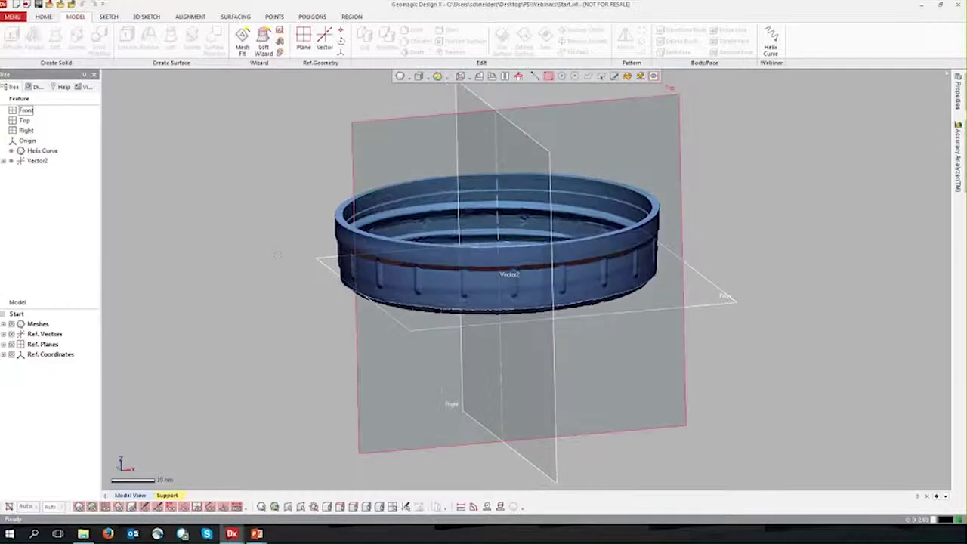
- Examine the jar cap mesh from above and from the side together with the reference planes and the Vector2 axis
mouse_move(297, 242)
right_down()
mouse_move(435, 363)
mouse_move(450, 417)
mouse_move(529, 292)
mouse_move(556, 222)
mouse_move(477, 203)
right_up()
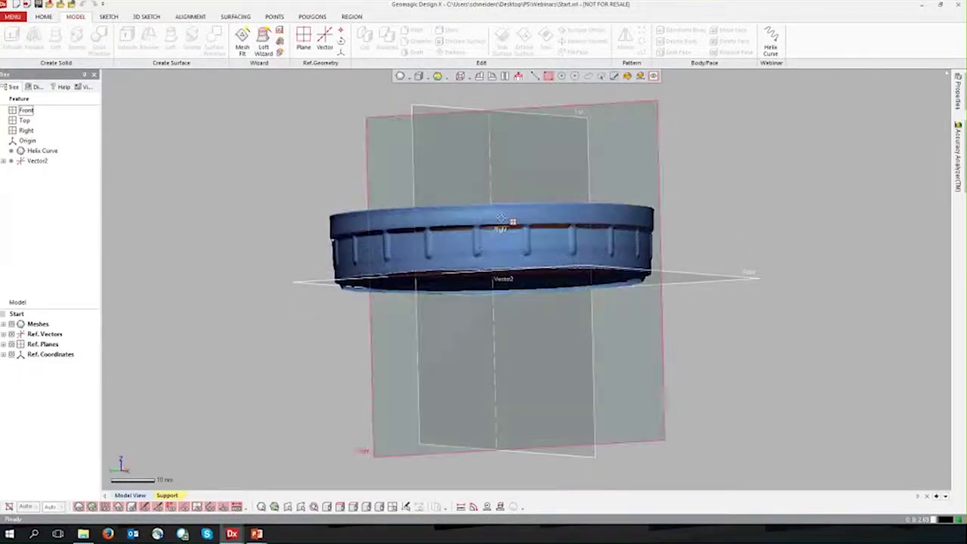
mouse_move(501, 219)
right_down()
mouse_move(431, 328)
mouse_move(807, 296)
mouse_move(714, 302)
mouse_move(753, 269)
right_up()
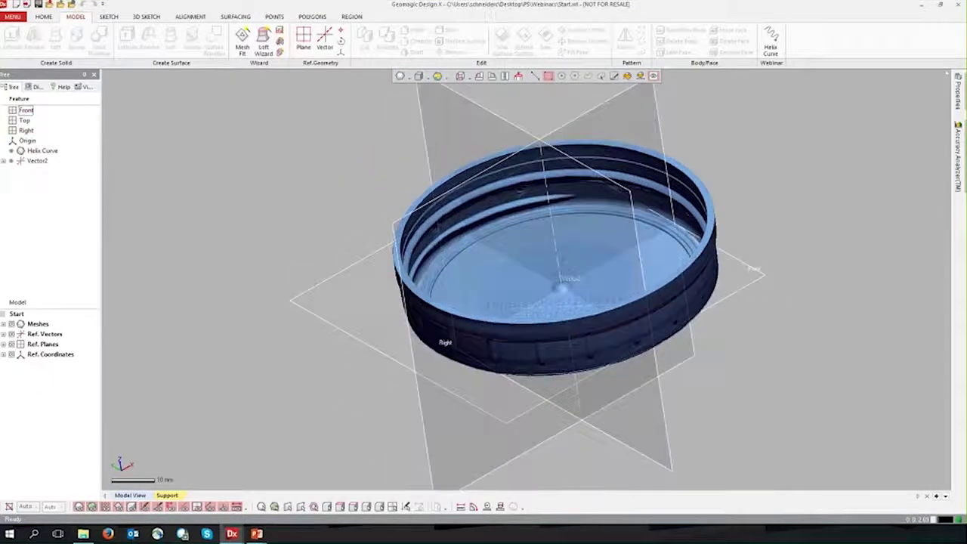
click(5, 345)
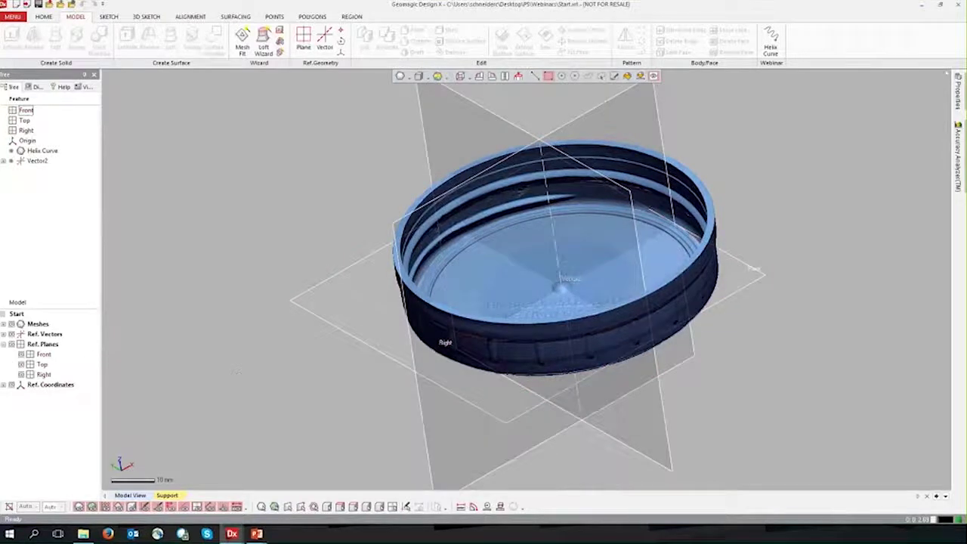
right_drag(302, 390, 333, 351)
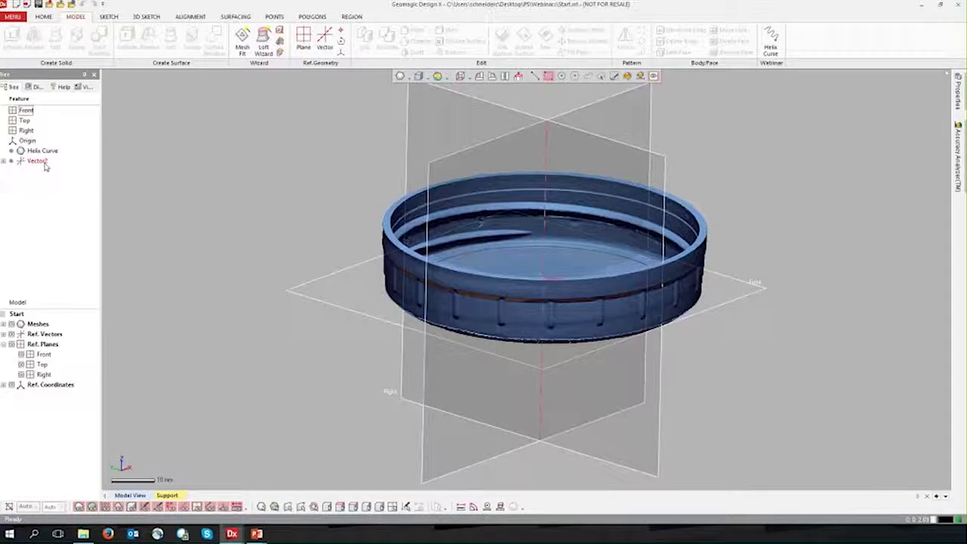
click(5, 344)
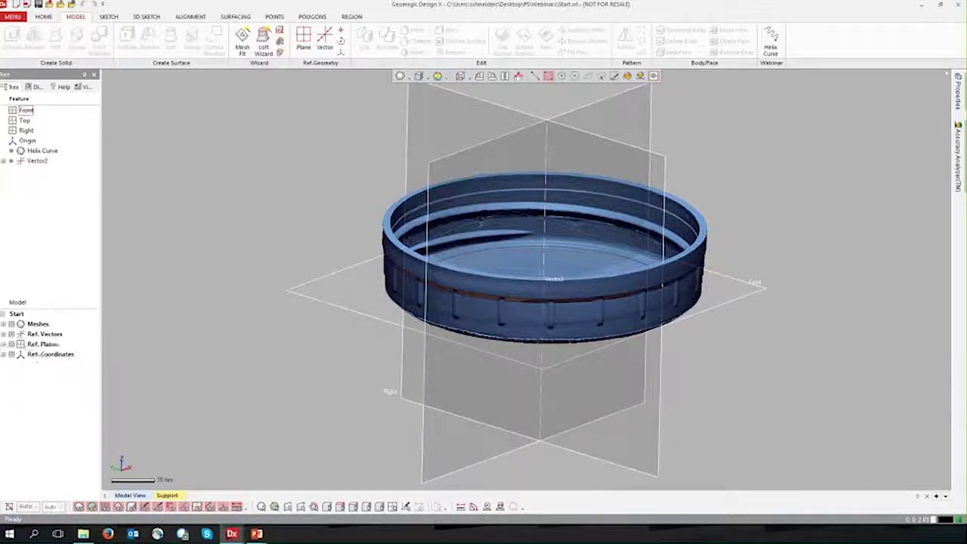
right_drag(557, 179, 500, 151)
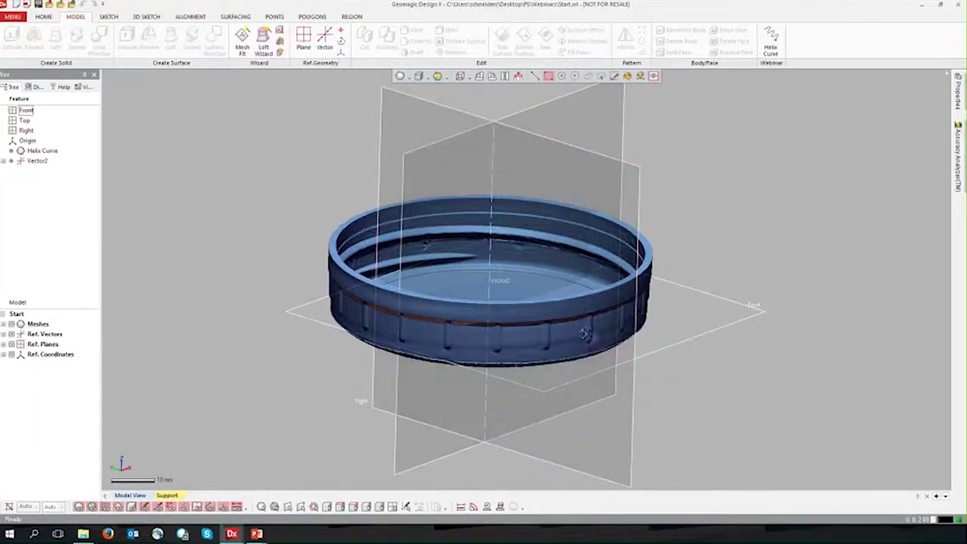
right_drag(698, 234, 675, 268)
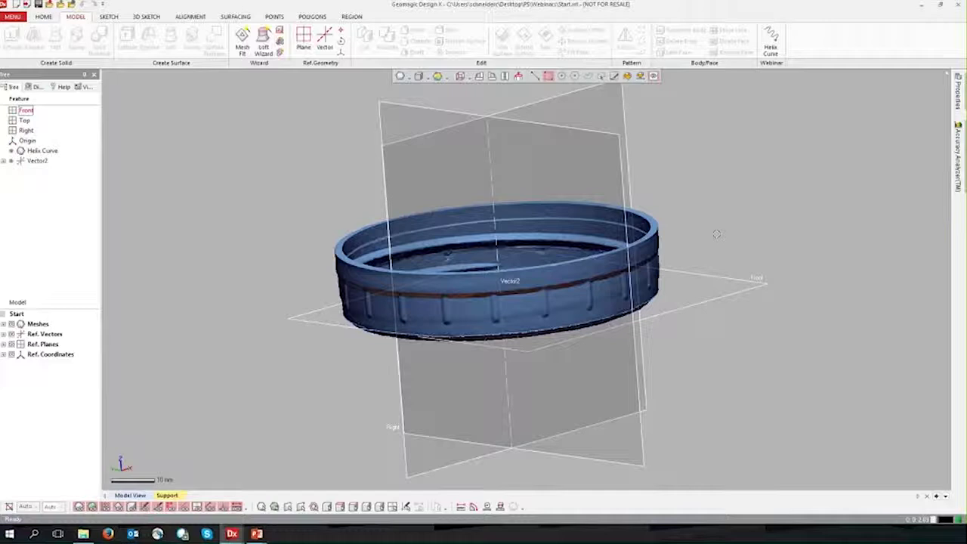
right_drag(716, 234, 708, 238)
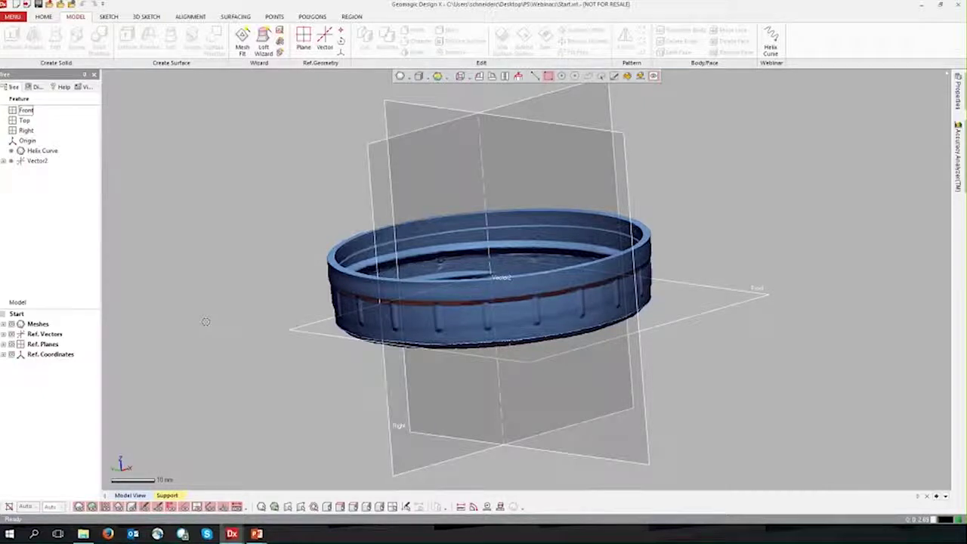
right_drag(731, 206, 739, 217)
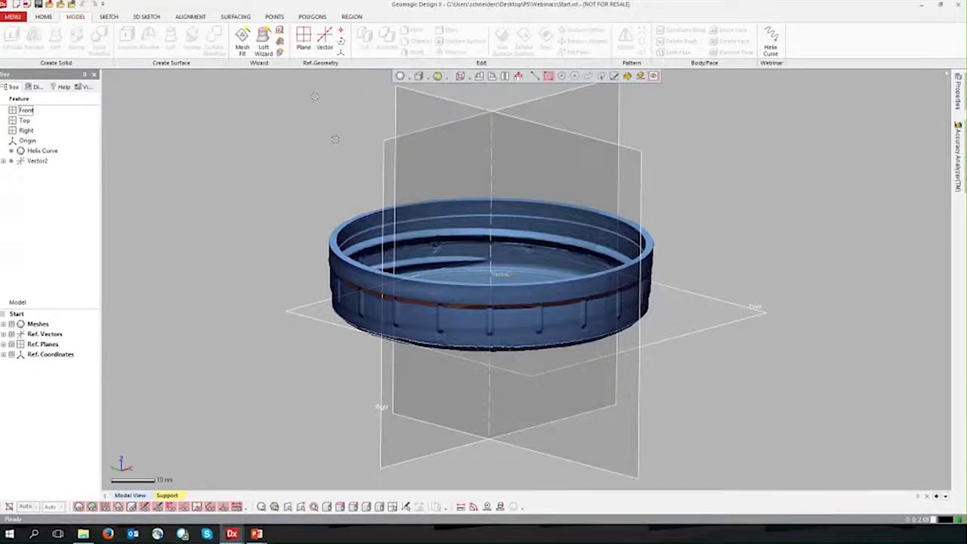
ctrl+right_drag(335, 139, 337, 187)
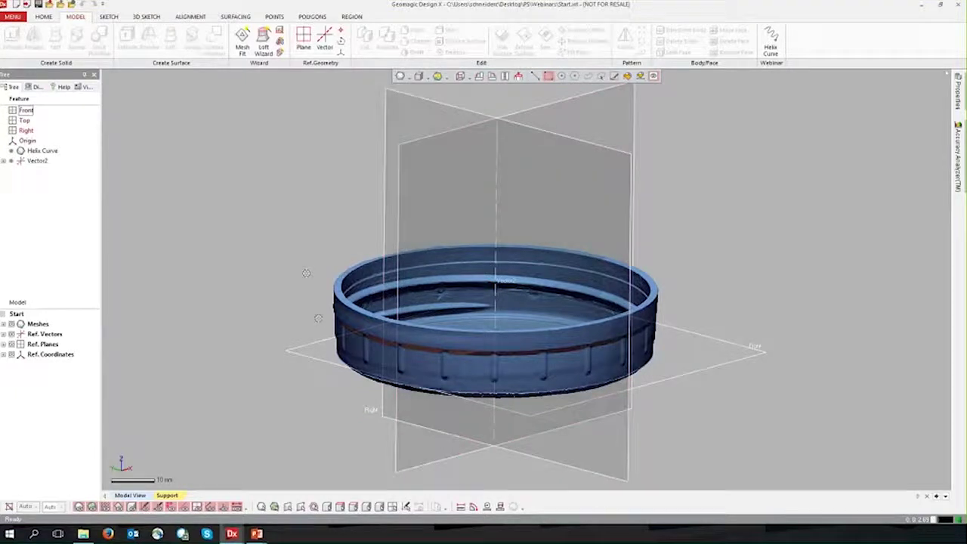
- Start a planar mesh sketch on the Top plane at 0 mm offset, turn the section upright and hide the mesh
right_click(584, 122)
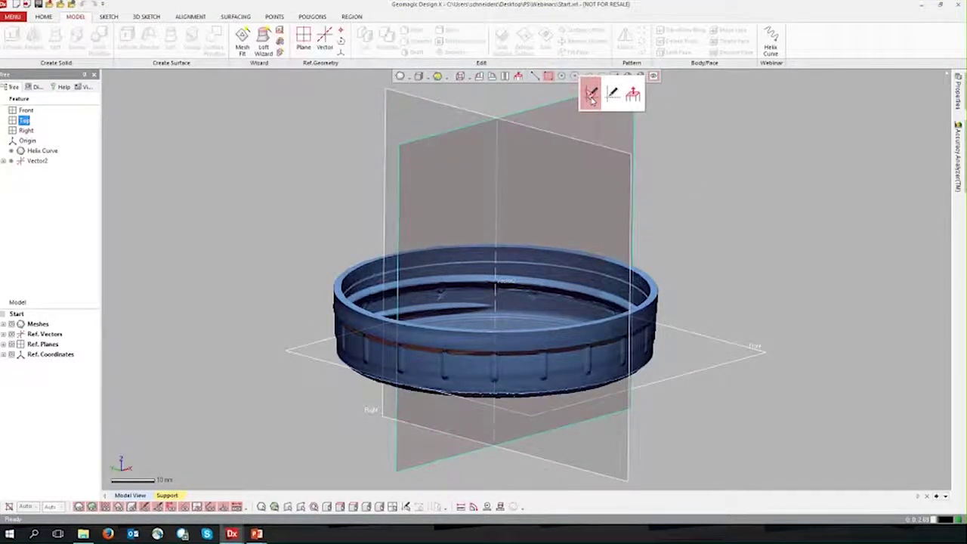
click(590, 95)
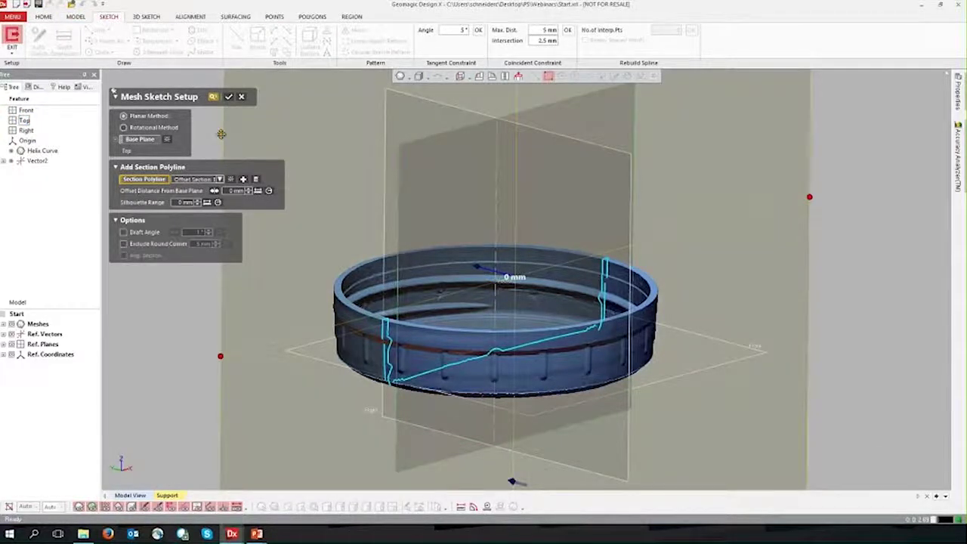
click(228, 97)
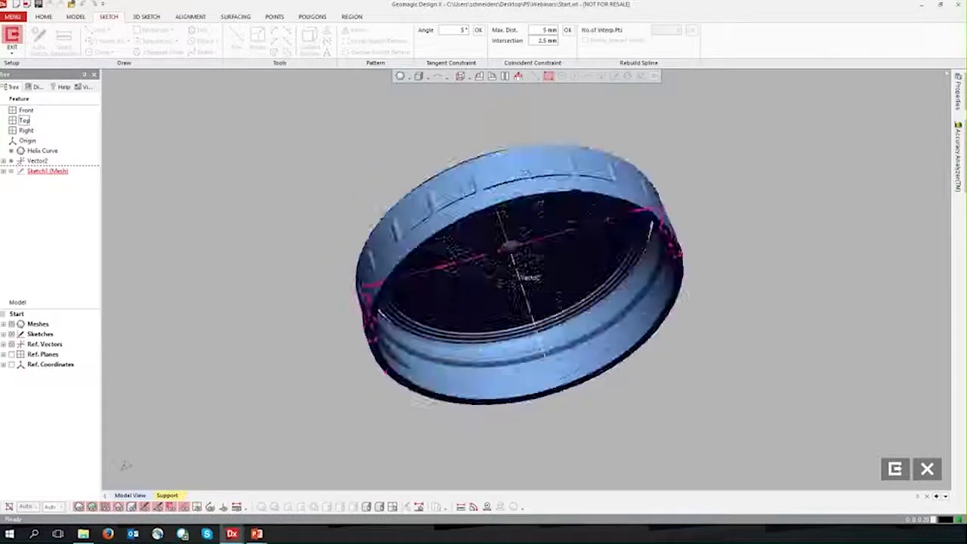
click(492, 77)
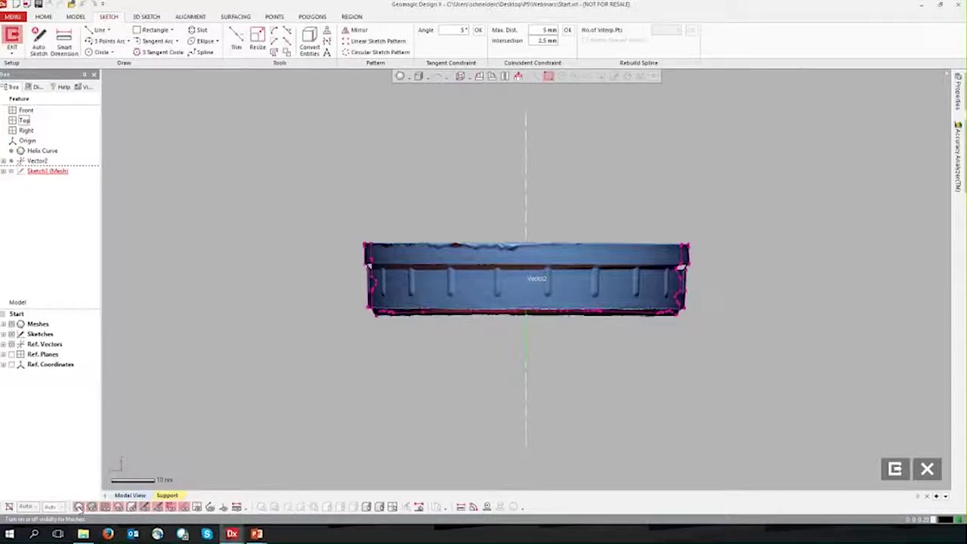
click(78, 507)
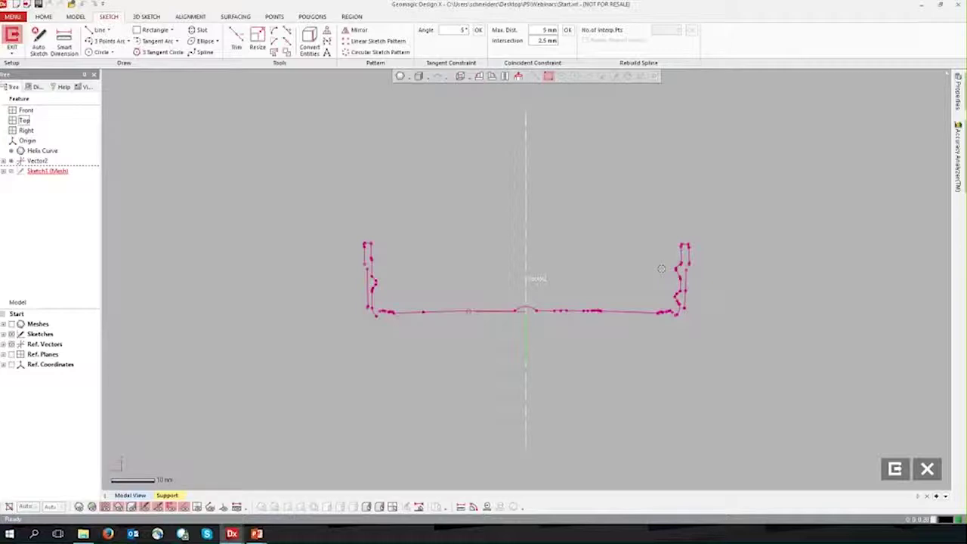
- Show the mesh to examine where the section cuts the cap, return to the upright sketch view and hide the mesh again
click(78, 507)
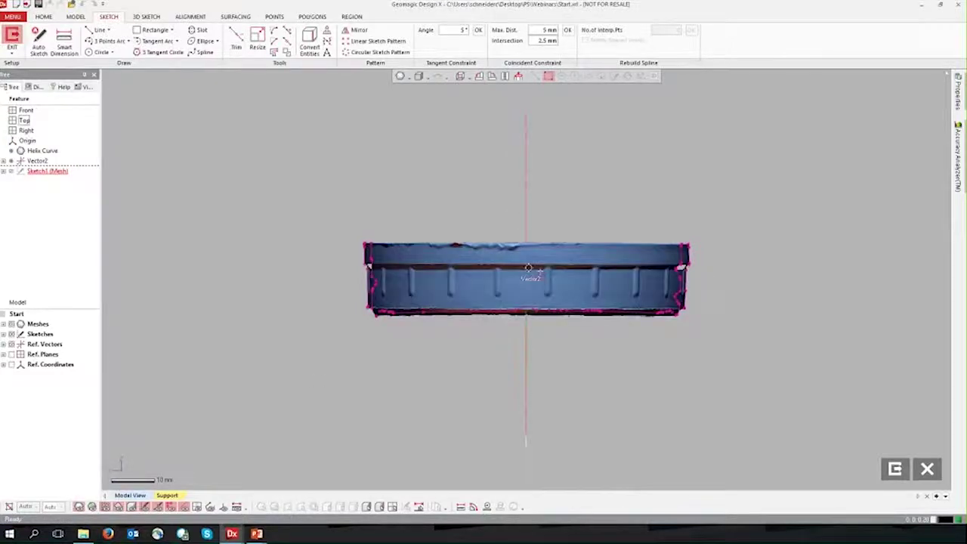
right_drag(529, 265, 670, 283)
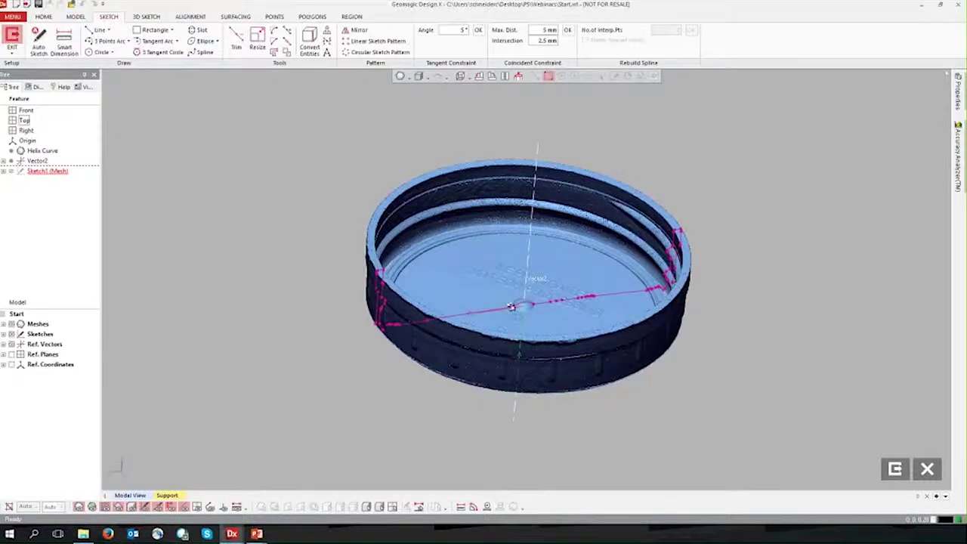
mouse_move(511, 308)
right_down()
mouse_move(446, 316)
mouse_move(391, 305)
right_up()
click(519, 76)
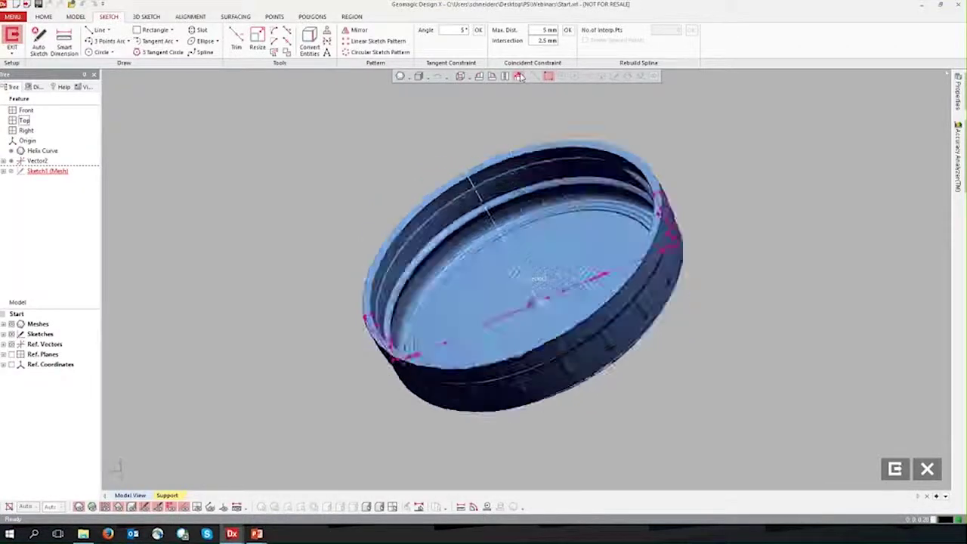
click(492, 76)
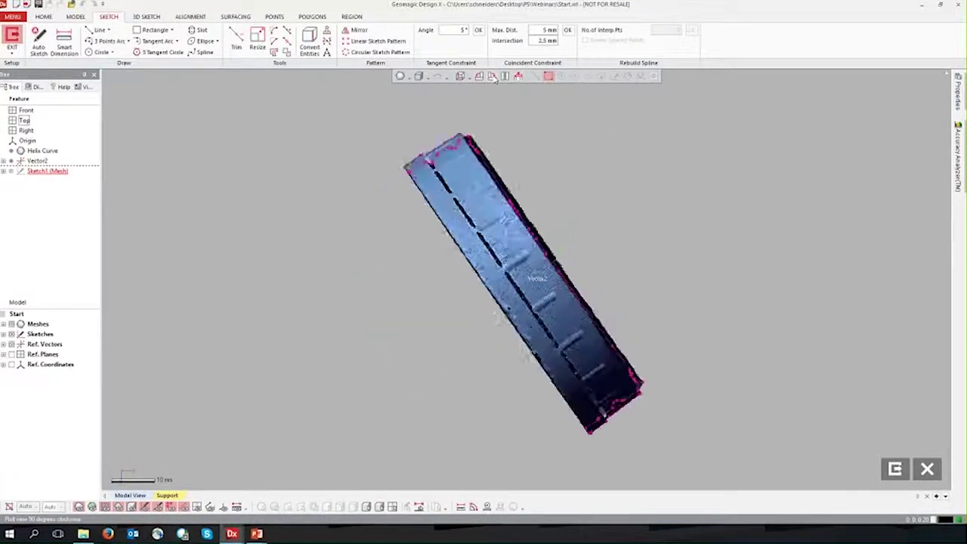
click(493, 76)
scroll(721, 267, up, 5)
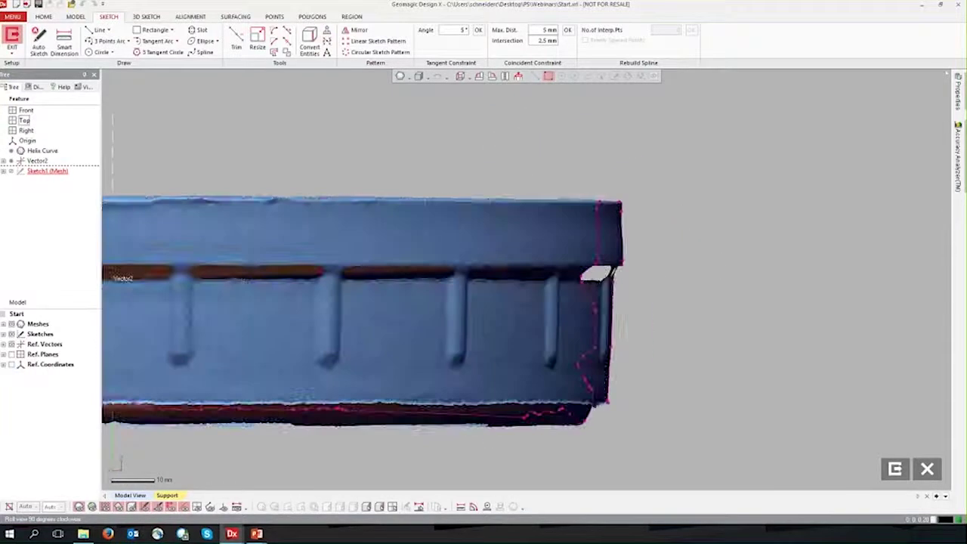
click(79, 506)
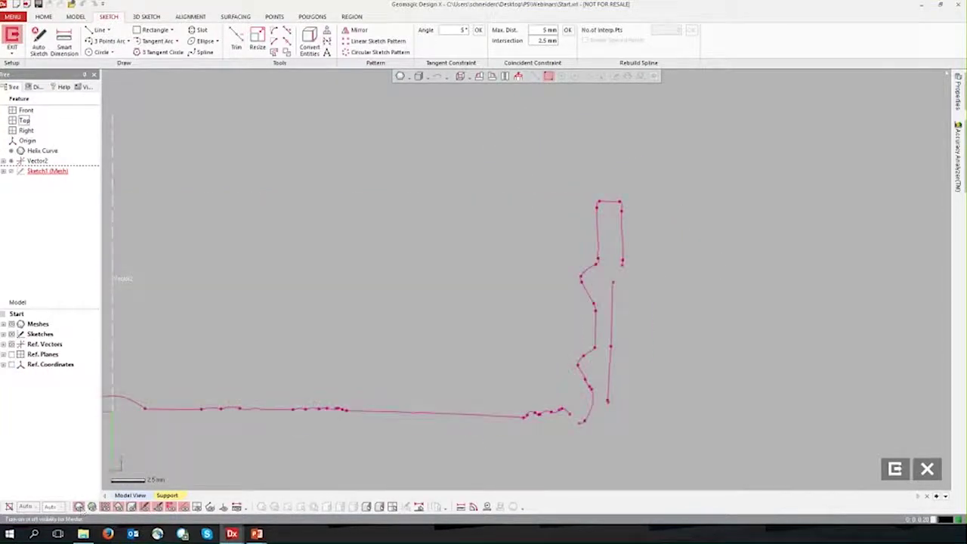
- Fit one sketch line to the upper flank and one to the lower flank of the upper thread ridge's section polyline
scroll(596, 287, up, 5)
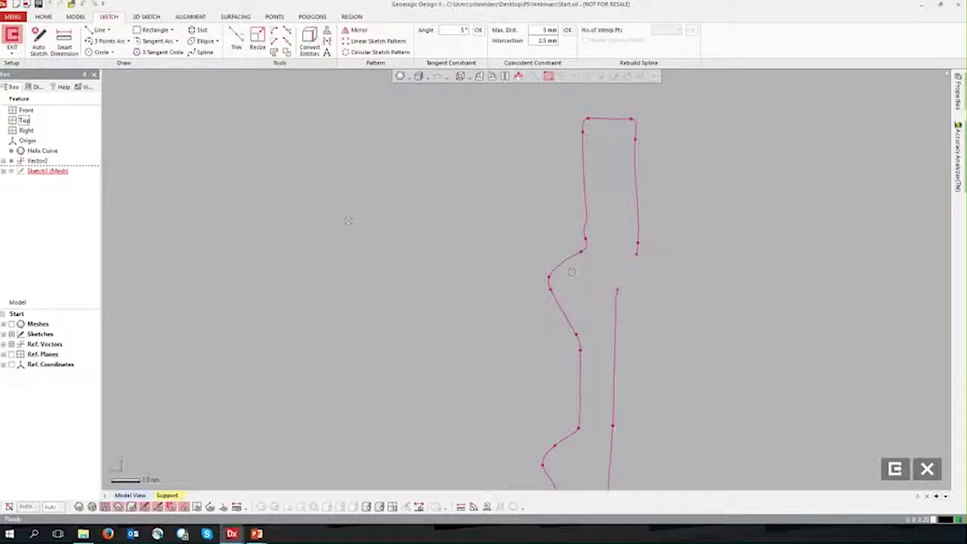
click(92, 30)
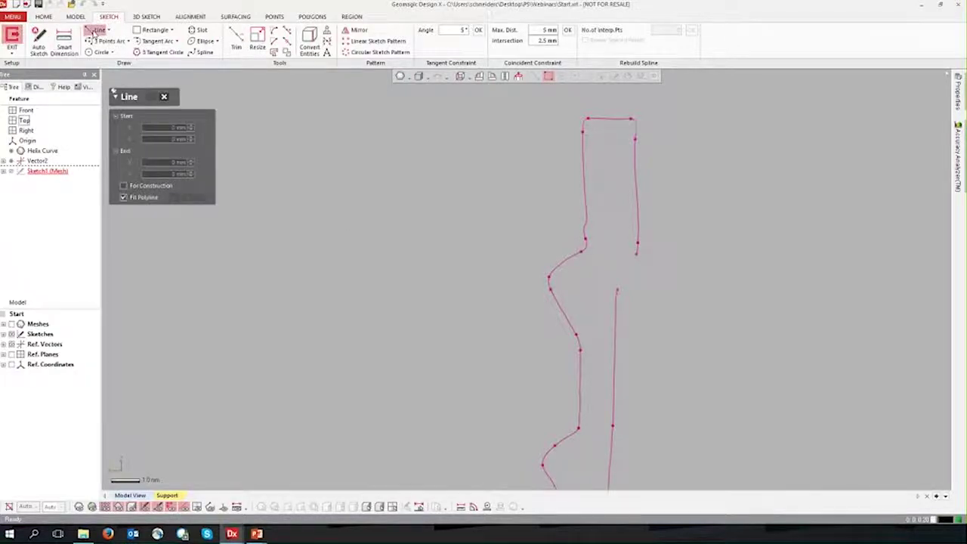
drag(538, 245, 581, 279)
click(664, 275)
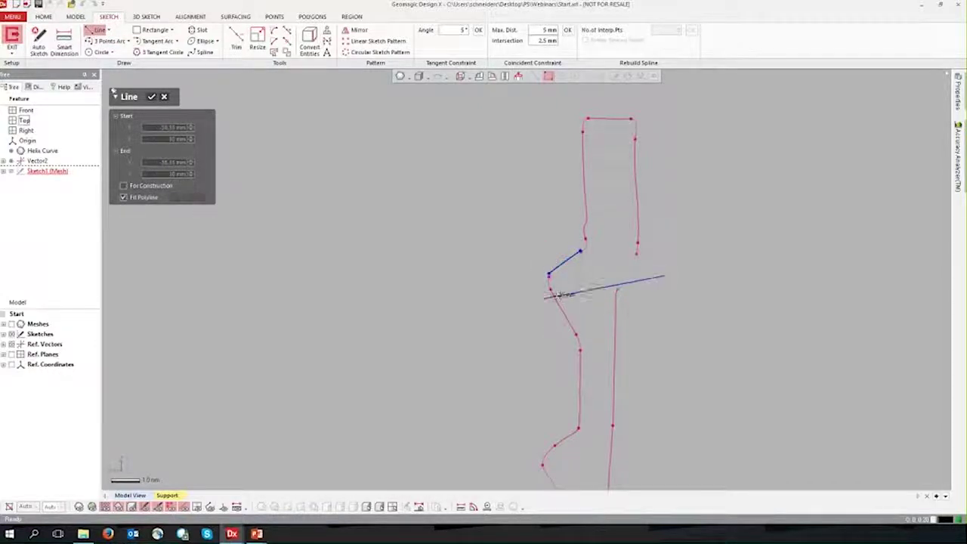
key(Escape)
drag(535, 296, 575, 319)
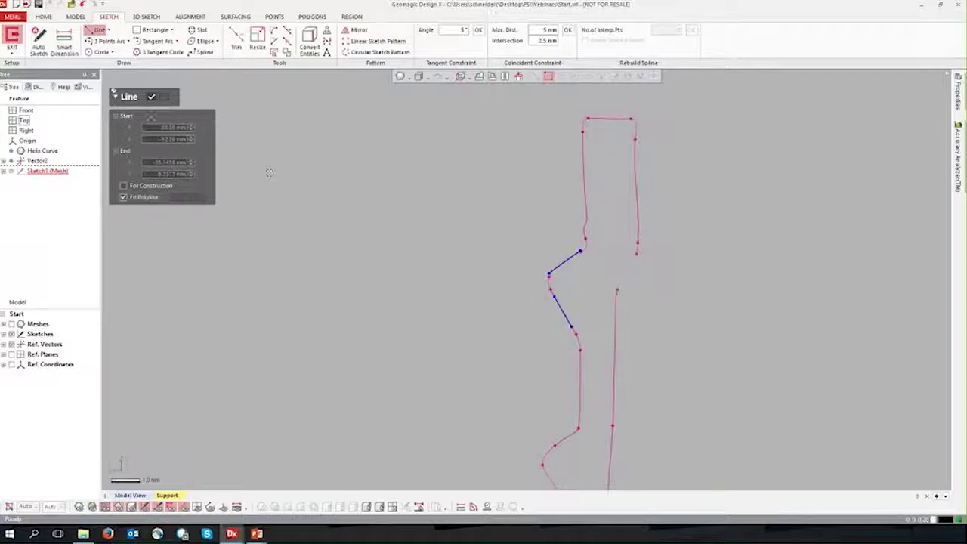
click(151, 96)
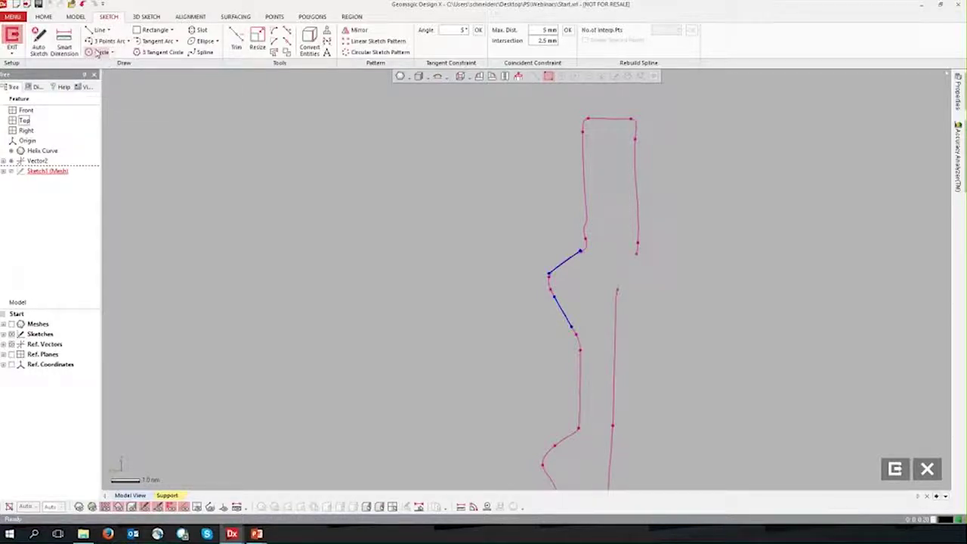
- Draw a vertical line inside the wall section behind the upper thread ridge, extending past both flank lines
click(98, 30)
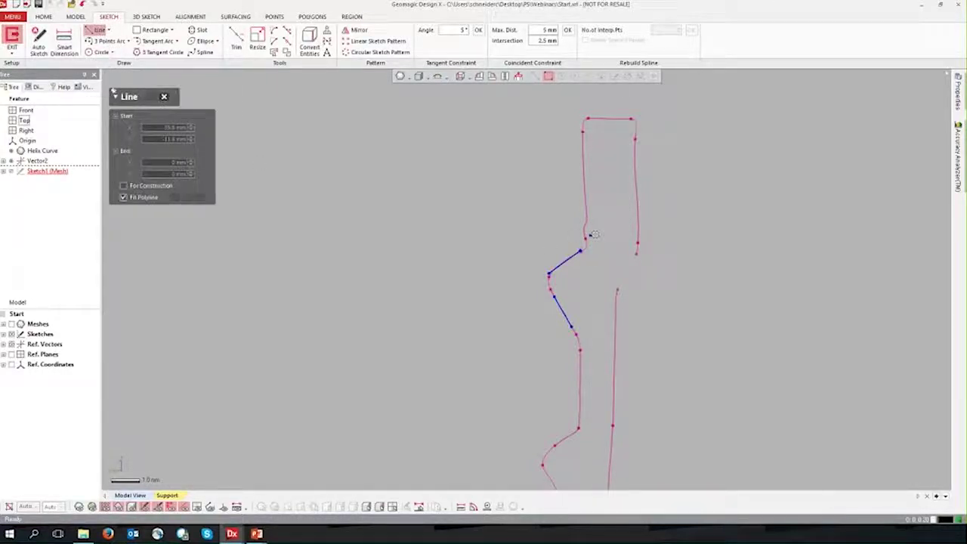
click(596, 234)
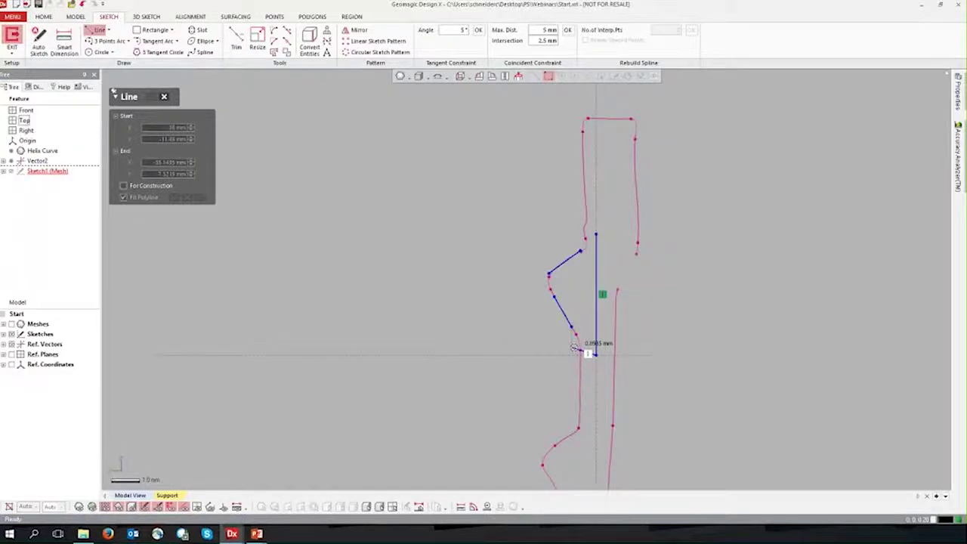
click(589, 352)
click(151, 97)
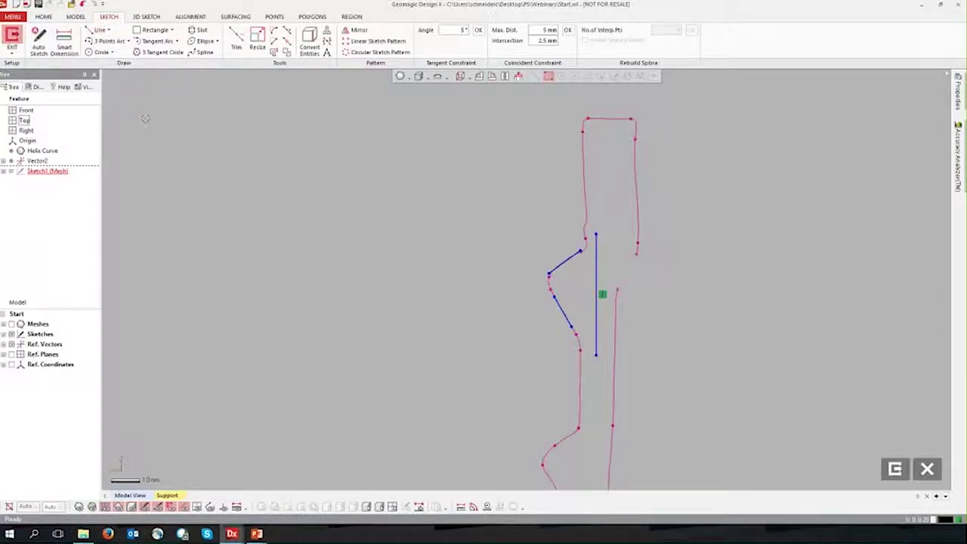
click(109, 30)
click(106, 51)
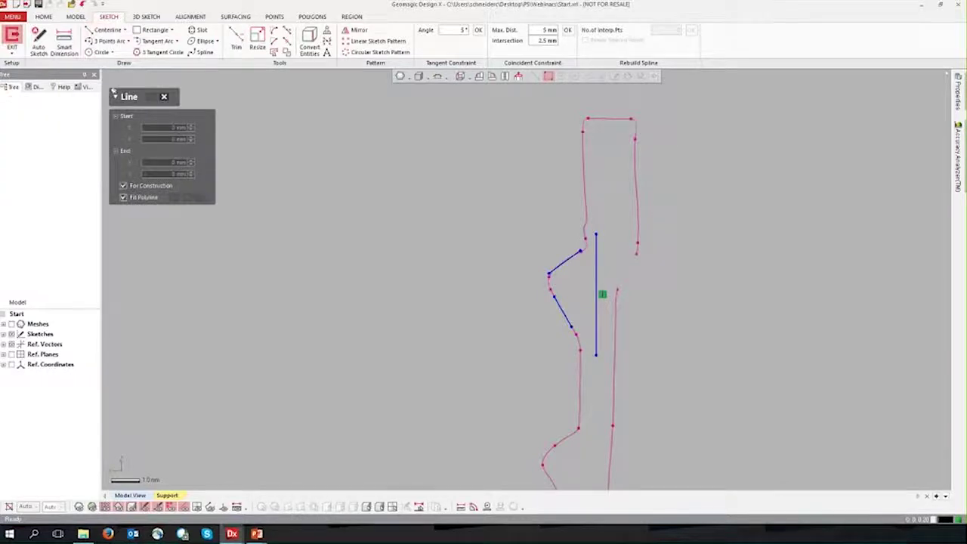
click(164, 96)
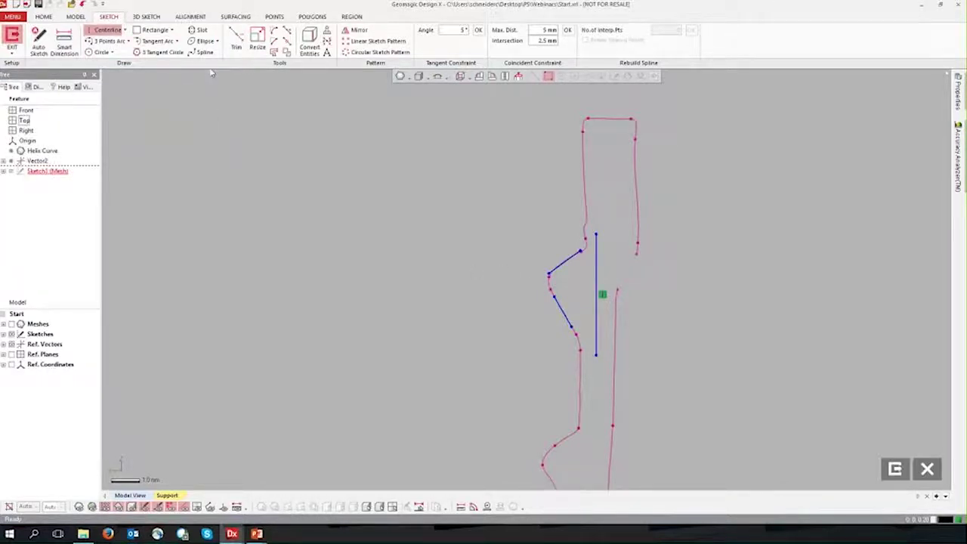
- Corner-trim the two flank lines and the vertical line against each other to form a closed triangular thread profile
click(236, 42)
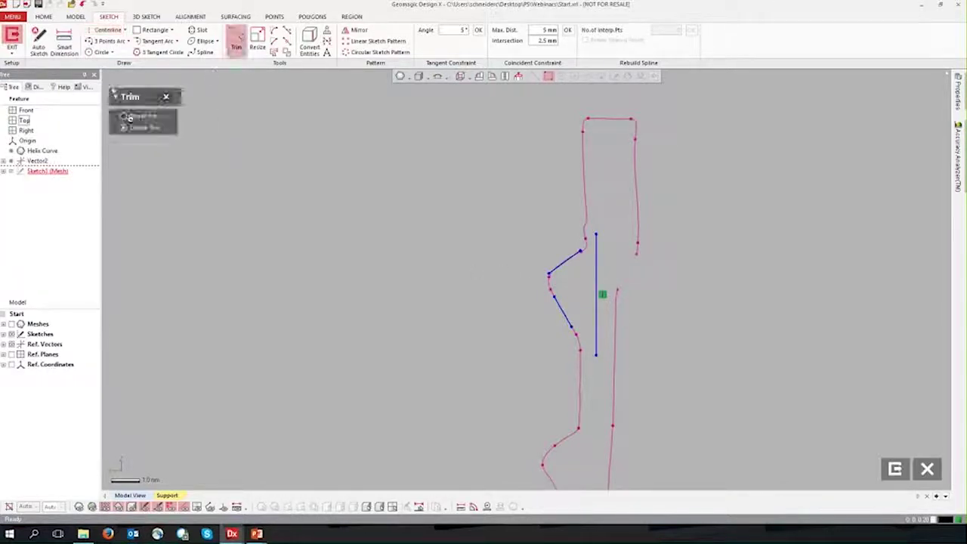
click(557, 261)
click(565, 316)
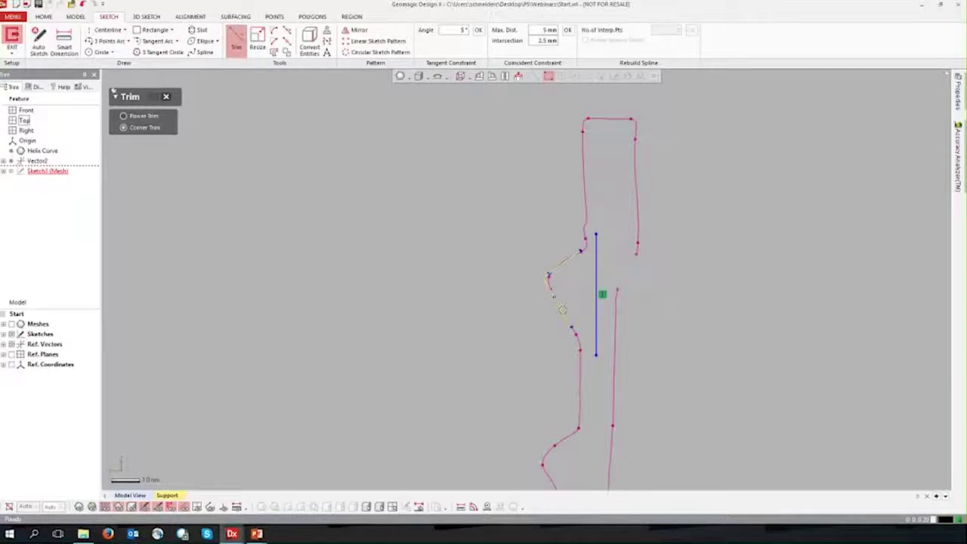
click(563, 265)
click(596, 263)
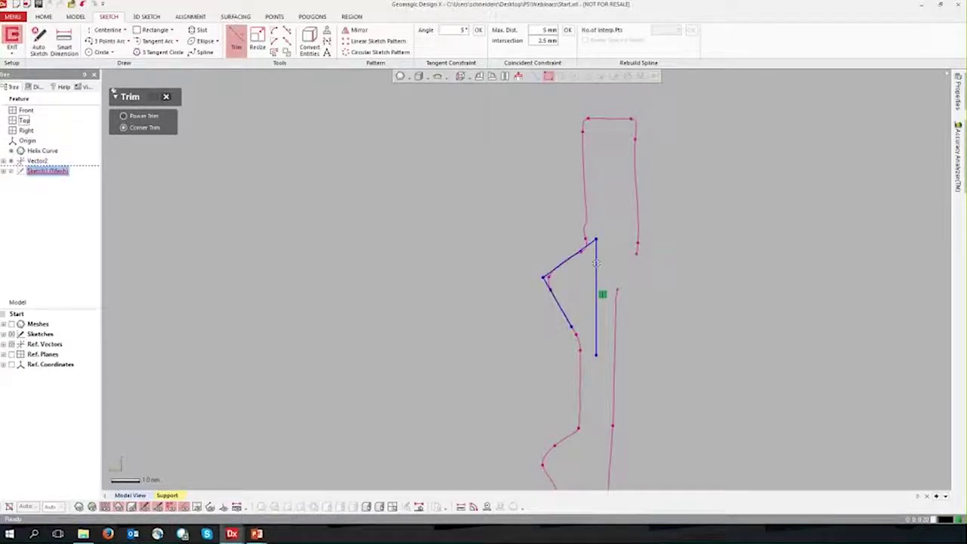
click(558, 302)
click(596, 332)
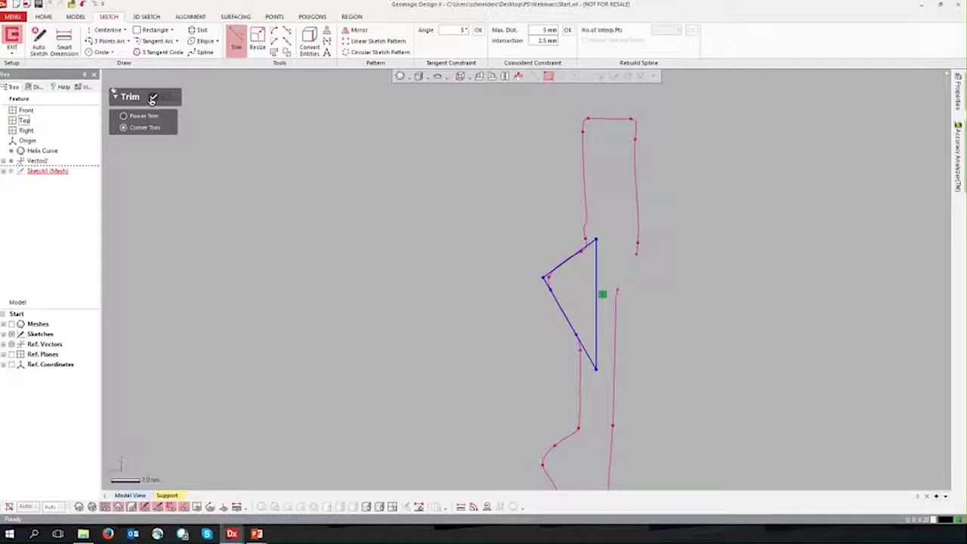
click(152, 98)
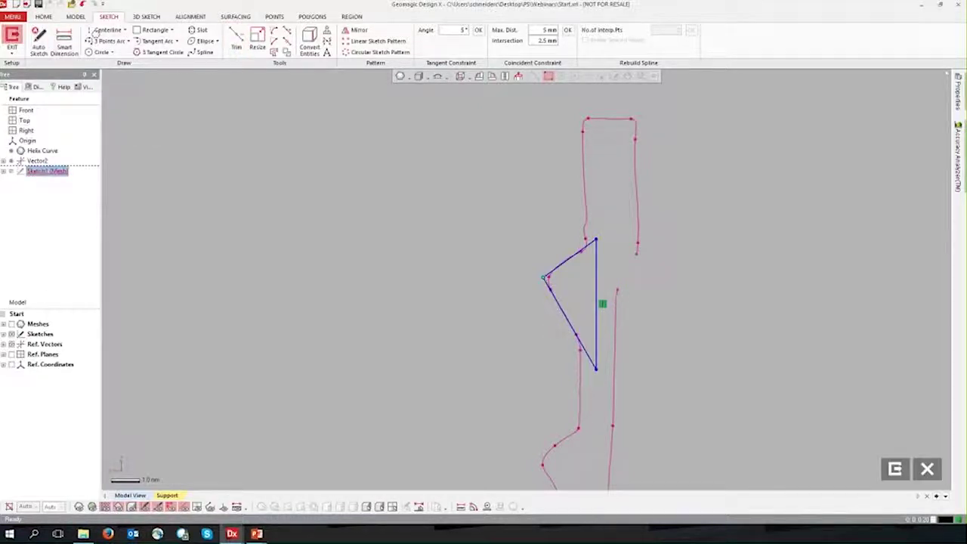
- Draw a horizontal construction line from the triangle's tip to a point beyond its vertical side
click(94, 32)
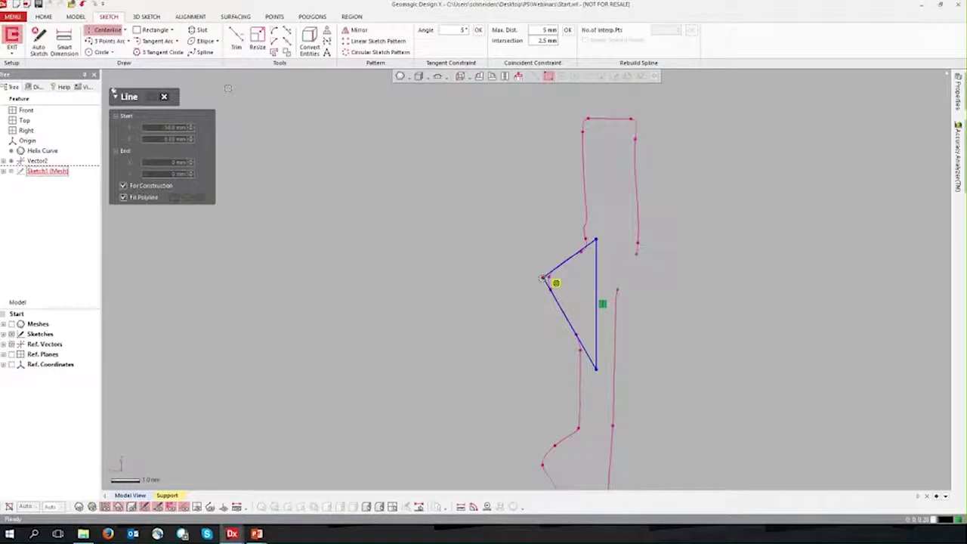
click(543, 278)
click(623, 278)
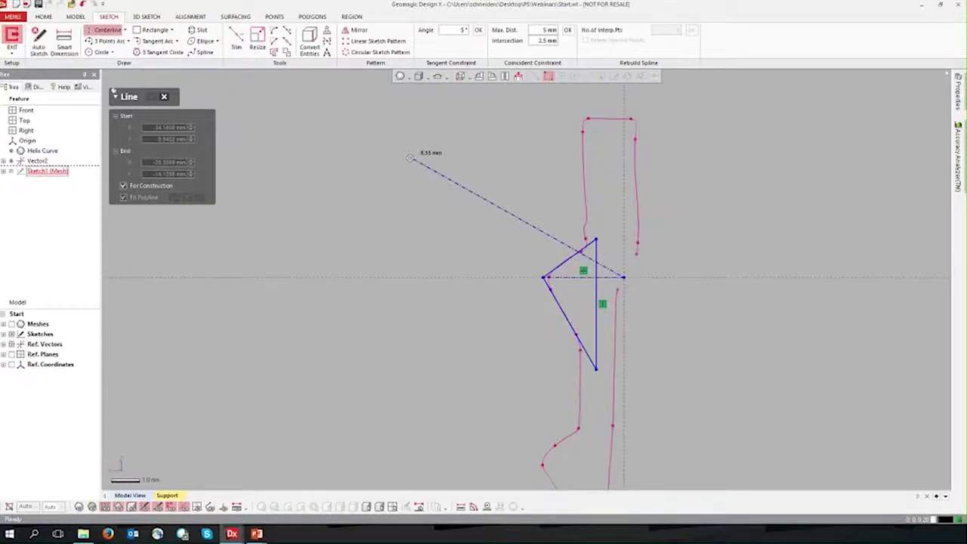
click(151, 97)
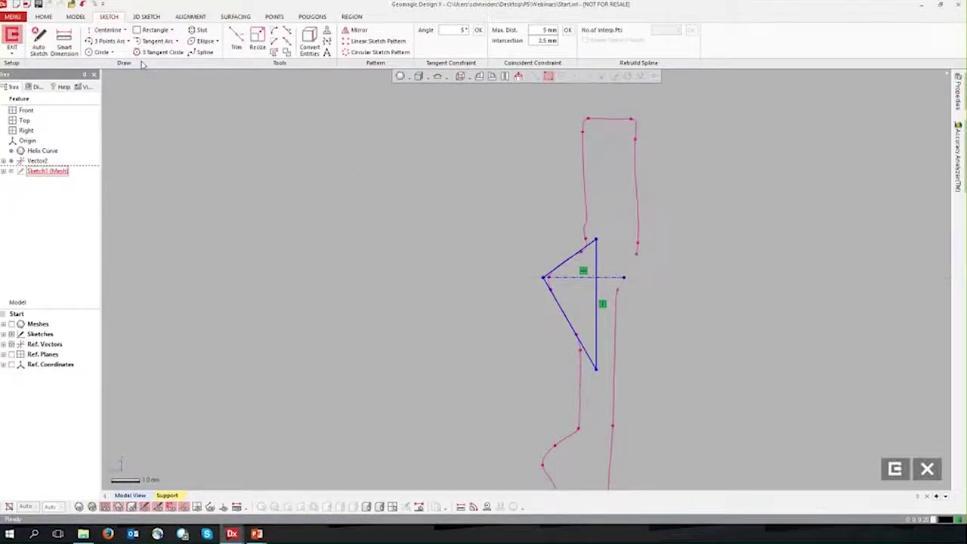
- Dimension the angle between the triangle's upper flank and the horizontal construction line
click(64, 44)
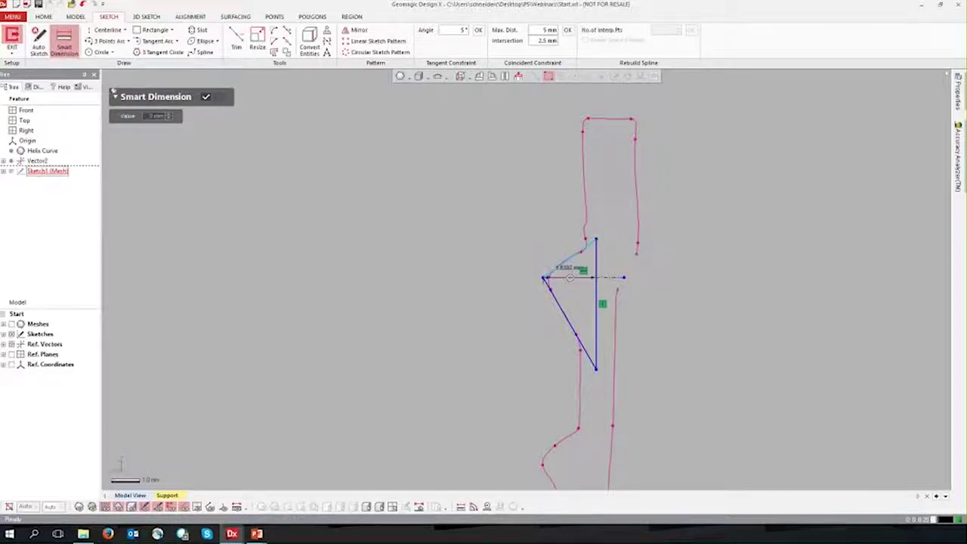
click(615, 243)
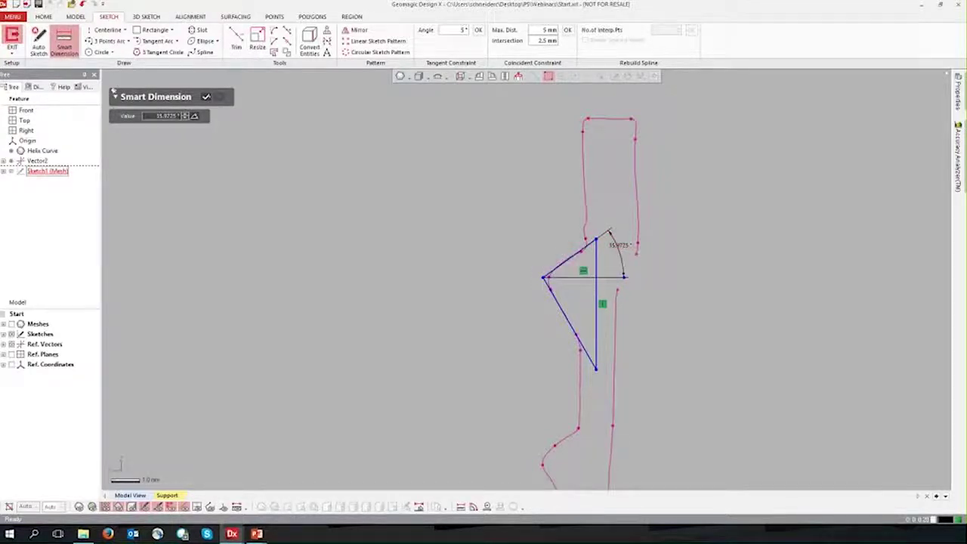
click(206, 98)
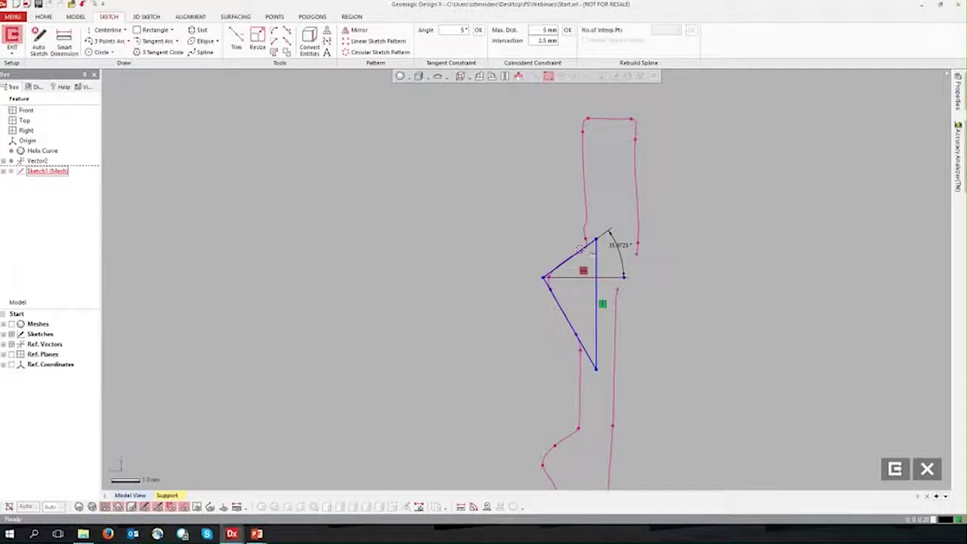
- Move the triangle's vertical side slightly toward the tip, keeping it inside the wall section, and inspect the tip
drag(596, 311, 591, 312)
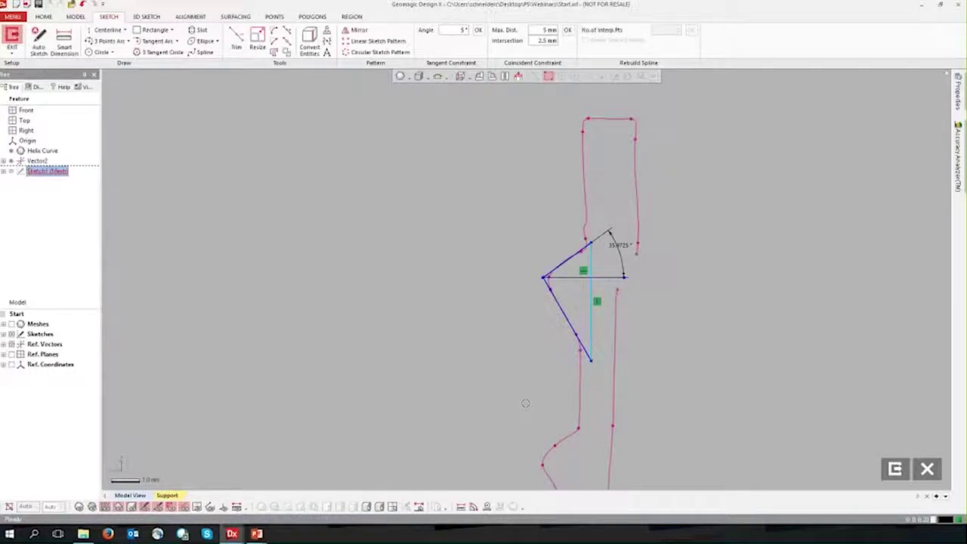
click(697, 300)
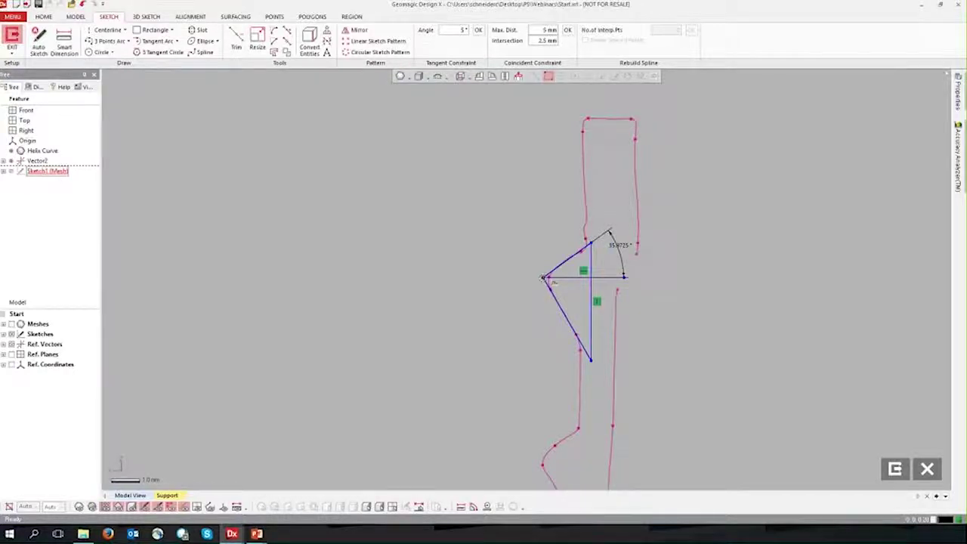
scroll(544, 278, up, 6)
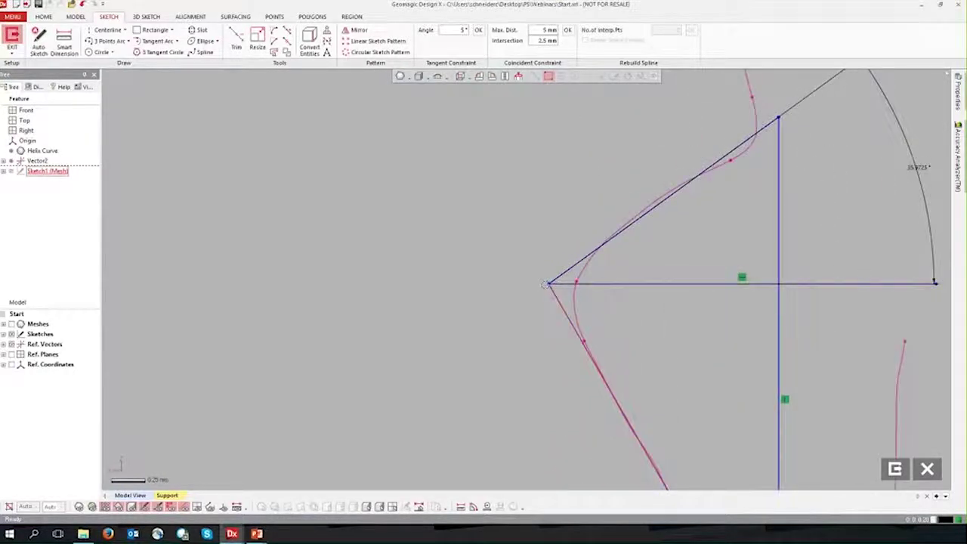
click(545, 284)
scroll(584, 339, down, 3)
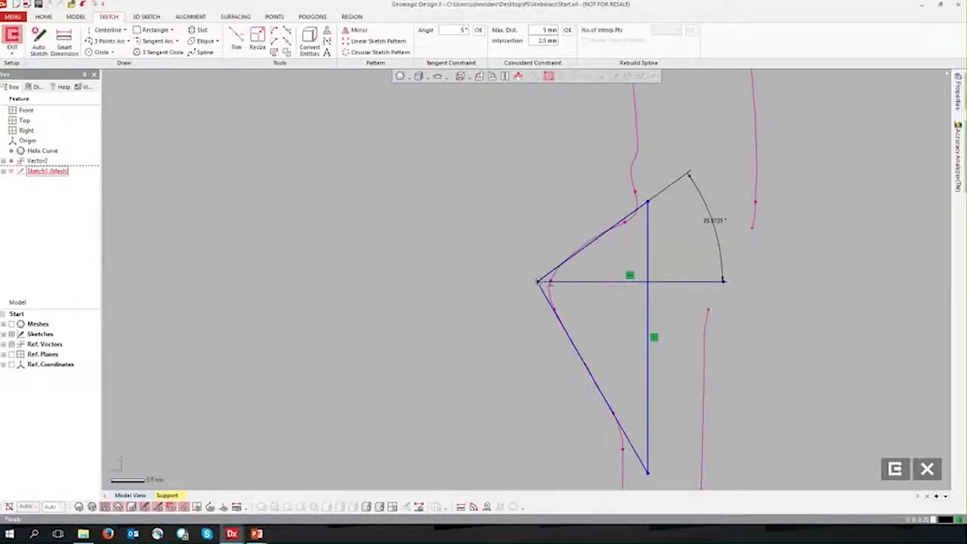
- Finish the thread profile sketch and show the cap mesh again in a 3D view
click(895, 471)
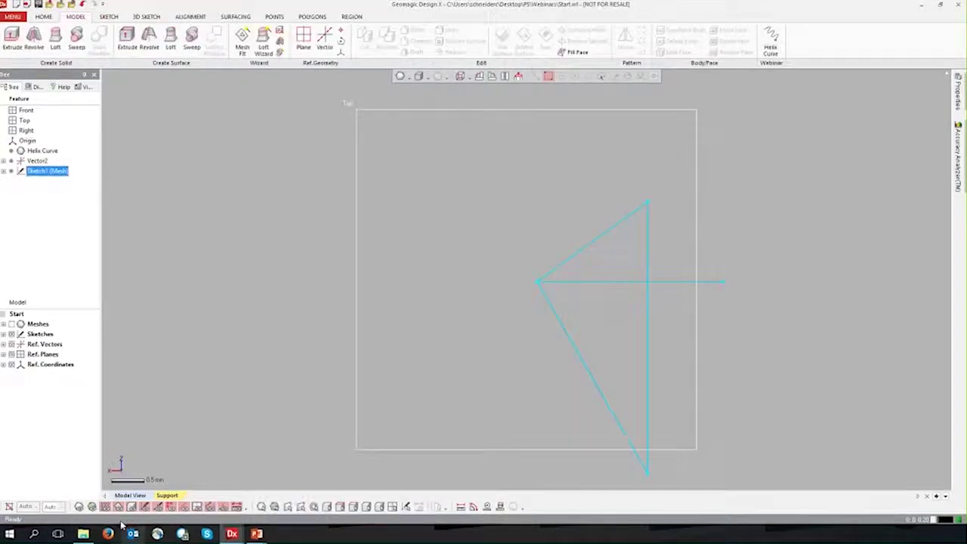
click(79, 506)
scroll(335, 369, down, 7)
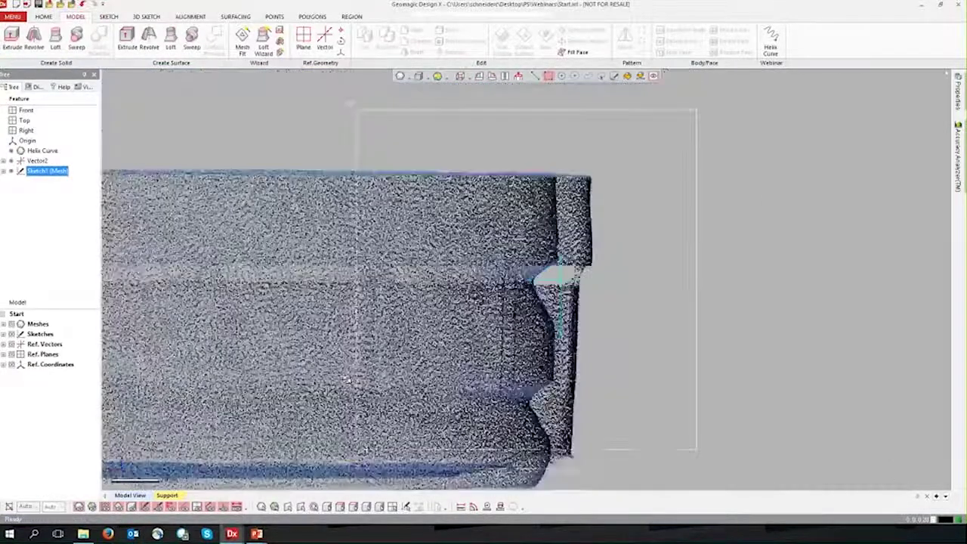
mouse_move(361, 365)
right_down()
mouse_move(514, 403)
mouse_move(290, 271)
mouse_move(376, 350)
right_up()
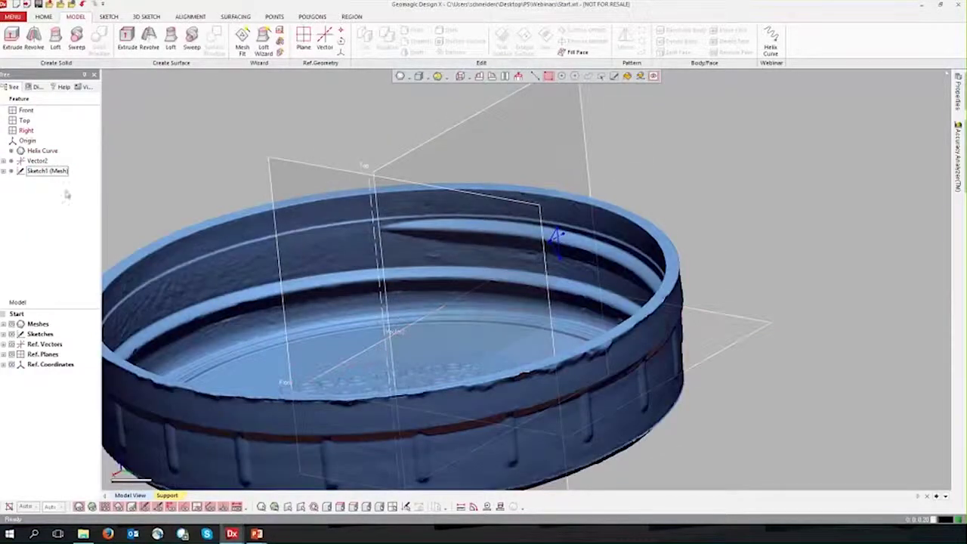
- Examine how the centre axis vector and the thread profile sketch sit relative to the cap mesh
click(36, 162)
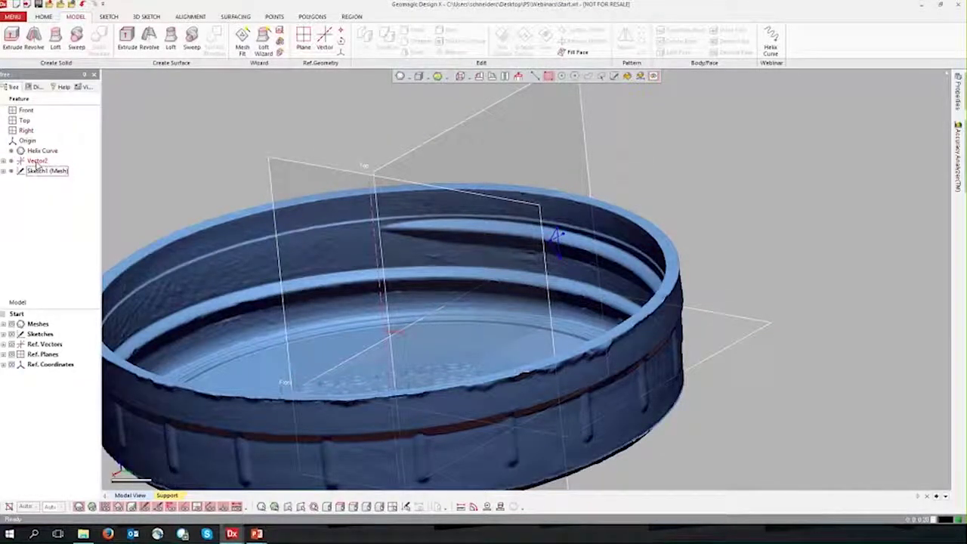
click(46, 170)
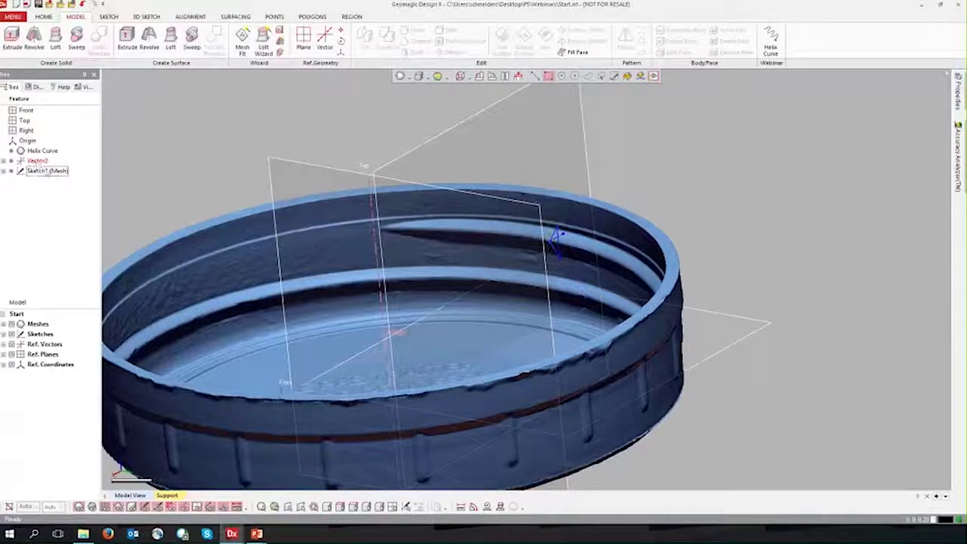
click(48, 171)
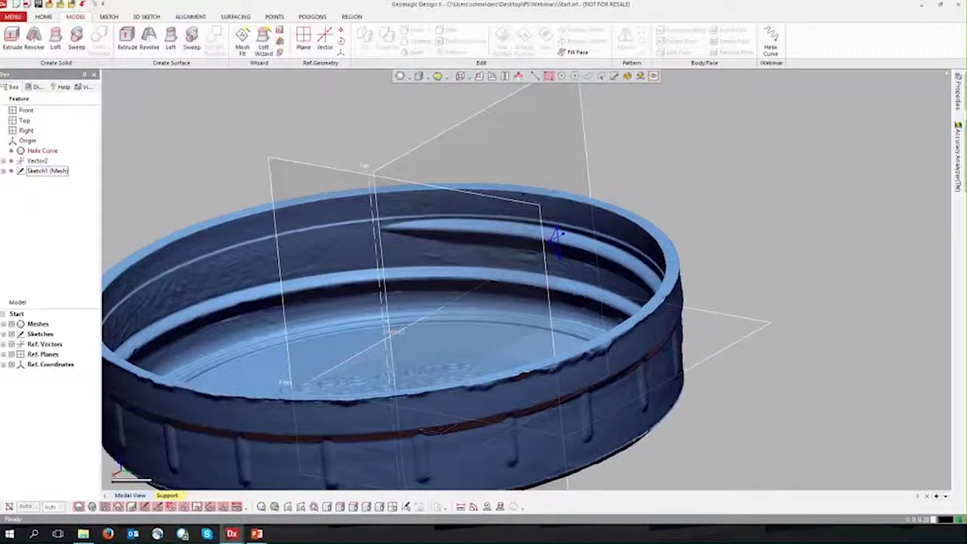
ctrl+right_drag(145, 206, 190, 201)
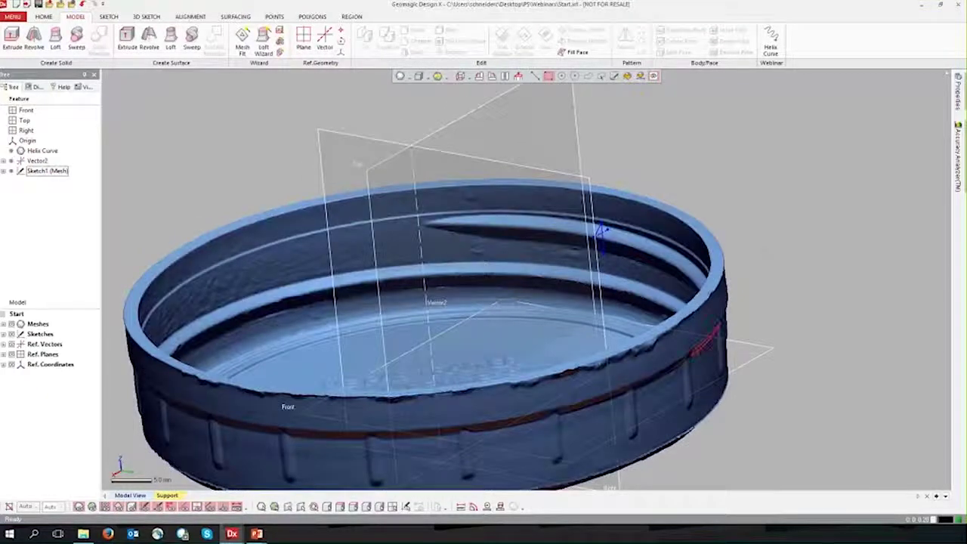
right_drag(744, 355, 596, 384)
right_drag(568, 445, 576, 438)
scroll(577, 439, down, 5)
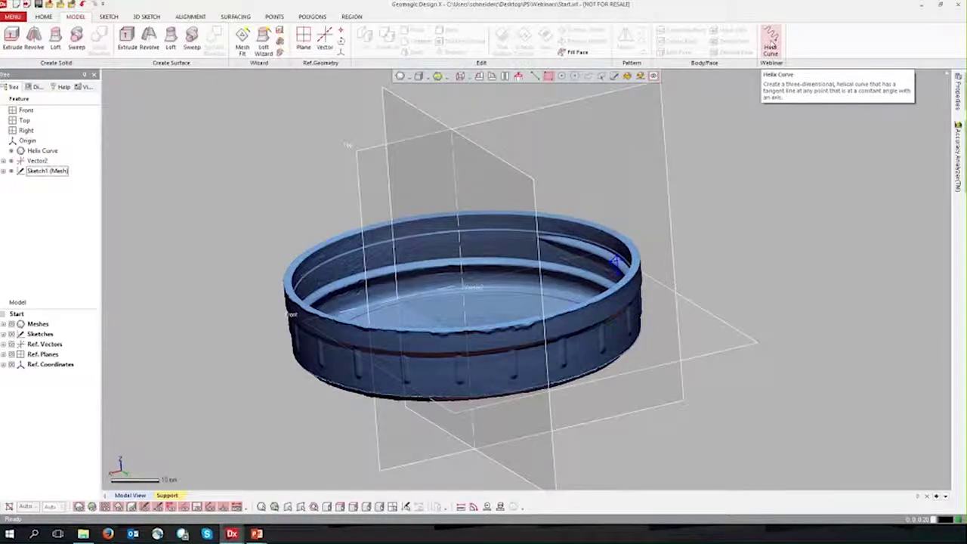
- Open the ribbon customization settings to view the available commands, and close them without changes
right_click(805, 40)
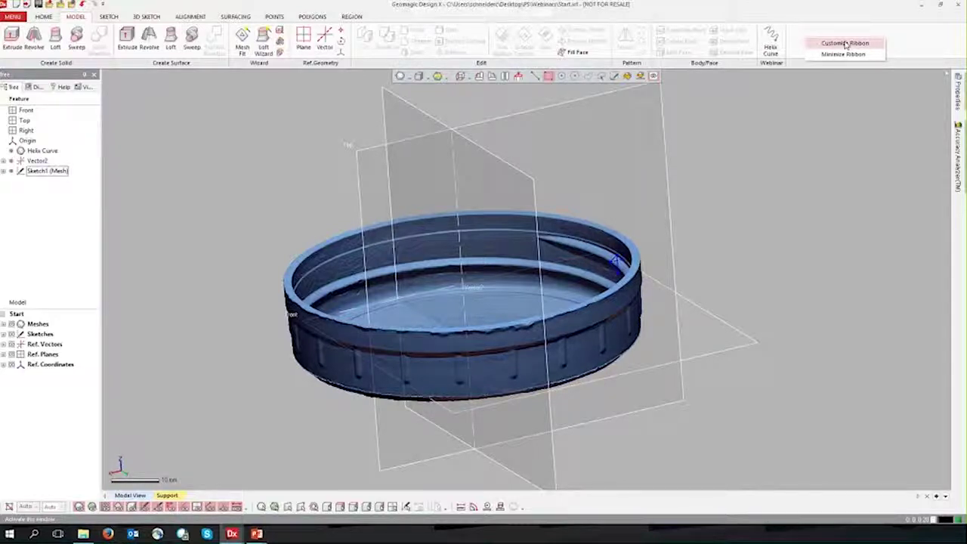
click(846, 43)
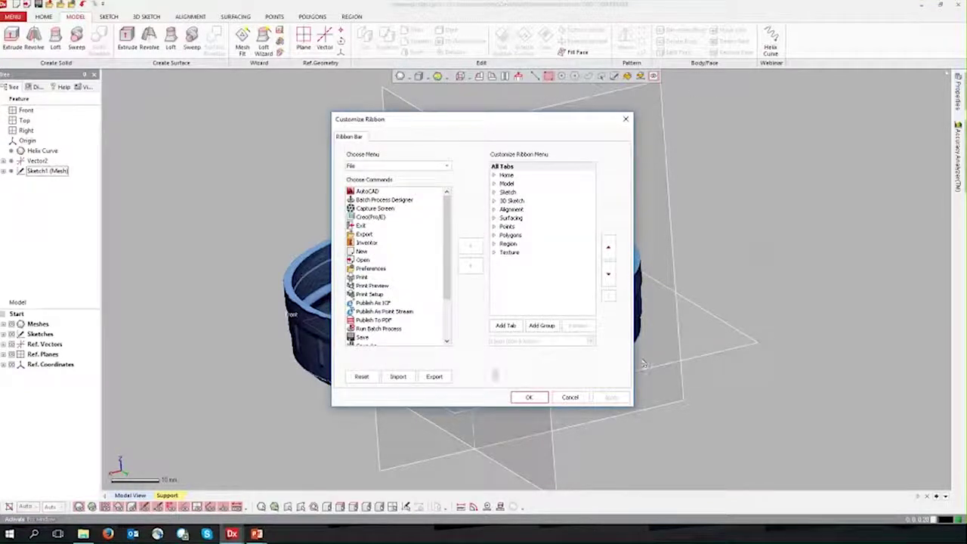
click(528, 397)
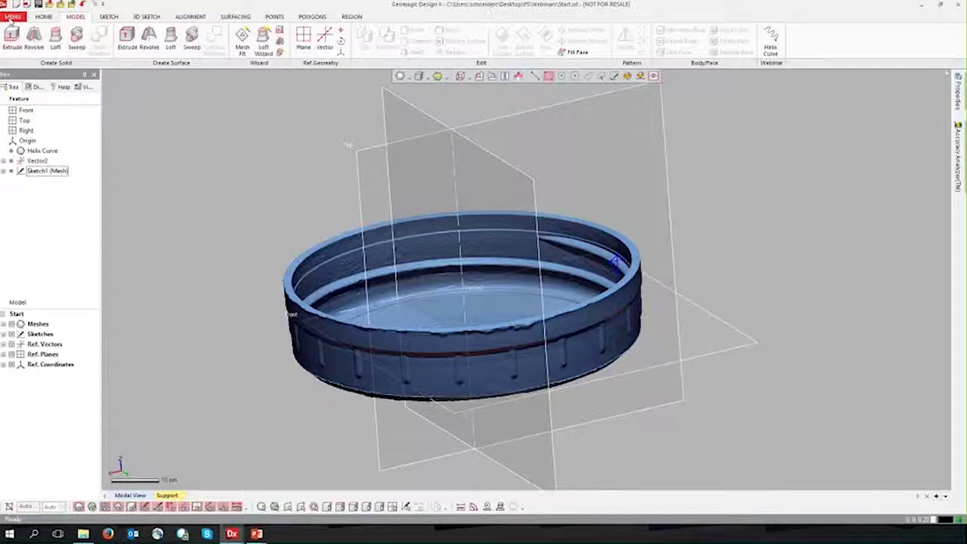
- Start a constant, counter-clockwise helix curve and assign the cap's centre vector, Vector2, as its axis
click(12, 16)
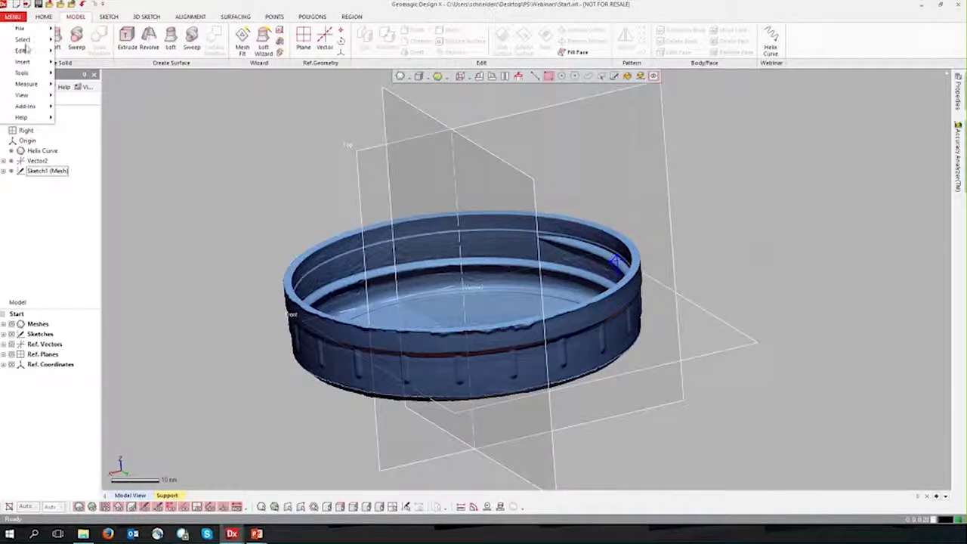
mouse_move(33, 62)
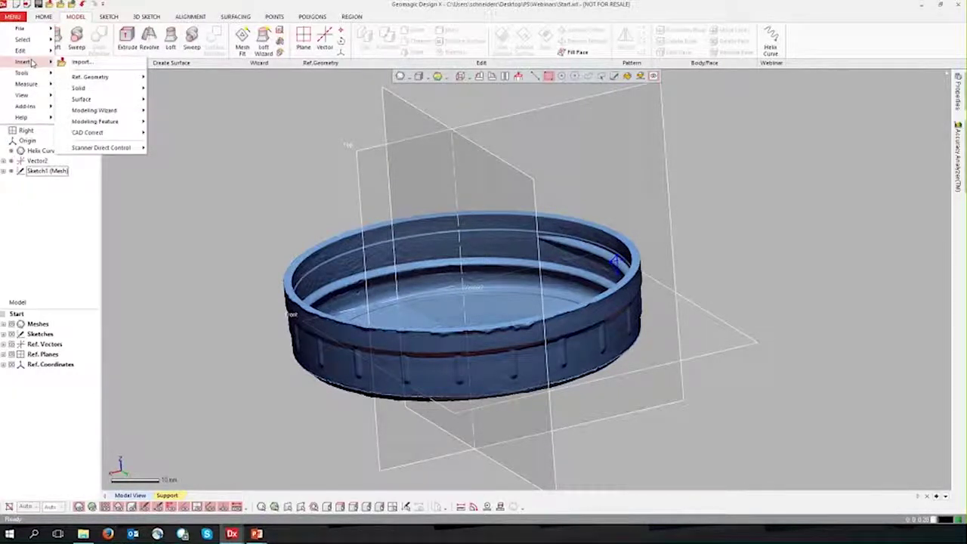
mouse_move(121, 122)
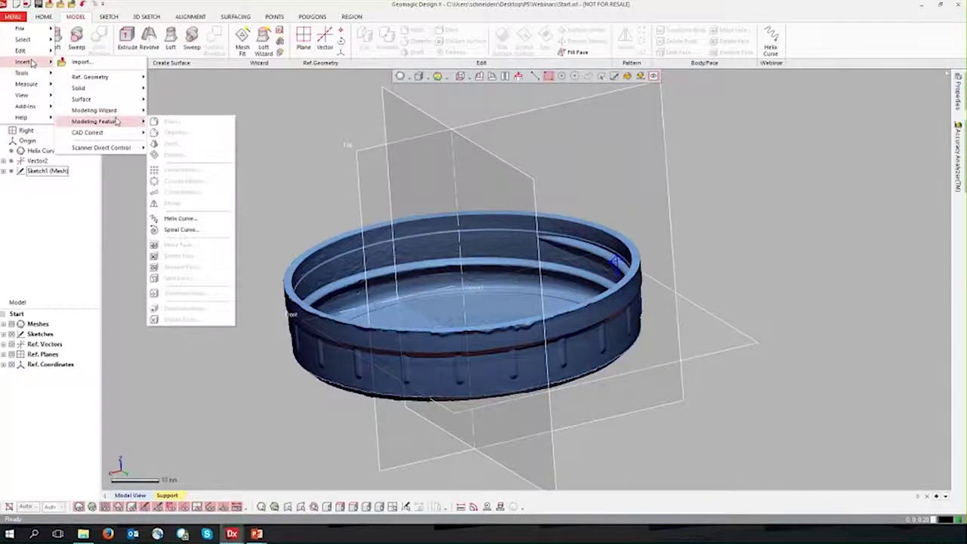
click(201, 219)
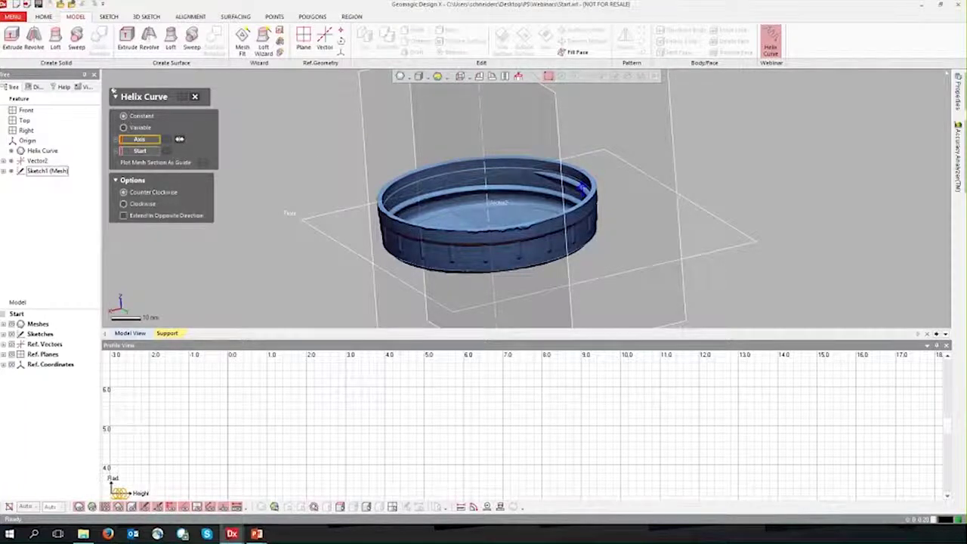
scroll(304, 164, up, 6)
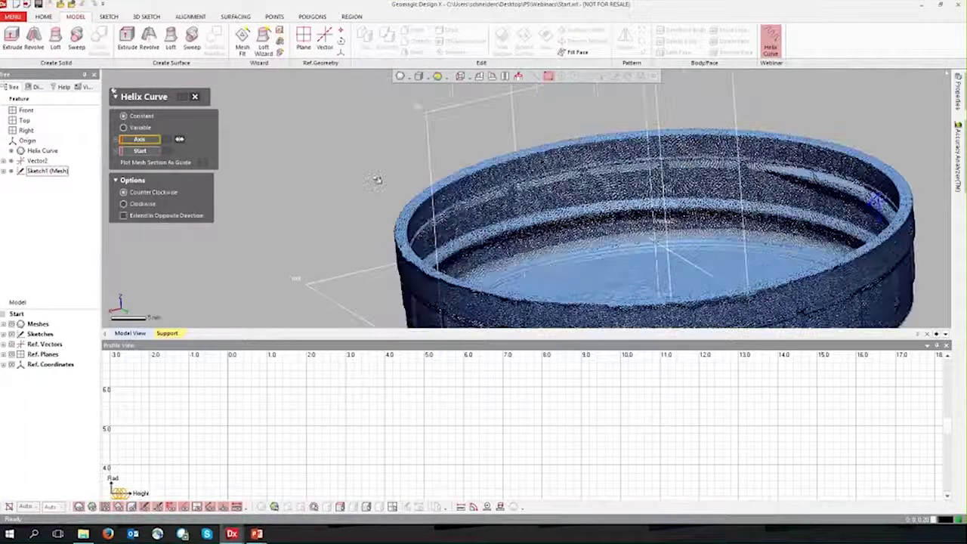
ctrl+right_drag(377, 180, 299, 161)
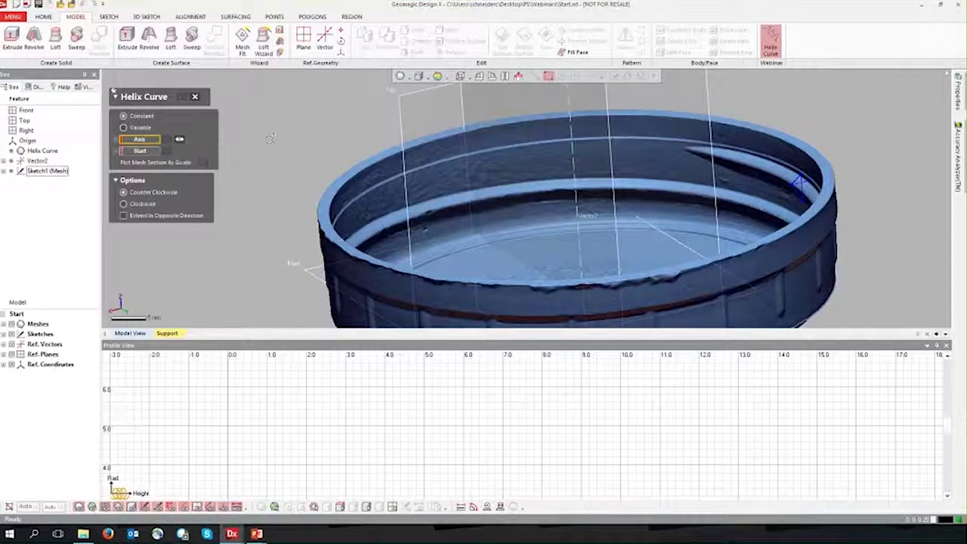
scroll(270, 138, down, 5)
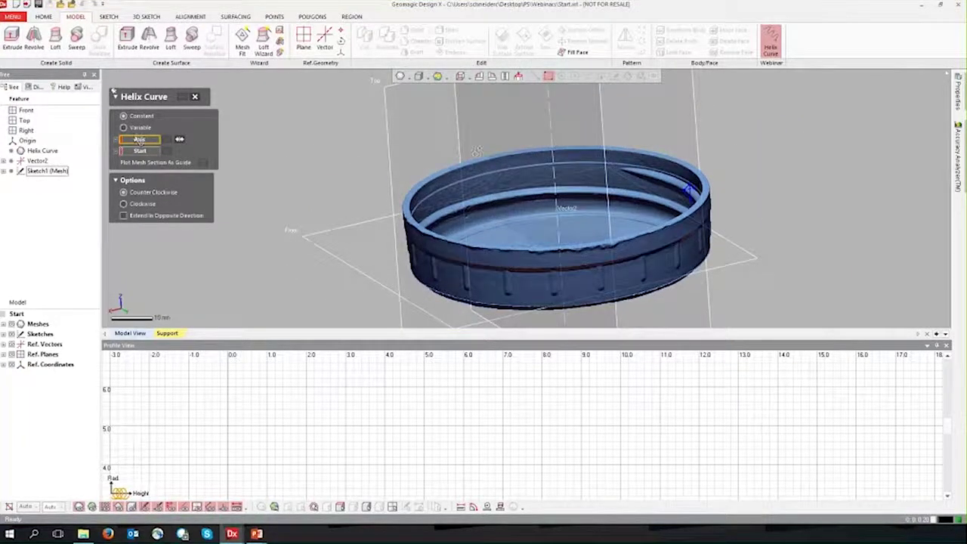
click(559, 167)
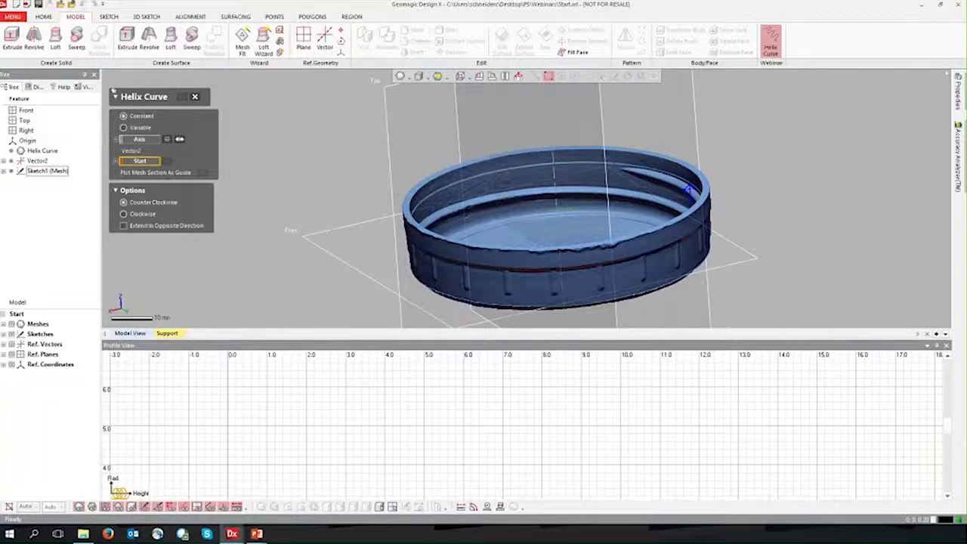
right_drag(272, 263, 261, 284)
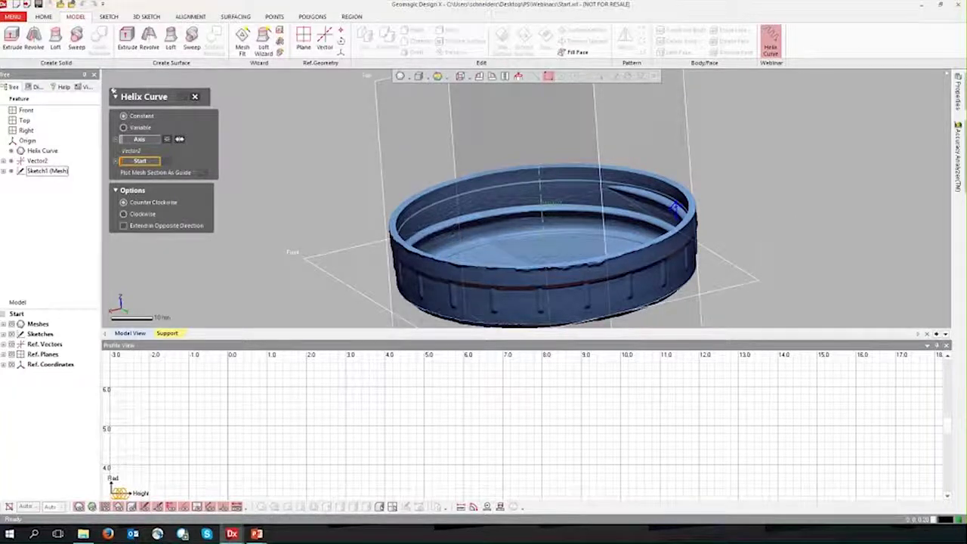
- Set the helix's start point on the inner vertex of the thread profile sketch
scroll(543, 183, up, 5)
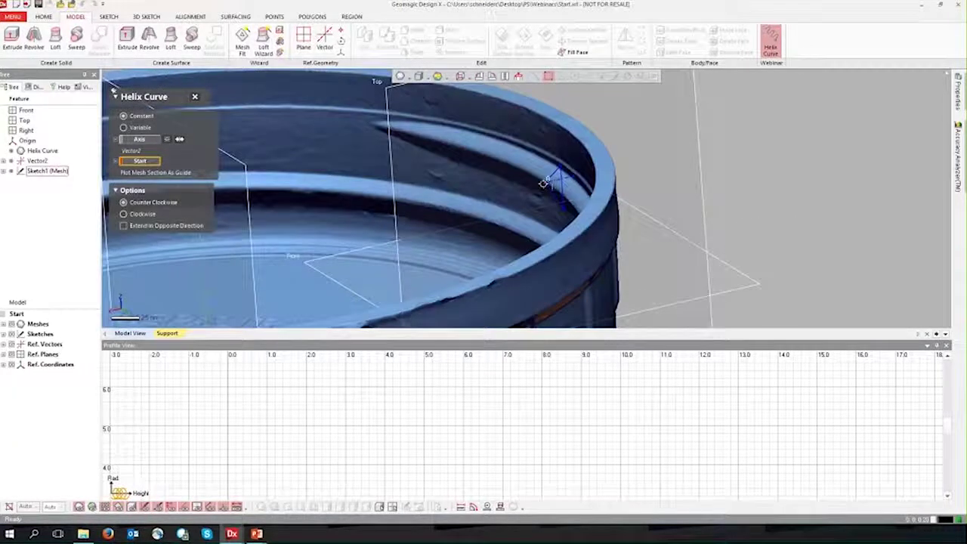
click(547, 182)
scroll(411, 233, down, 5)
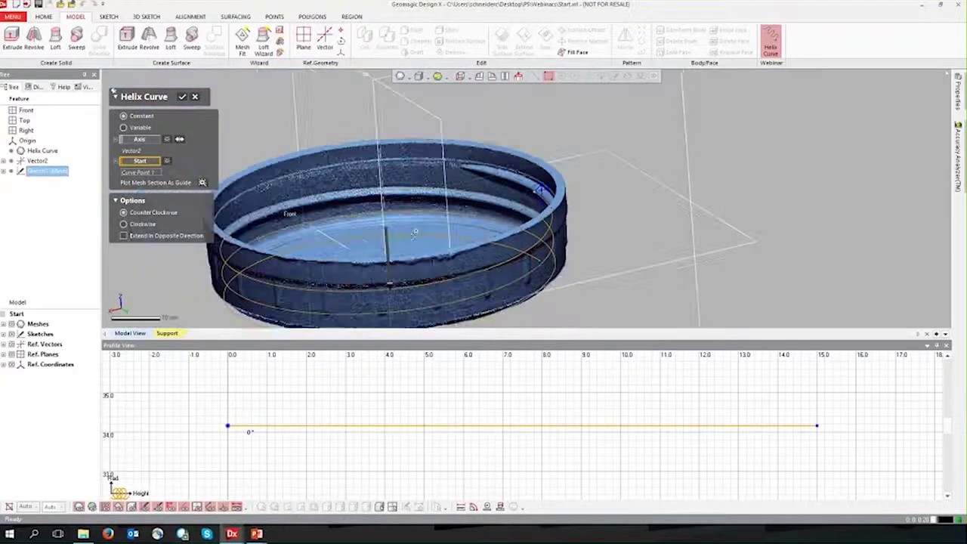
scroll(414, 234, down, 3)
right_drag(369, 270, 296, 286)
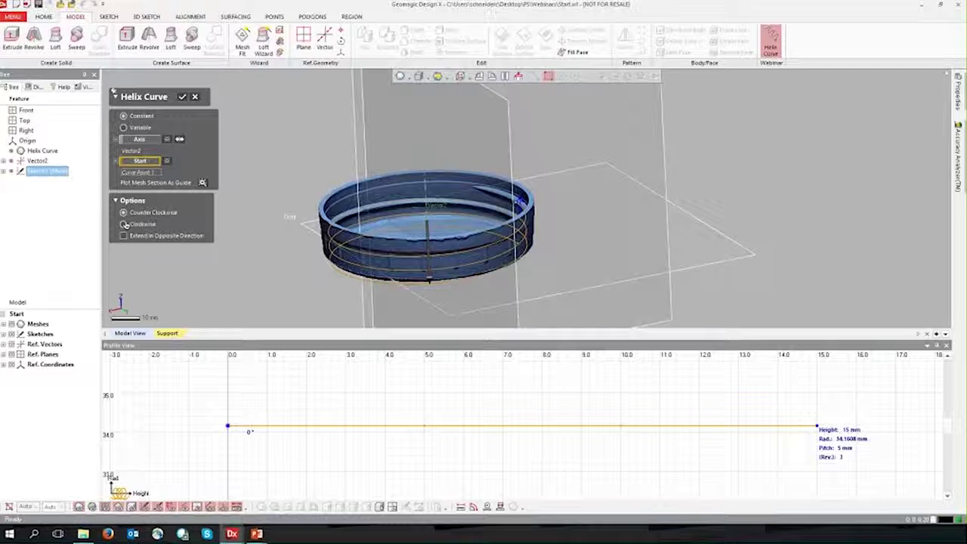
- Try extending the helix in the opposite direction from its start point, and switch the extension off again
click(125, 224)
click(123, 236)
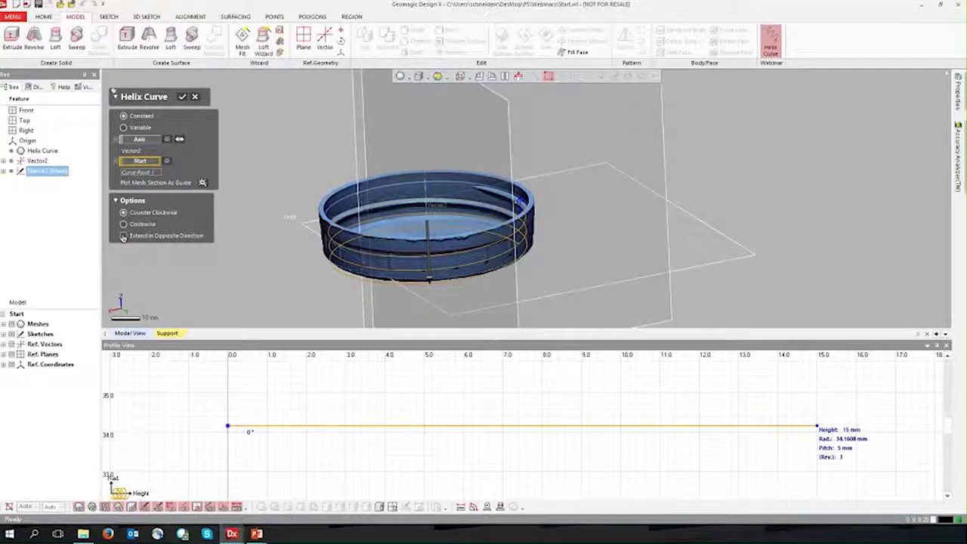
right_drag(431, 253, 579, 259)
scroll(538, 213, up, 3)
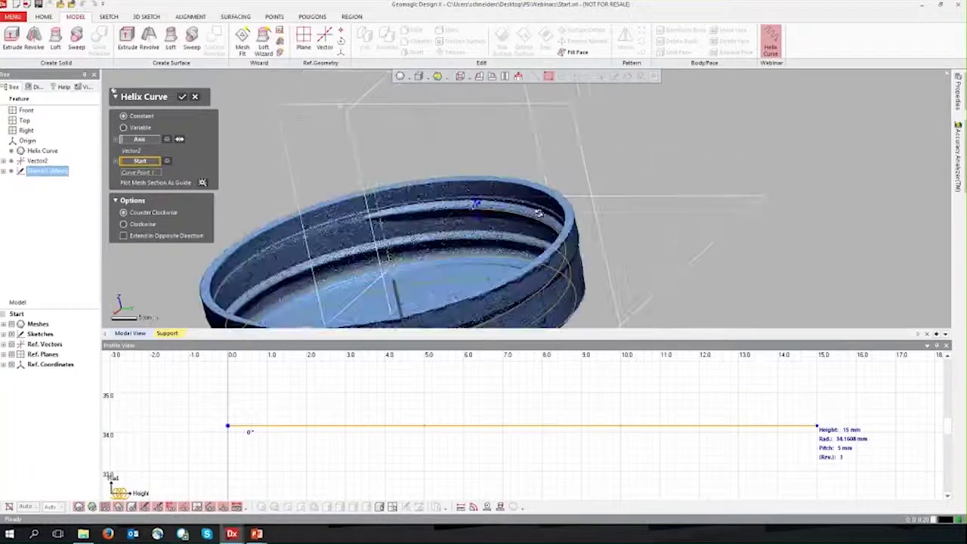
scroll(538, 213, up, 3)
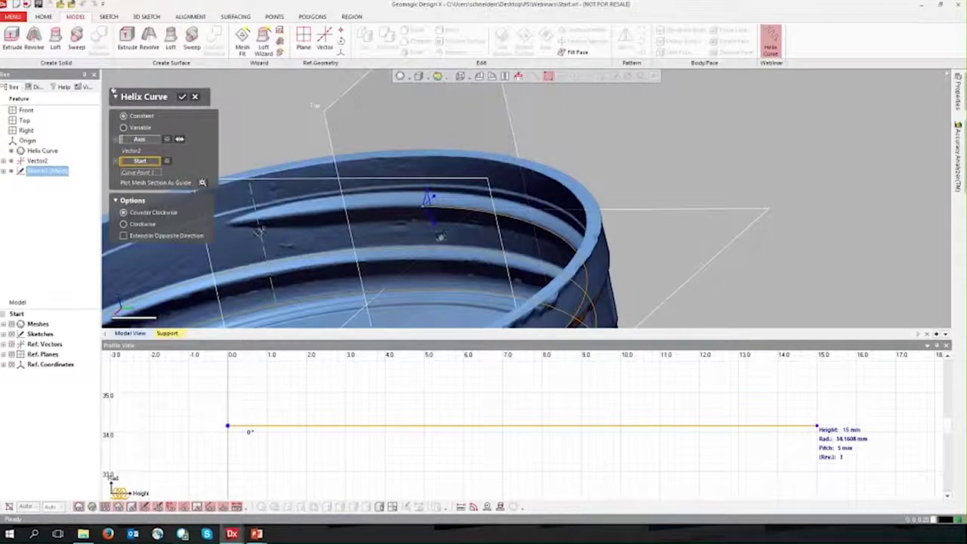
scroll(441, 236, down, 3)
right_drag(513, 268, 484, 261)
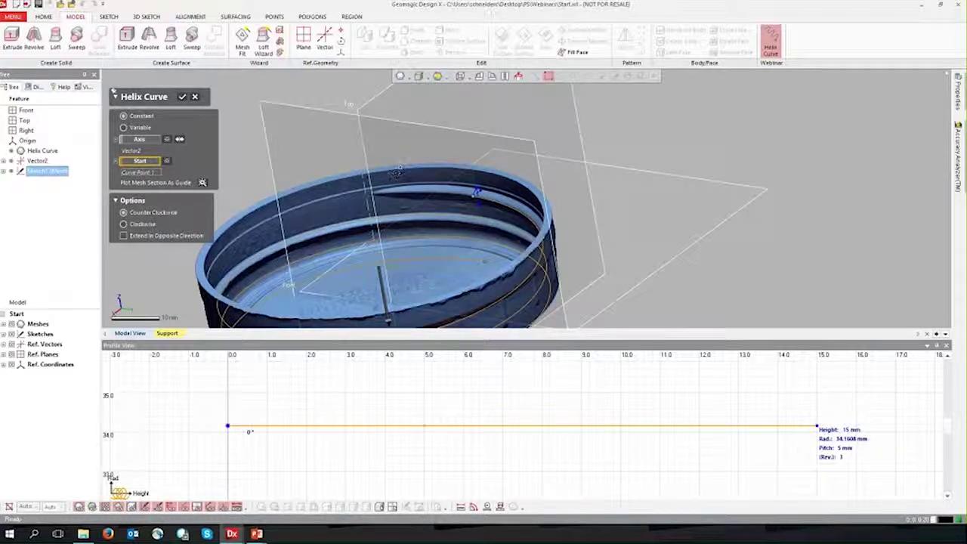
click(124, 238)
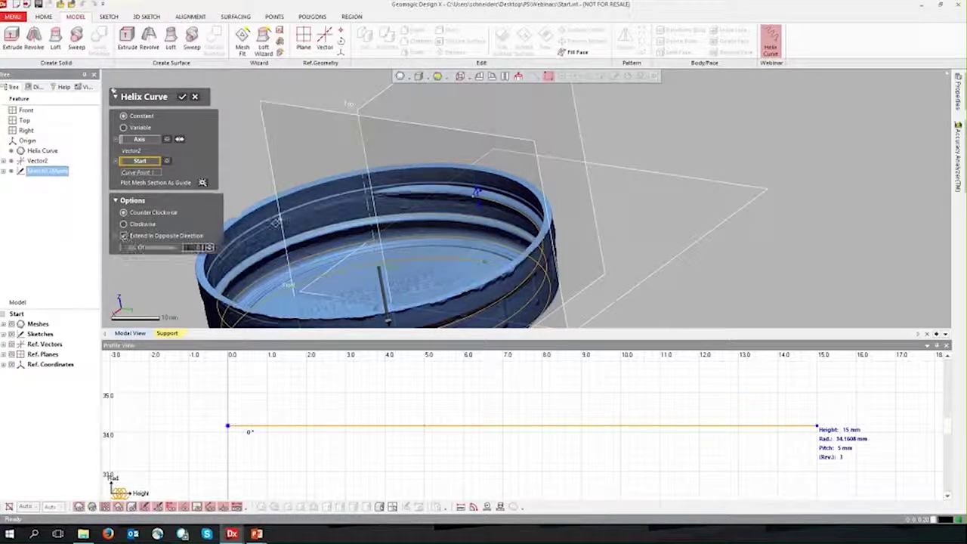
right_drag(281, 220, 292, 299)
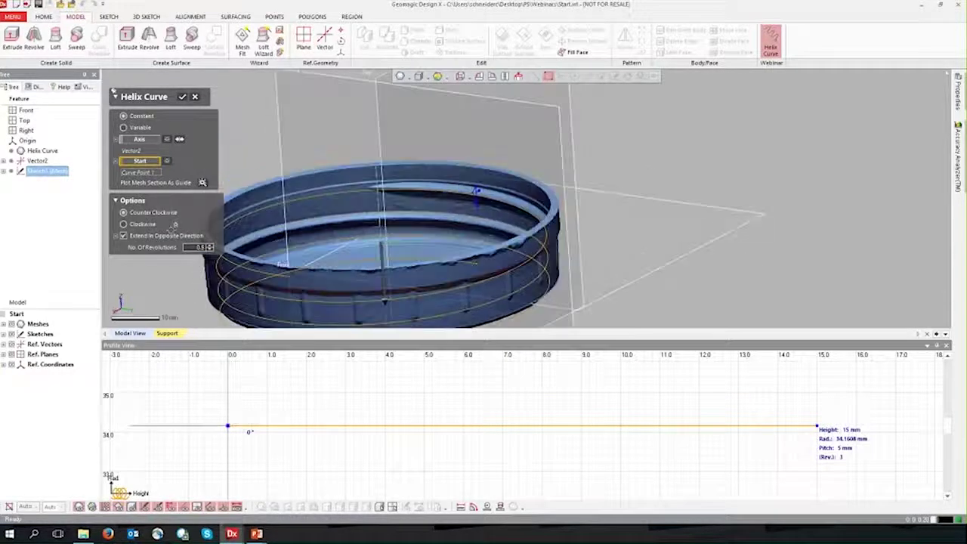
click(123, 236)
right_drag(307, 188, 257, 186)
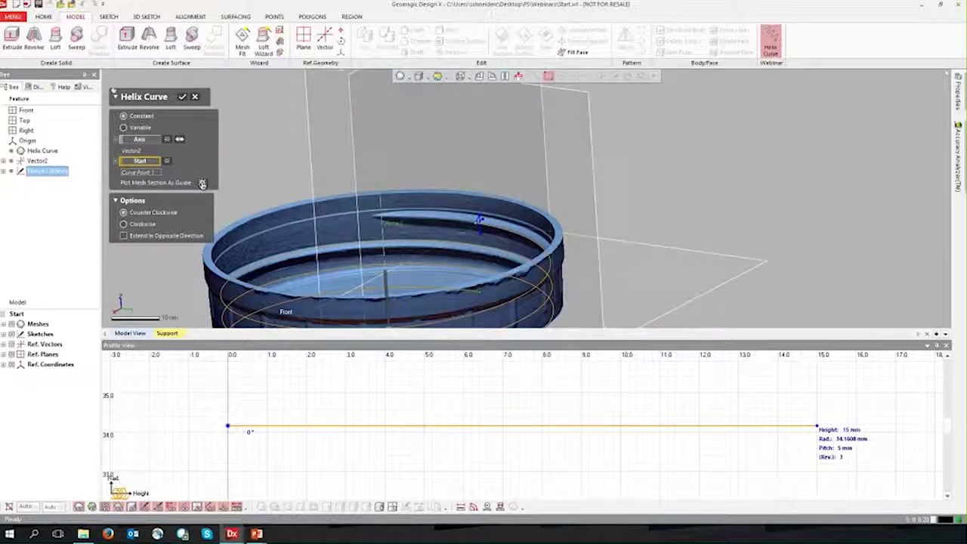
- Plot the mesh section as a guide behind the helix line and enlarge the profile view
click(202, 184)
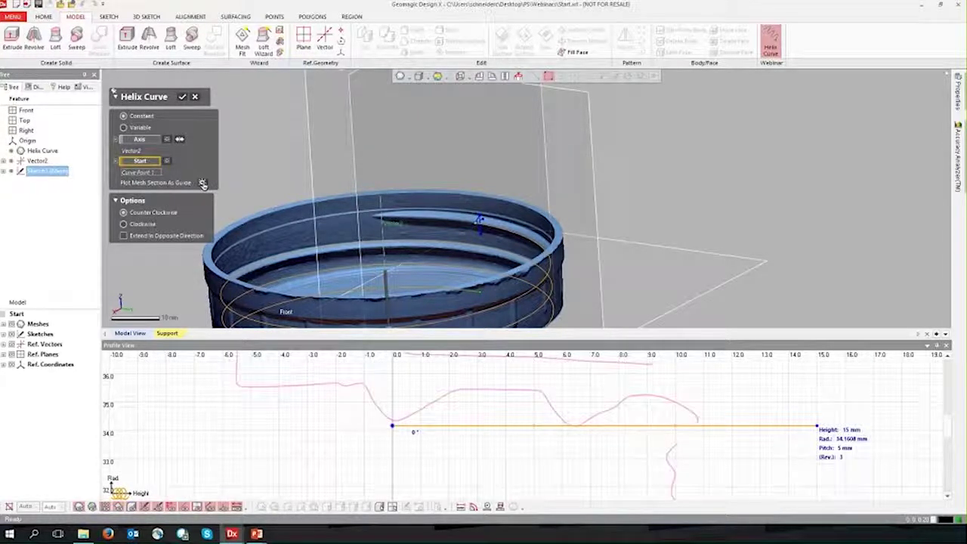
scroll(436, 449, down, 3)
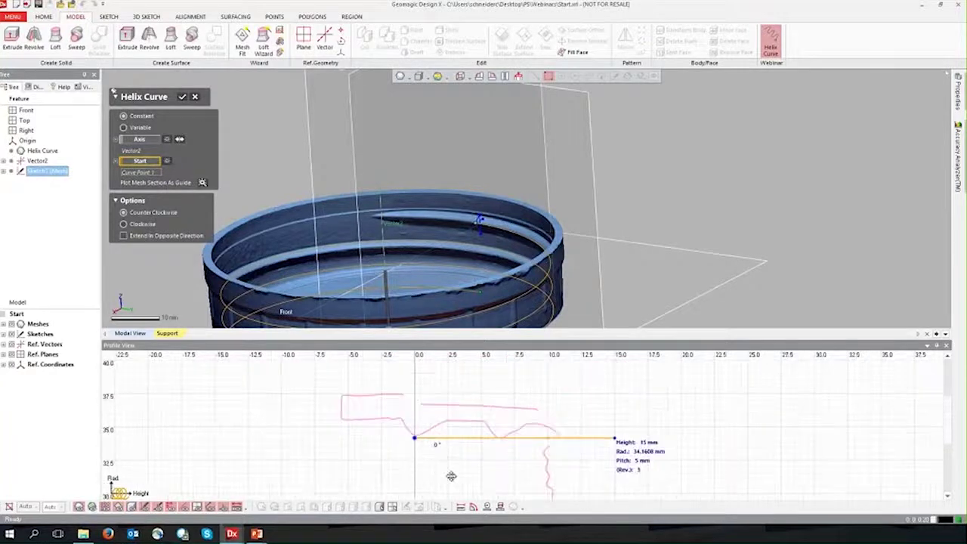
middle_drag(451, 475, 452, 460)
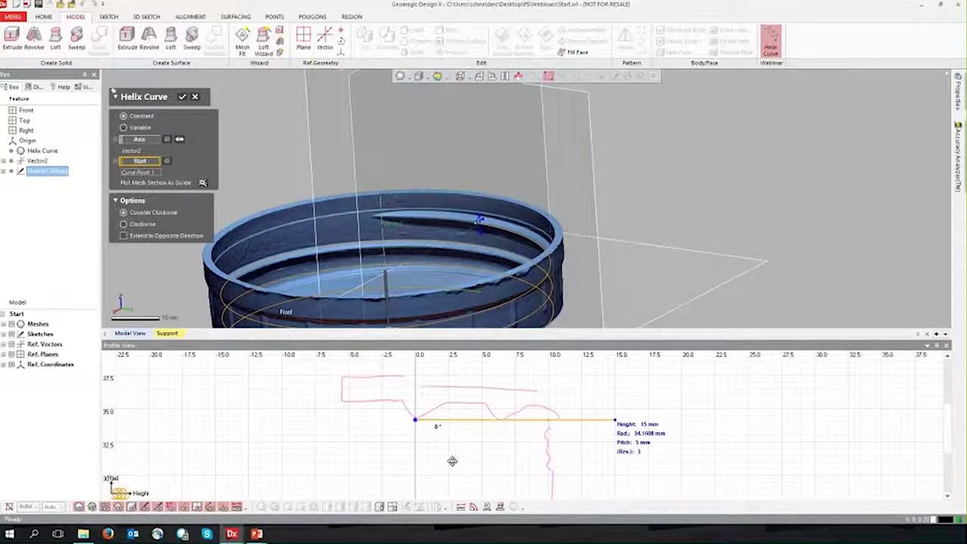
scroll(455, 468, down, 3)
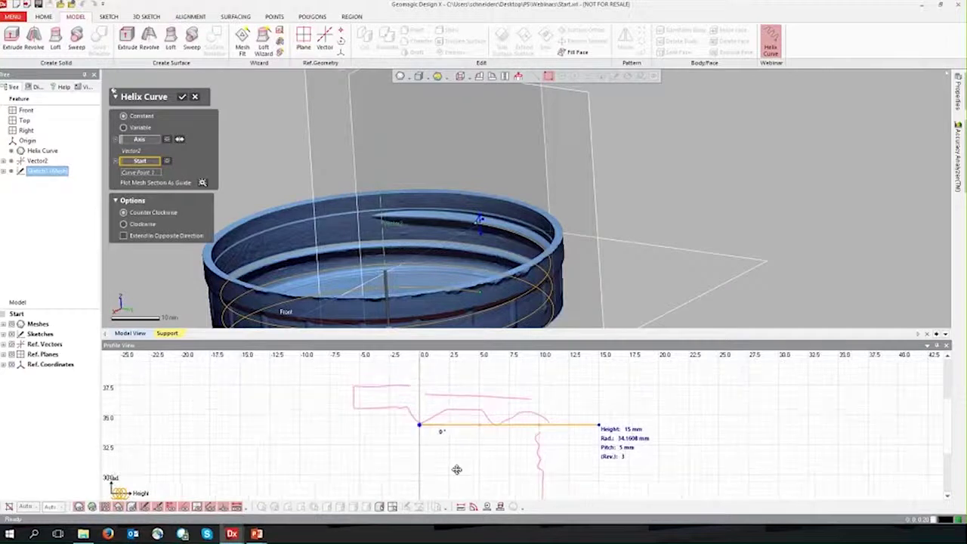
drag(534, 344, 528, 232)
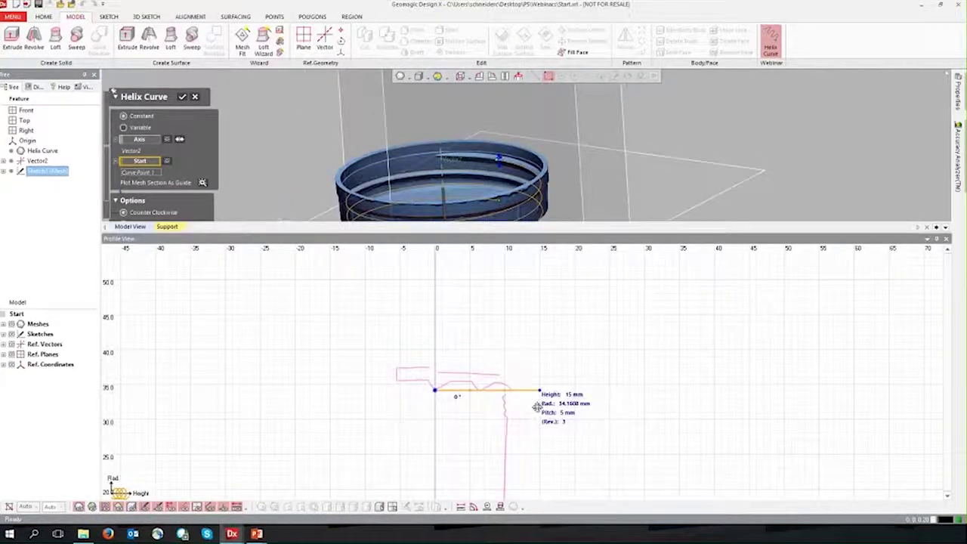
- Examine the full mesh section and compare its thread crests with the helix line in the profile view
scroll(538, 391, down, 1)
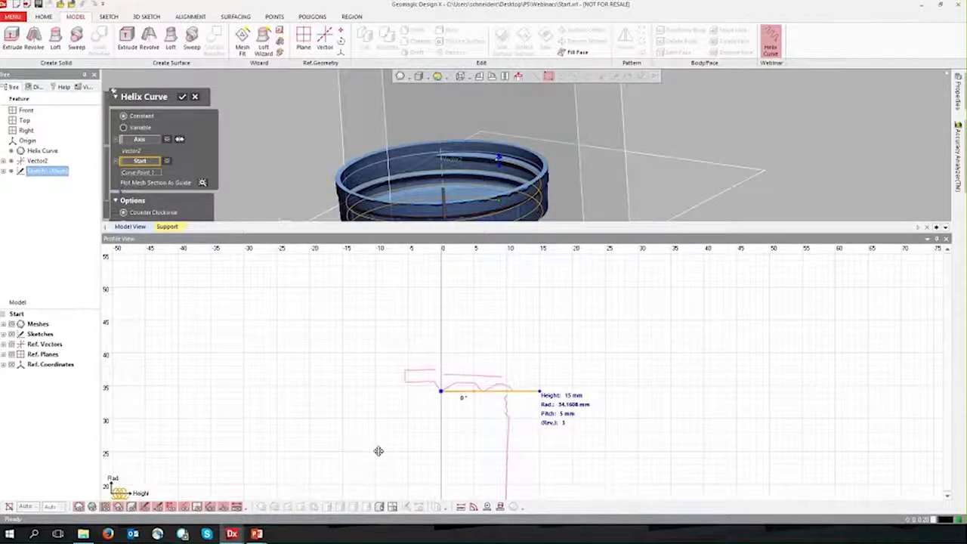
drag(380, 429, 397, 375)
scroll(384, 392, down, 3)
scroll(397, 394, down, 3)
scroll(397, 375, down, 3)
drag(333, 438, 332, 409)
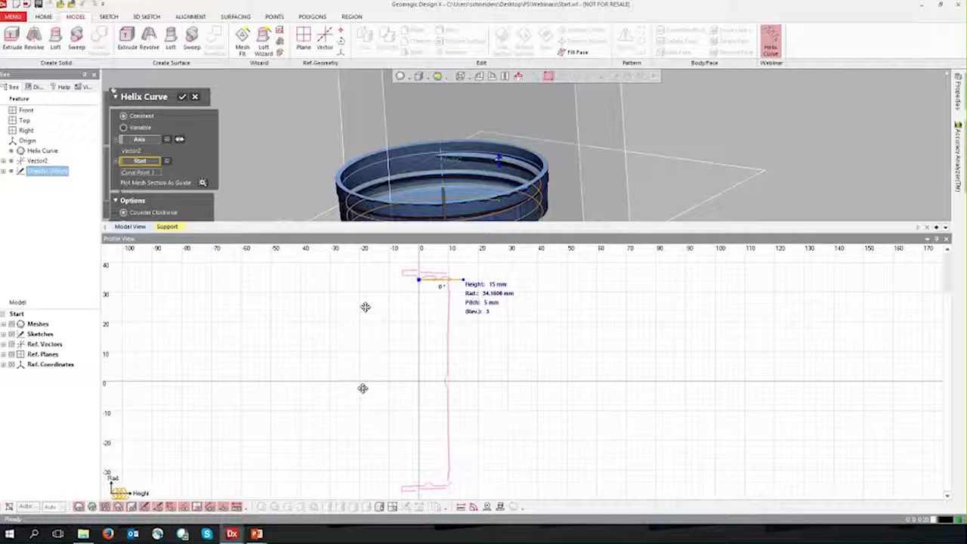
middle_drag(371, 295, 373, 373)
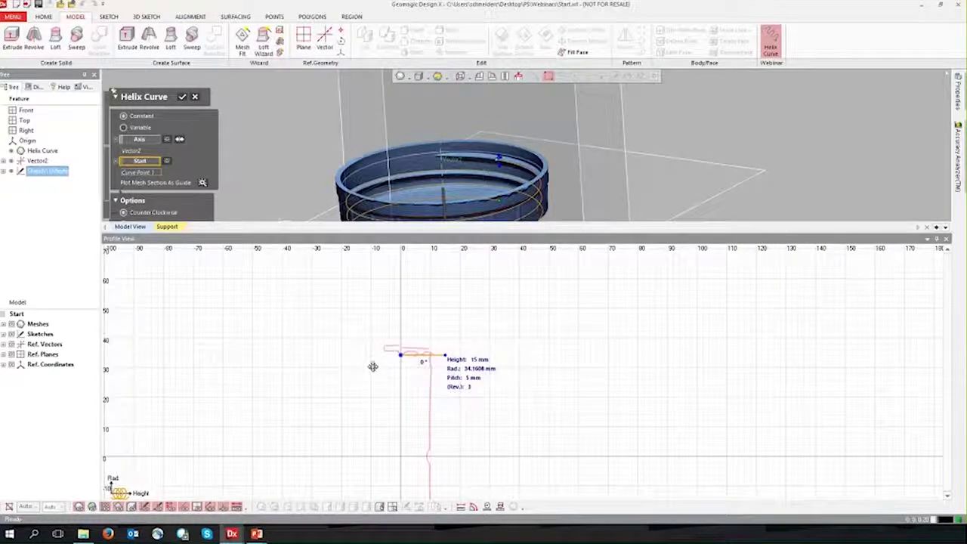
scroll(420, 370, up, 5)
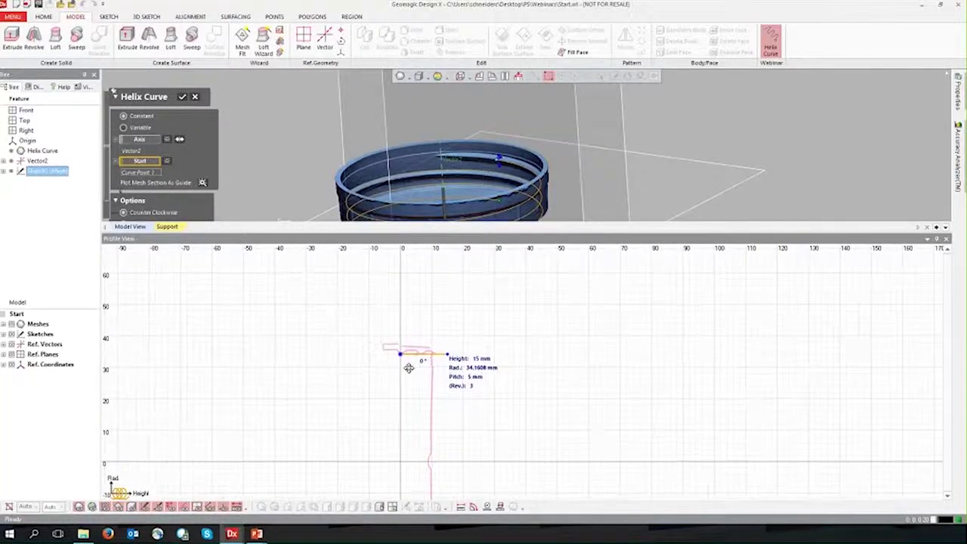
scroll(412, 370, up, 2)
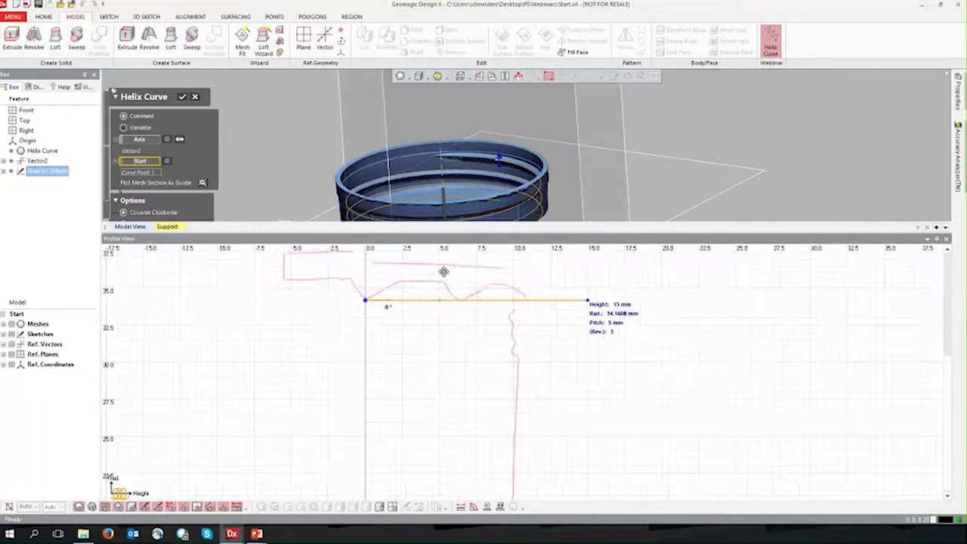
middle_drag(418, 333, 435, 385)
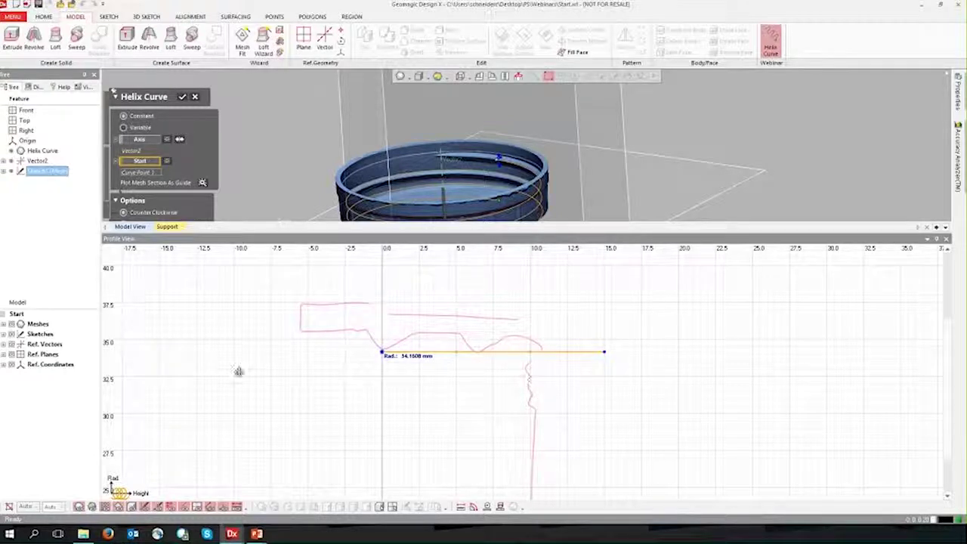
middle_drag(546, 302, 574, 339)
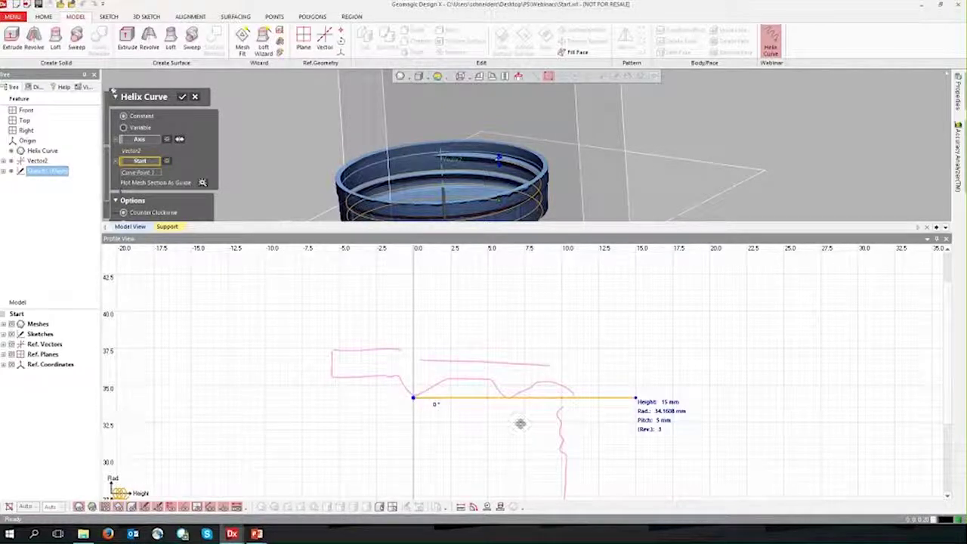
scroll(514, 419, up, 1)
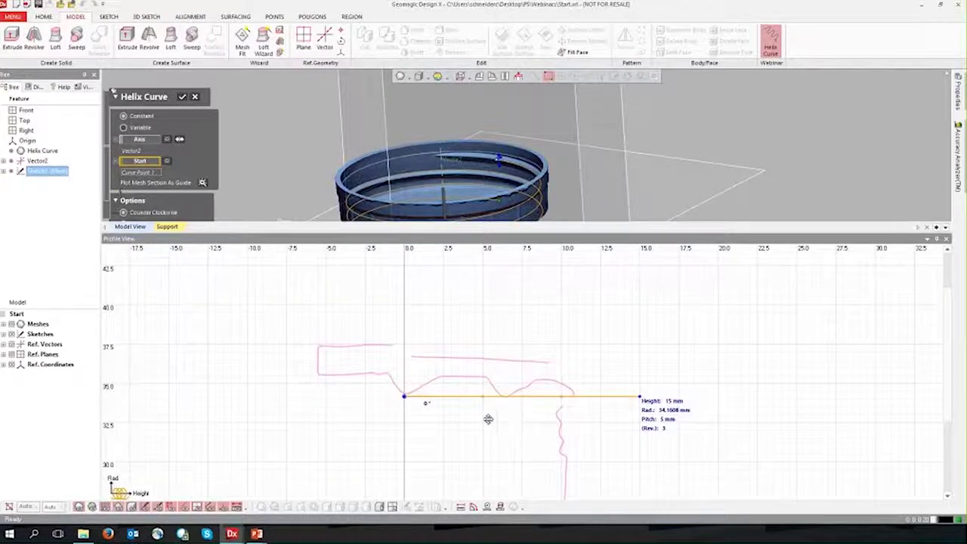
scroll(479, 416, up, 1)
scroll(567, 350, up, 1)
scroll(606, 257, up, 1)
scroll(332, 442, up, 1)
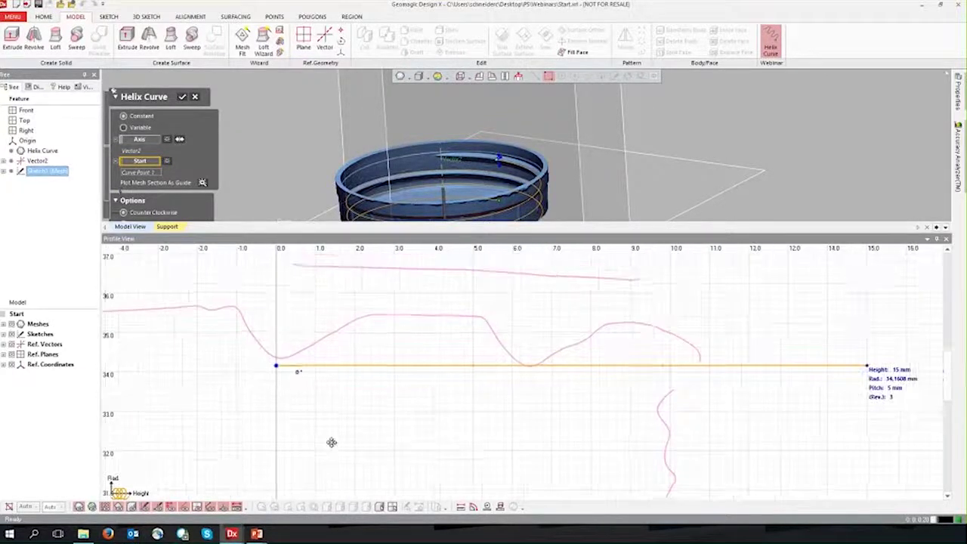
scroll(332, 442, down, 4)
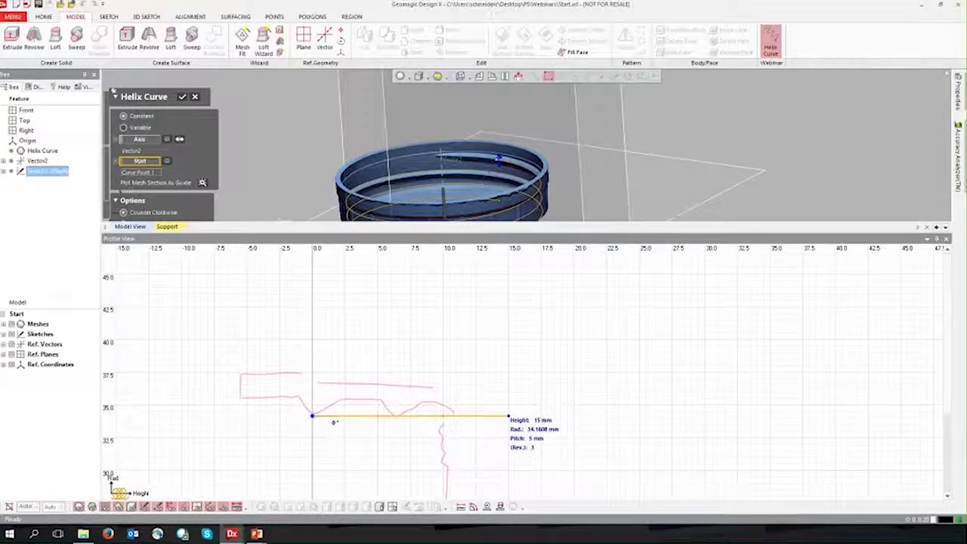
- Inspect the helix preview around the cap mesh from several angles, adjusting the split between the model and profile views
drag(495, 230, 490, 379)
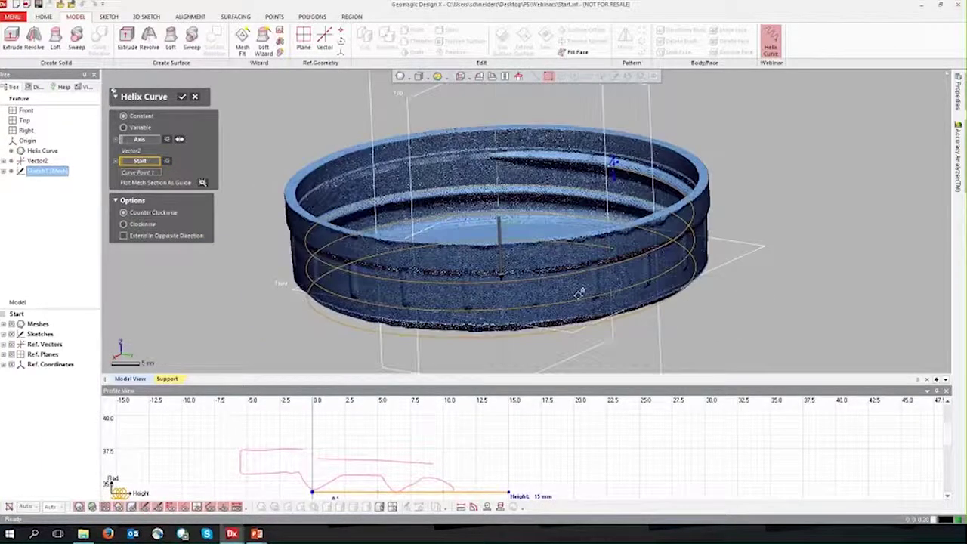
right_drag(581, 292, 513, 268)
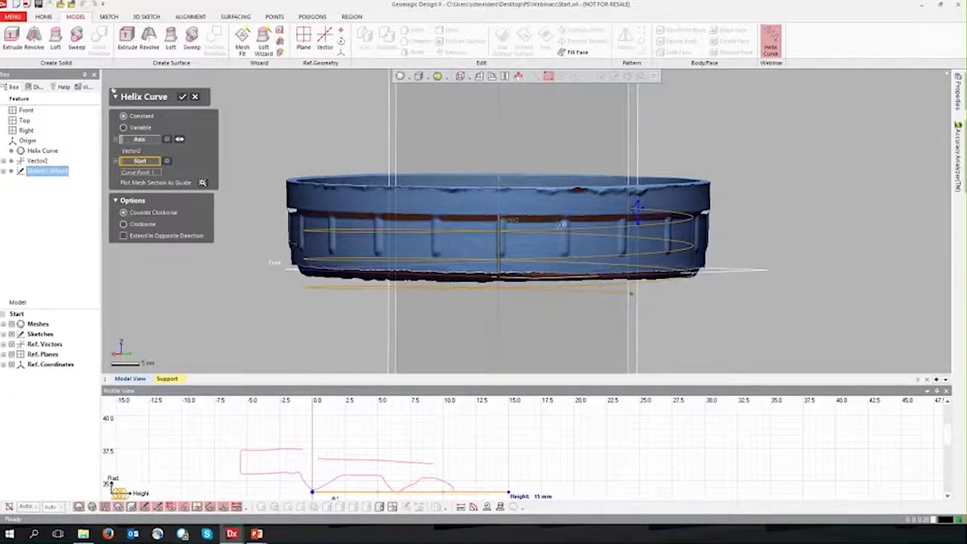
right_drag(615, 244, 482, 218)
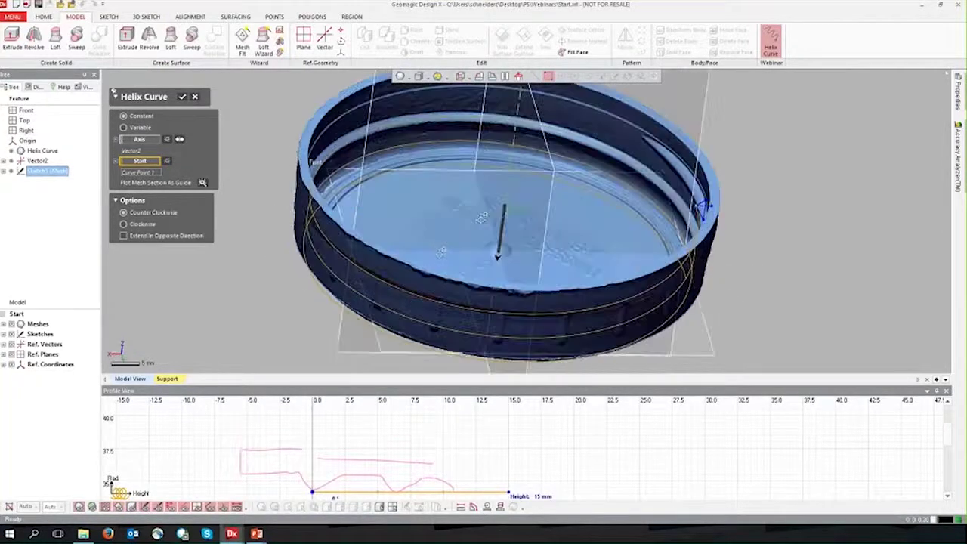
drag(560, 385, 564, 315)
right_drag(592, 421, 707, 376)
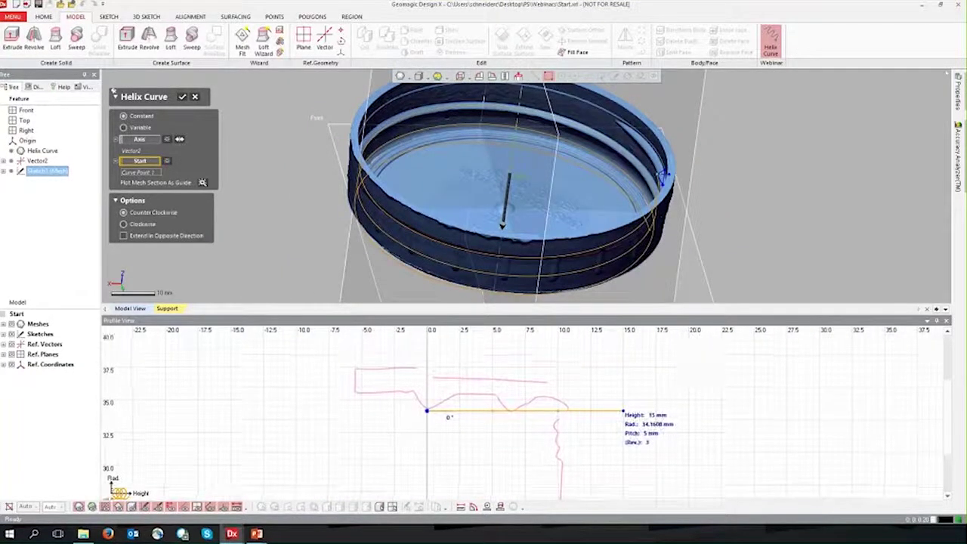
right_drag(482, 296, 468, 275)
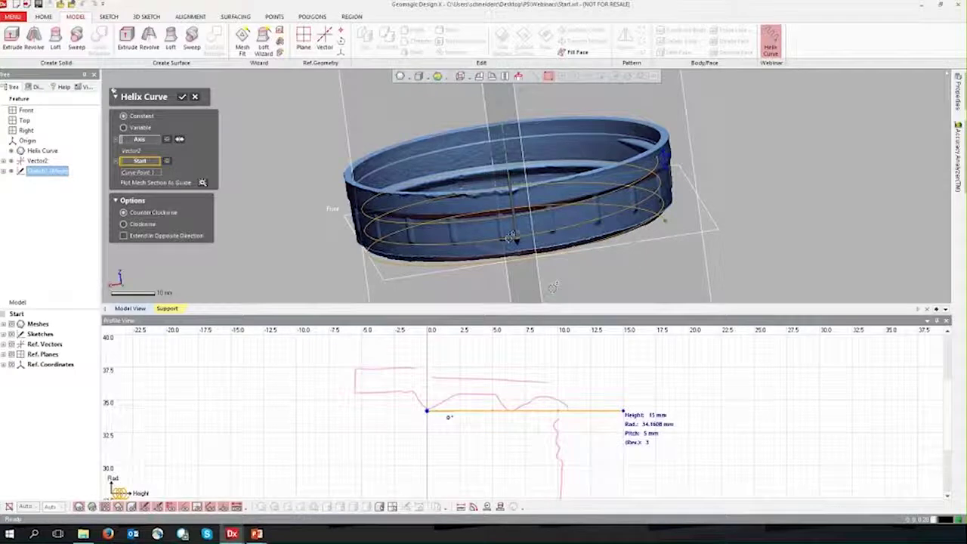
right_drag(509, 237, 318, 244)
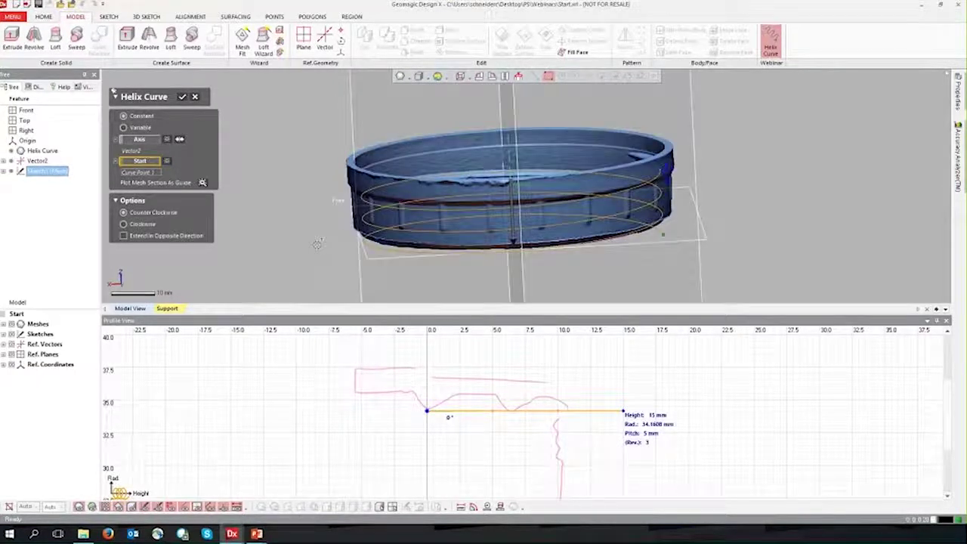
right_drag(317, 244, 398, 228)
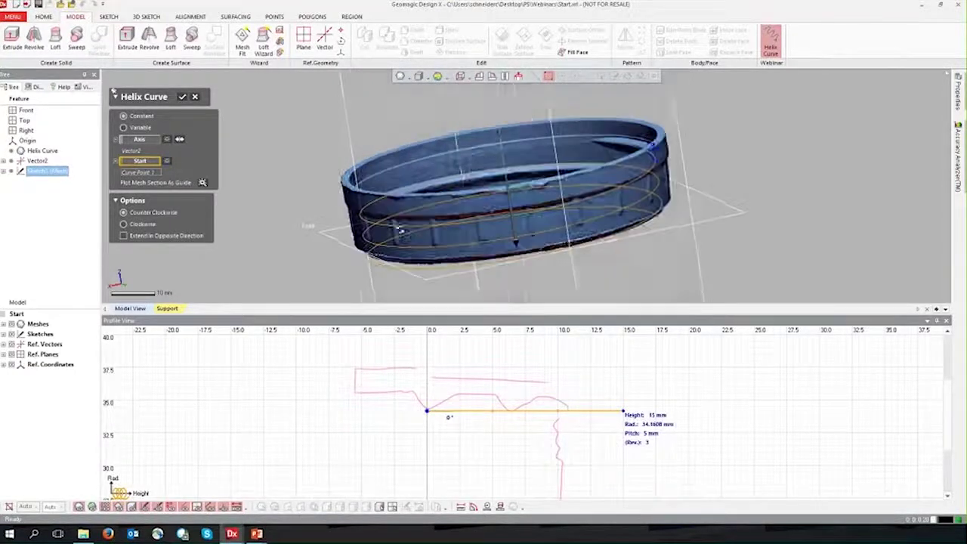
- Taper the helix outward to about 38.25 mm end radius, and inward to about 30.5 mm radius at about 14.25 mm height
drag(624, 412, 622, 359)
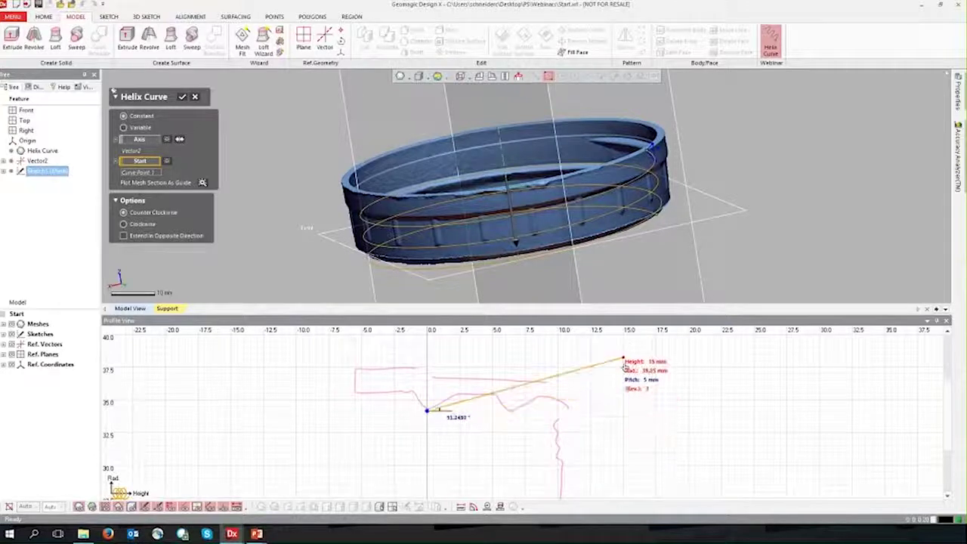
right_drag(561, 223, 570, 136)
scroll(576, 216, down, 3)
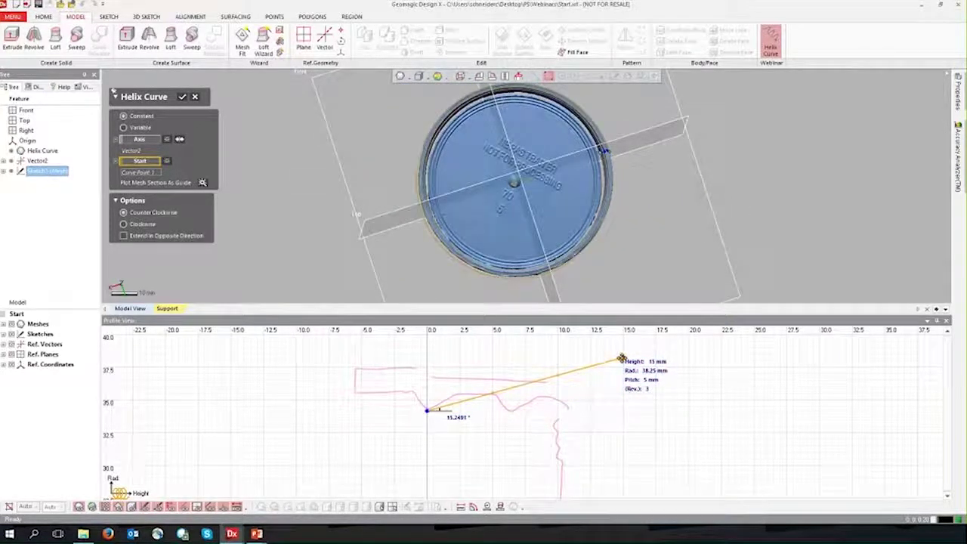
drag(620, 358, 613, 458)
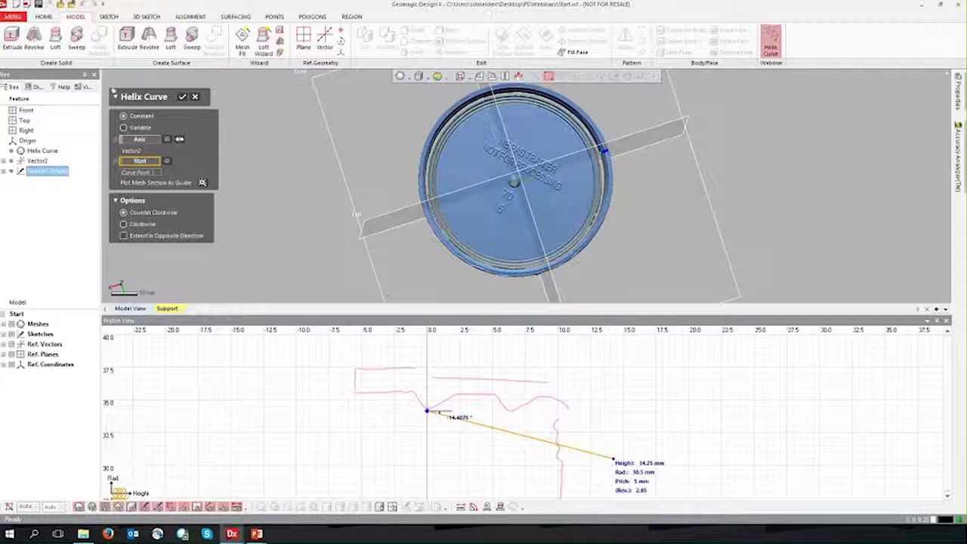
- Hide the cap mesh and taper the helix outward to about 39.5 mm end radius at 14 mm height
scroll(605, 160, up, 5)
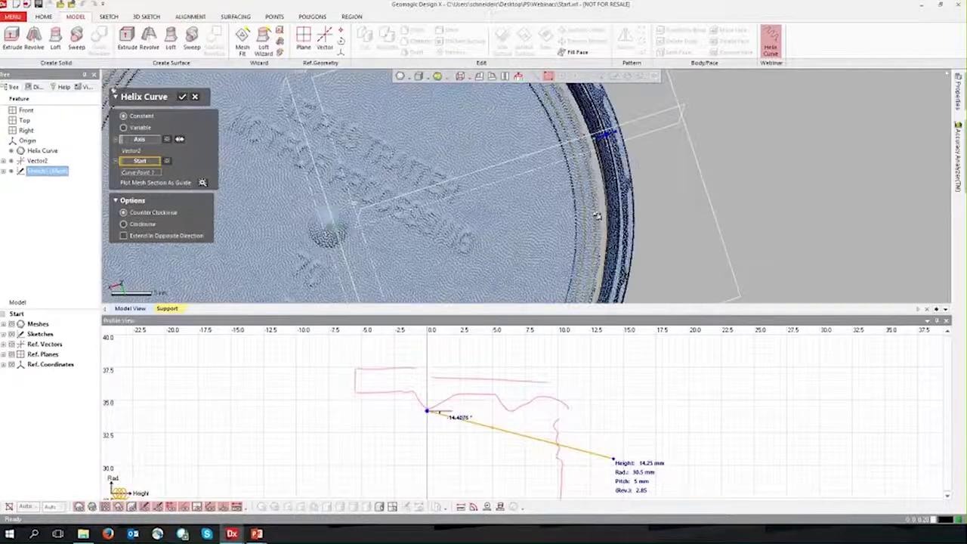
click(83, 510)
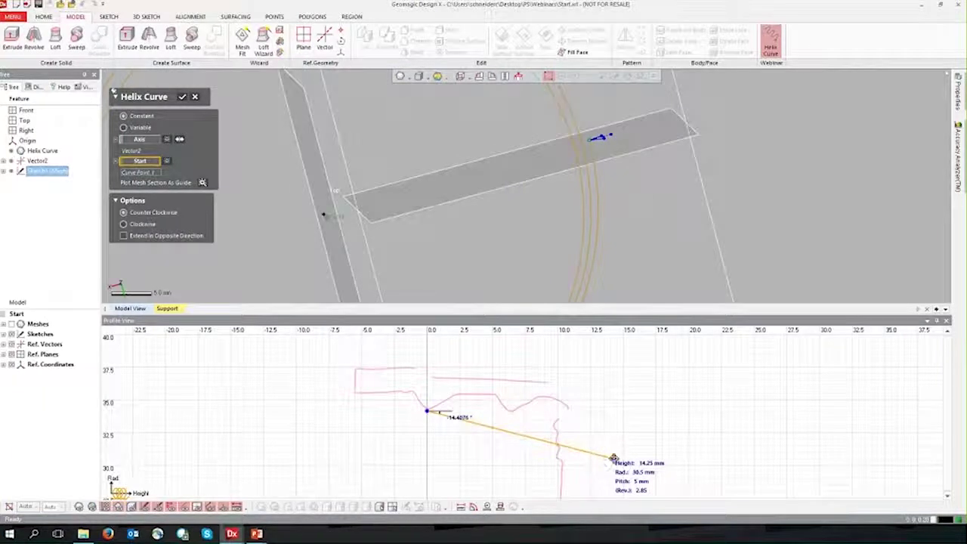
drag(614, 456, 609, 342)
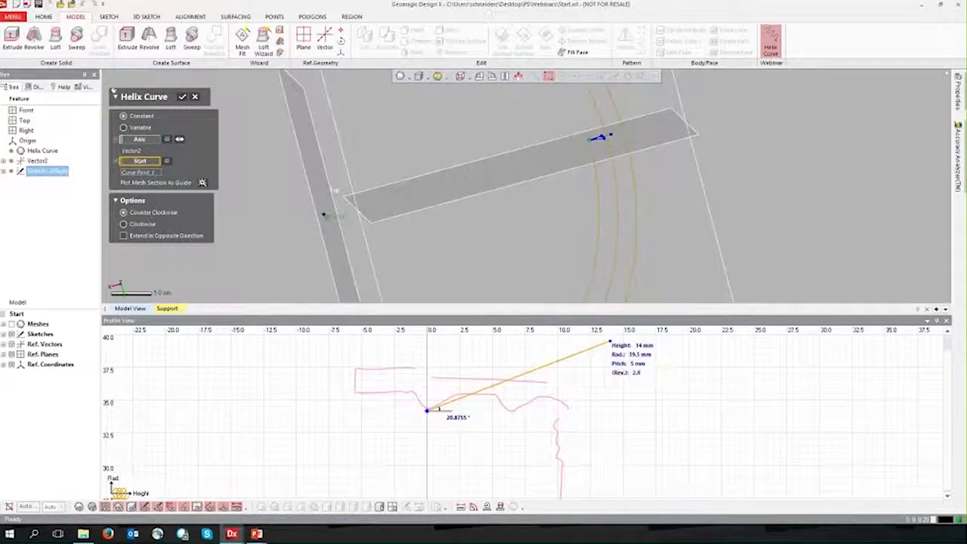
right_drag(541, 227, 549, 272)
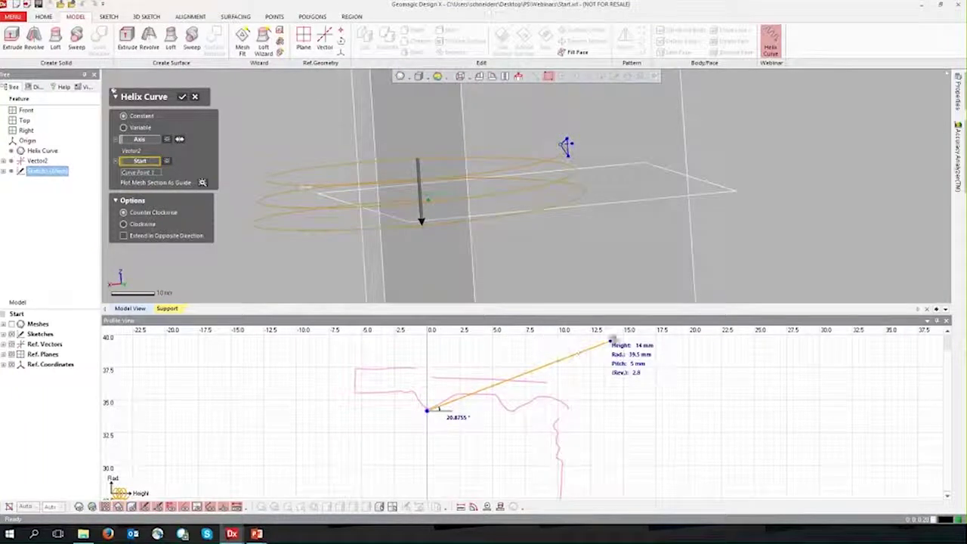
- Shorten the helix to about 9 mm height and 34.25 mm end radius along the thread crests, and redisplay the mesh
drag(609, 341, 542, 414)
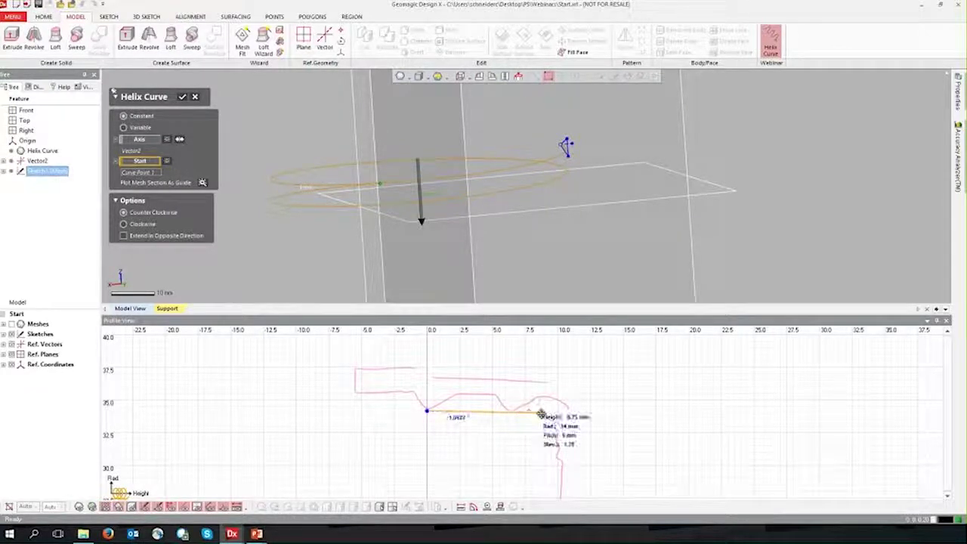
drag(541, 414, 545, 410)
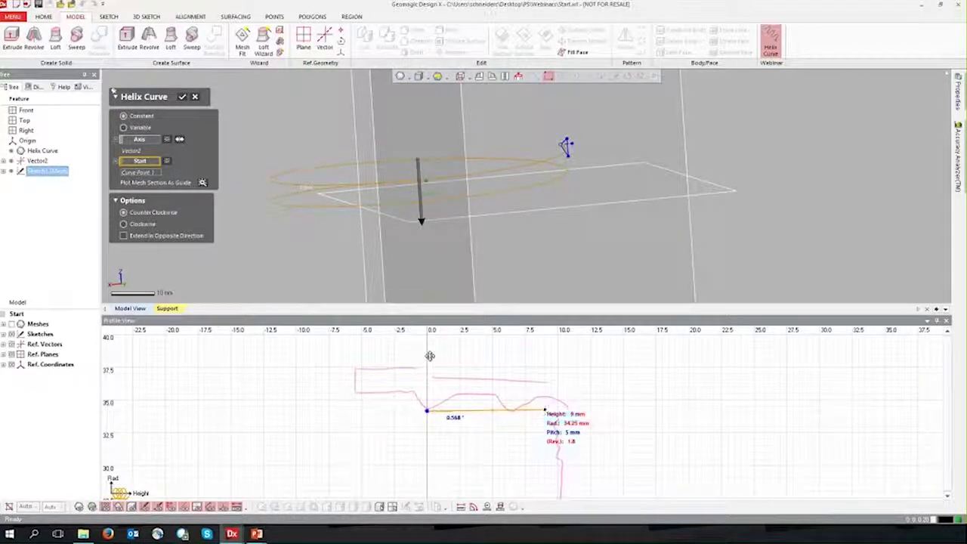
click(79, 506)
right_drag(672, 276, 612, 156)
scroll(514, 202, up, 4)
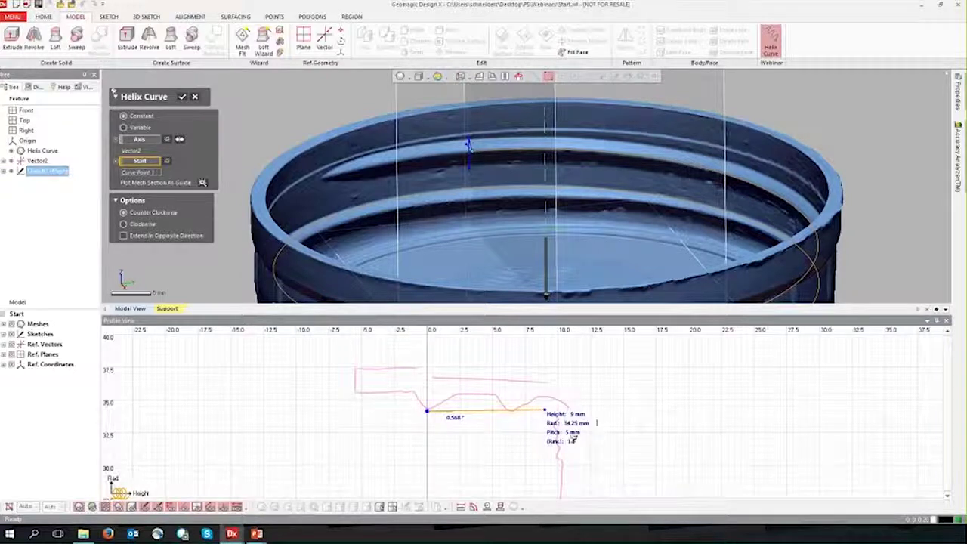
- Compare the helix preview with the cap's inner thread from several angles, with the mesh hidden and shown
mouse_move(556, 243)
right_down()
mouse_move(555, 233)
mouse_move(528, 232)
mouse_move(532, 224)
mouse_move(481, 204)
mouse_move(389, 227)
right_up()
right_drag(695, 221, 640, 195)
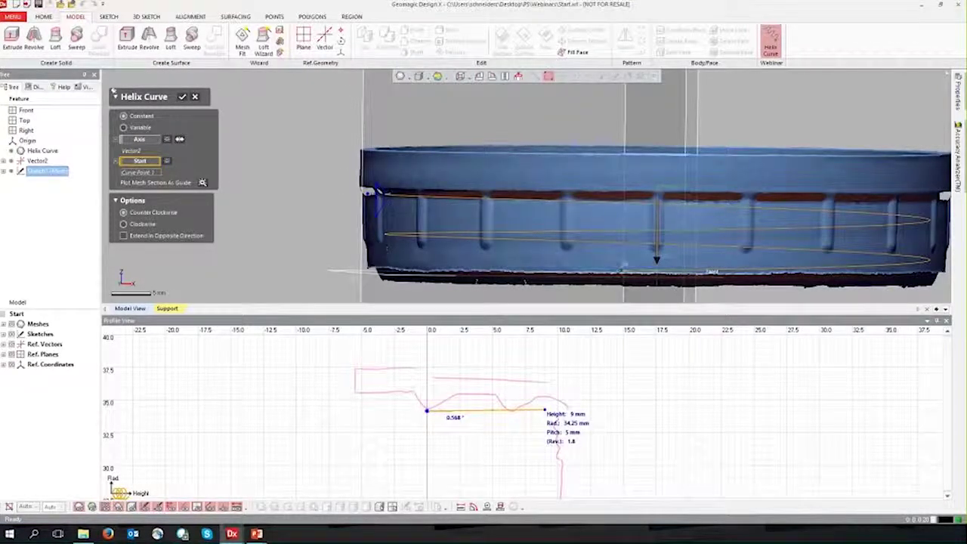
click(79, 507)
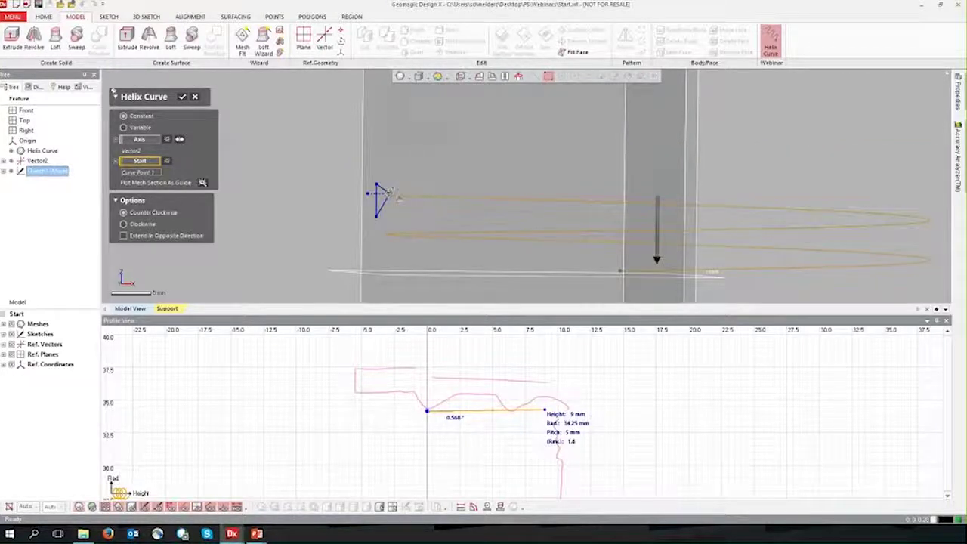
right_drag(311, 227, 317, 225)
right_drag(786, 188, 784, 186)
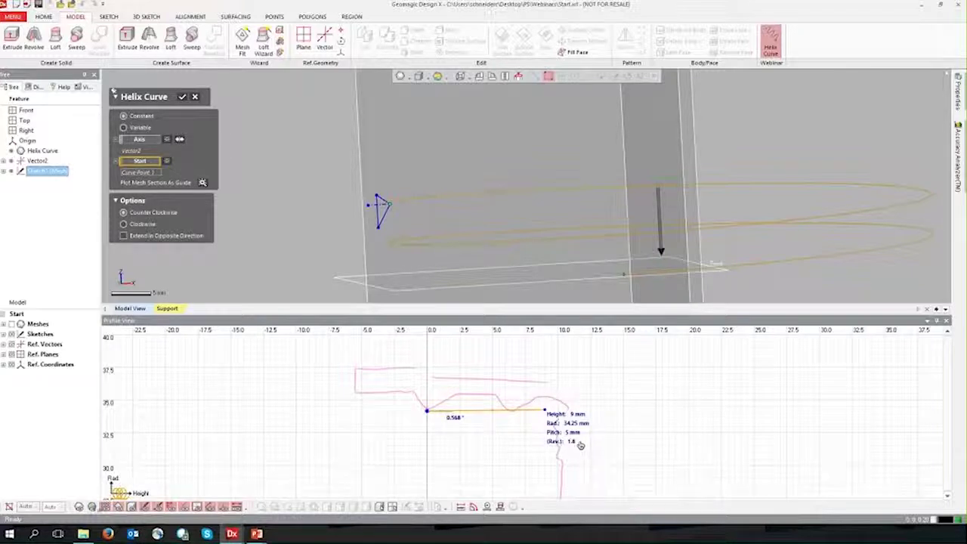
click(79, 506)
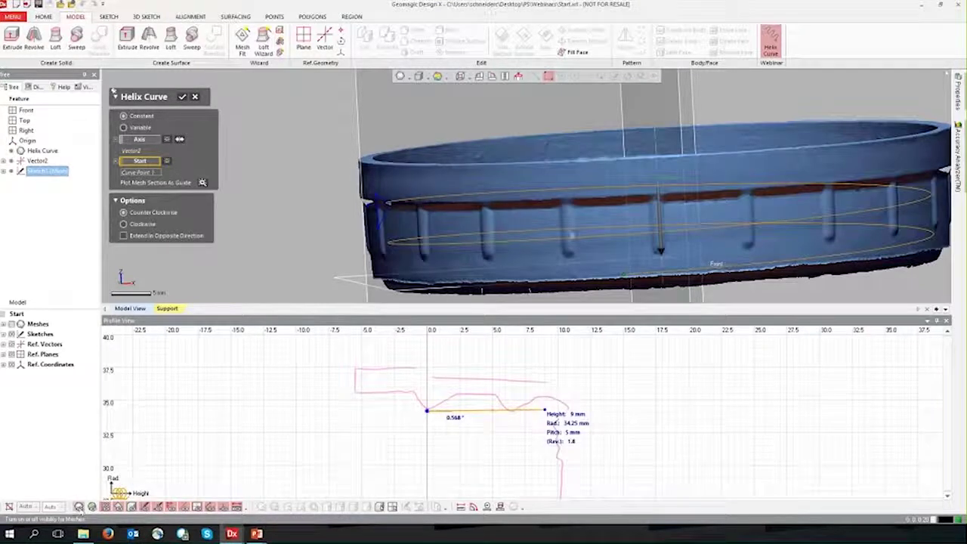
scroll(635, 176, down, 5)
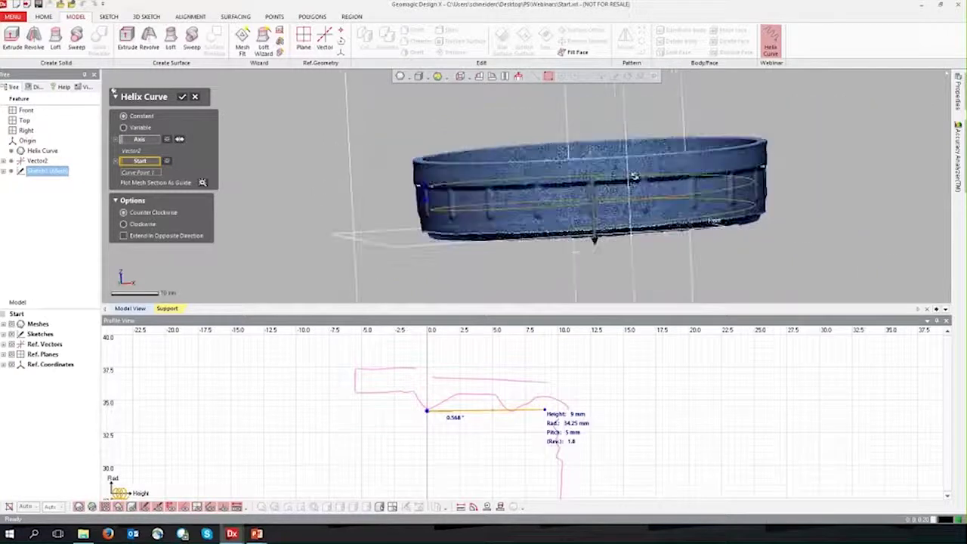
right_drag(635, 176, 801, 216)
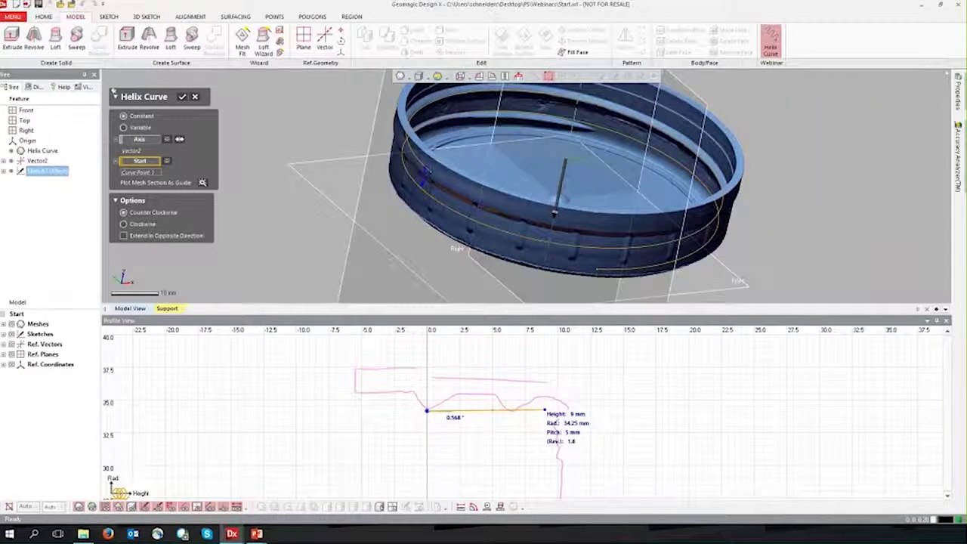
click(572, 441)
right_drag(333, 257, 360, 259)
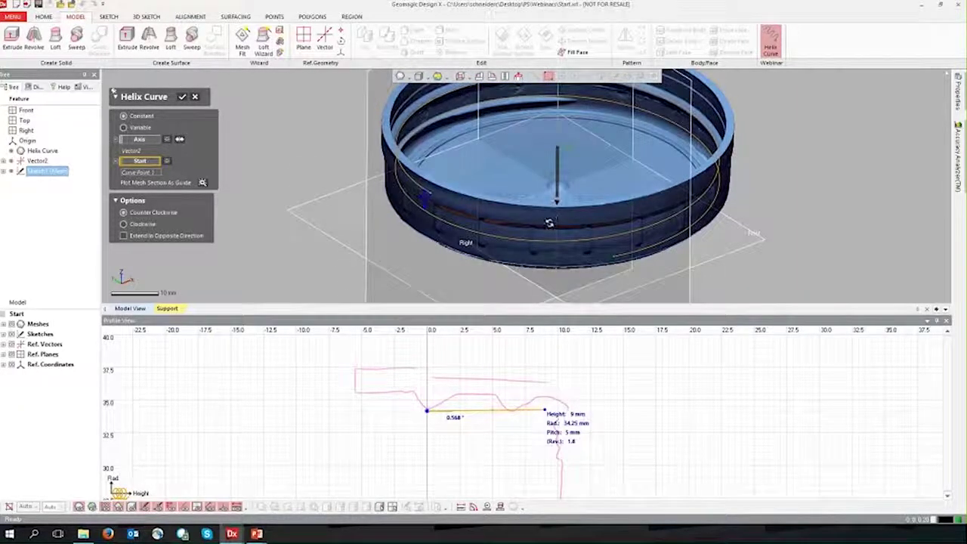
right_drag(549, 223, 570, 179)
scroll(570, 179, up, 8)
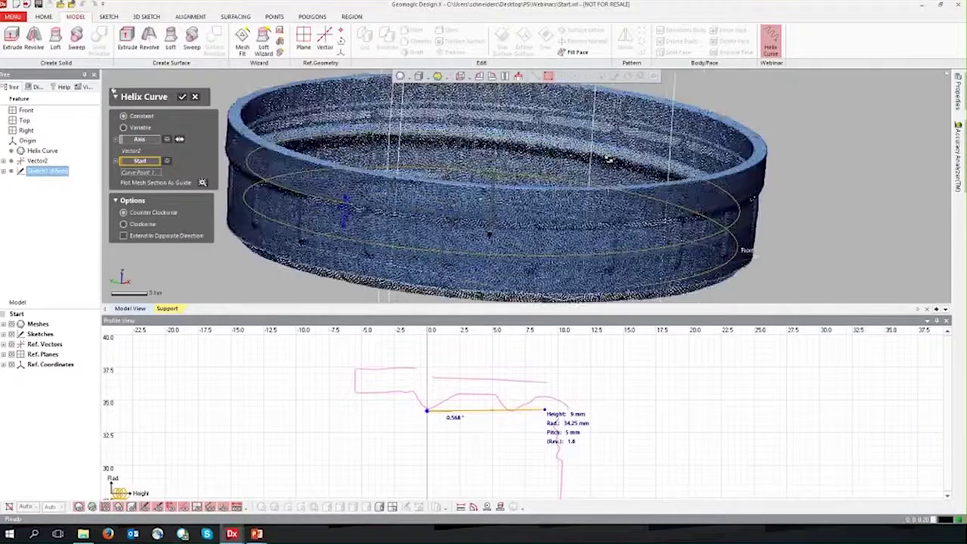
scroll(502, 234, down, 8)
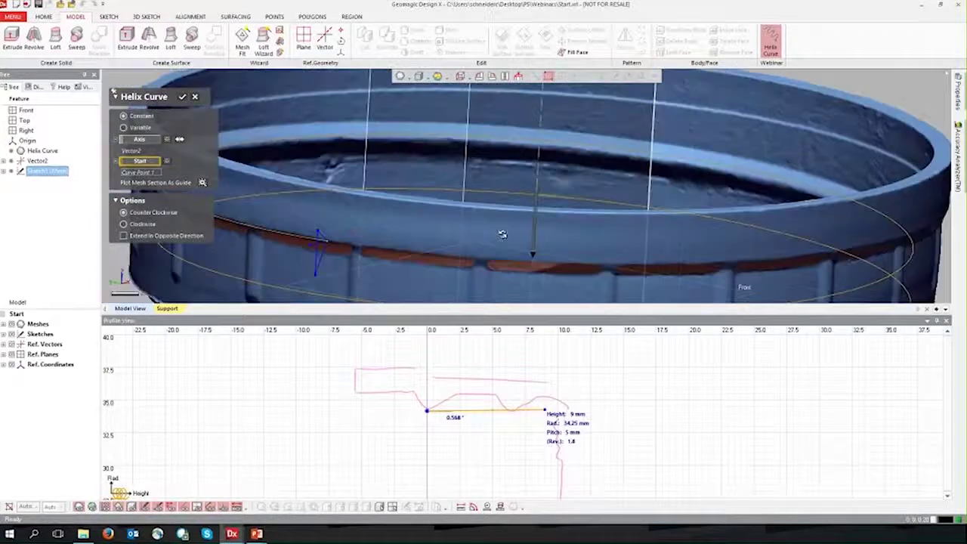
scroll(403, 235, up, 1)
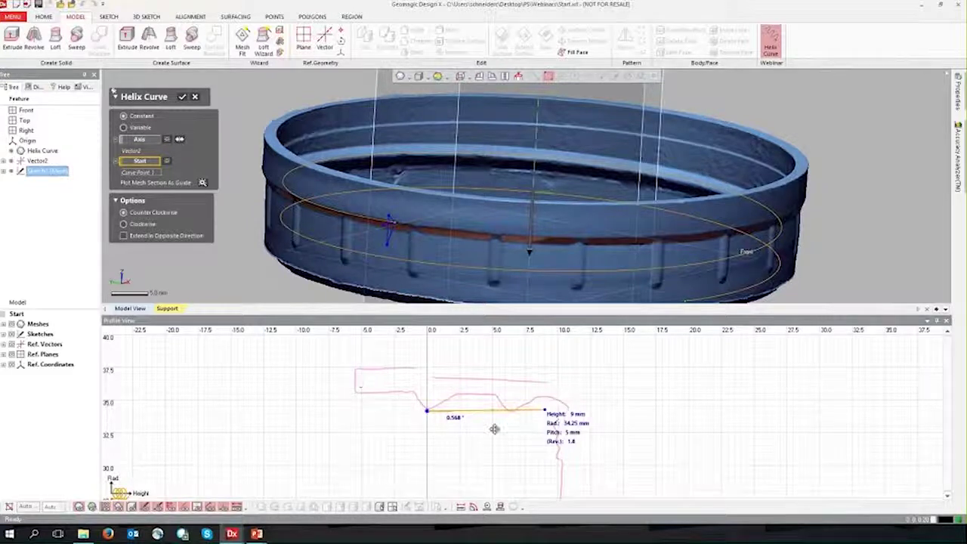
right_drag(467, 233, 465, 258)
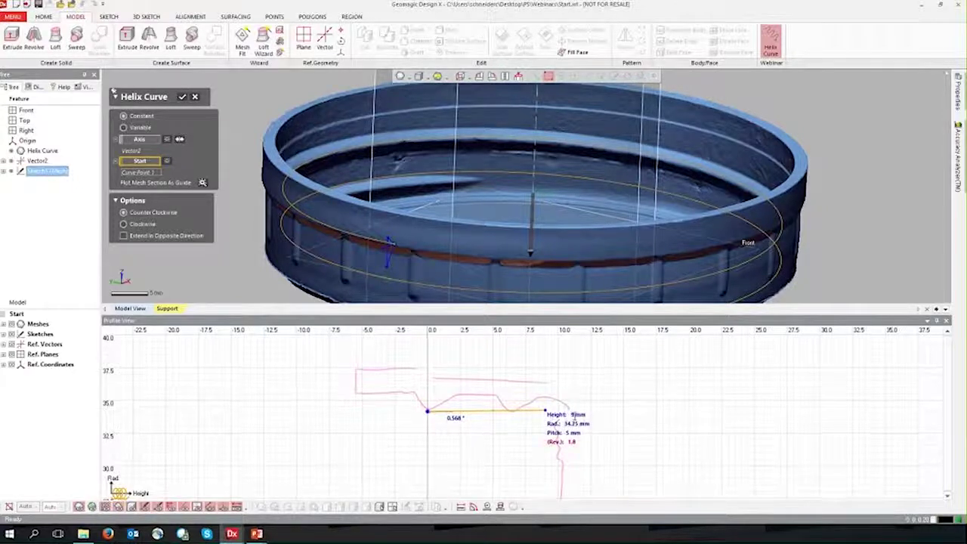
- Set the helix height to 9.5 mm and its pitch to 6.5 mm
click(573, 416)
text(9.5)
key(Return)
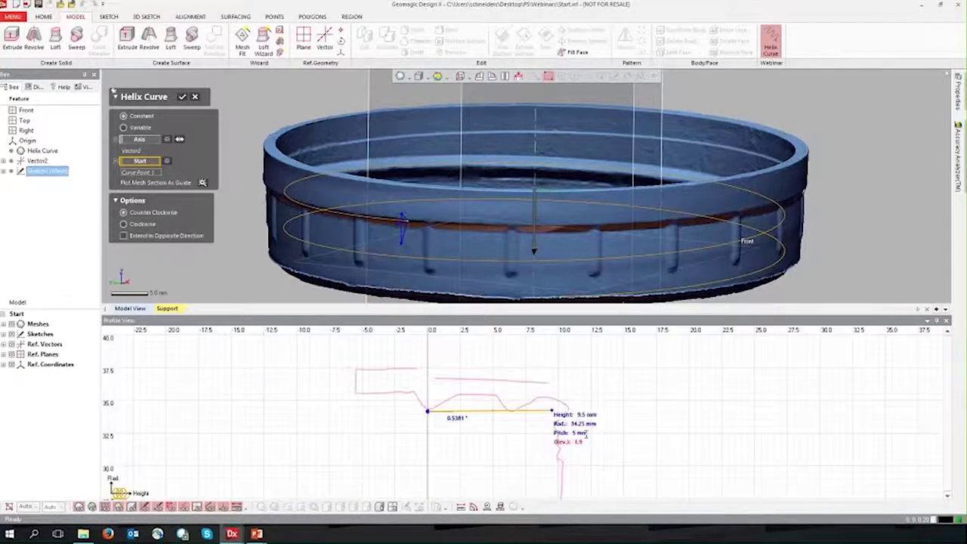
drag(589, 433, 618, 434)
text(6.5)
key(Return)
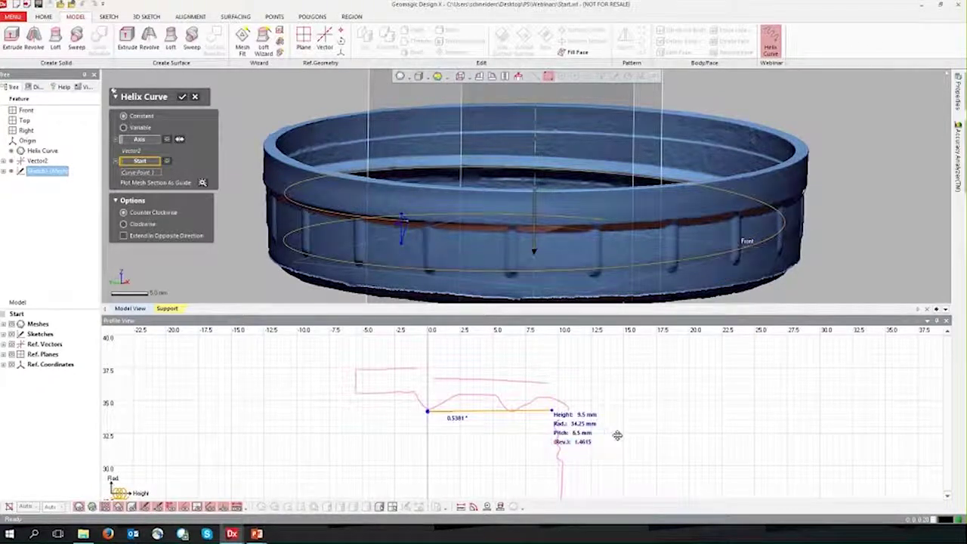
click(584, 433)
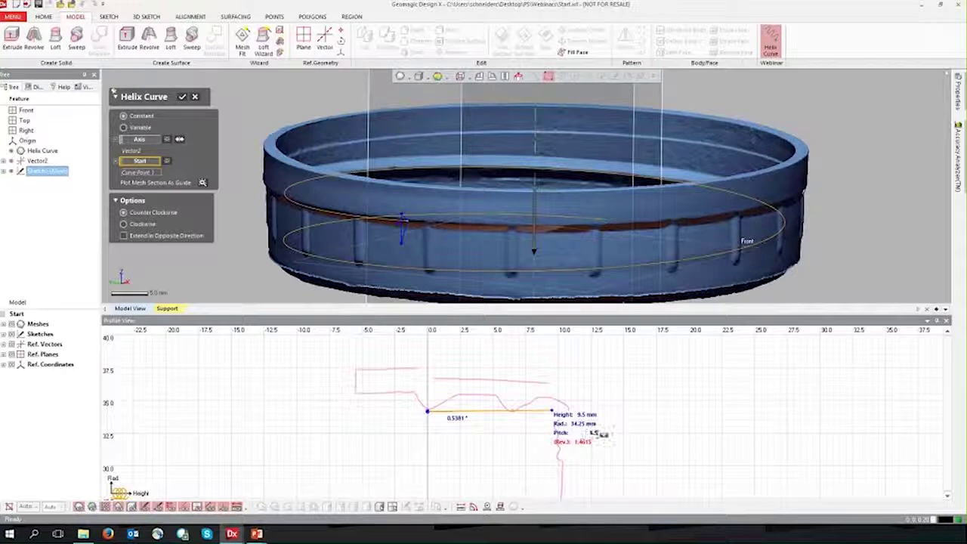
click(604, 436)
key(Return)
- Check the helix preview against the cap's inner thread ridges and accept the helix curve
mouse_move(529, 189)
right_down()
mouse_move(528, 250)
mouse_move(559, 257)
mouse_move(426, 212)
mouse_move(411, 295)
mouse_move(347, 291)
right_up()
scroll(363, 215, up, 3)
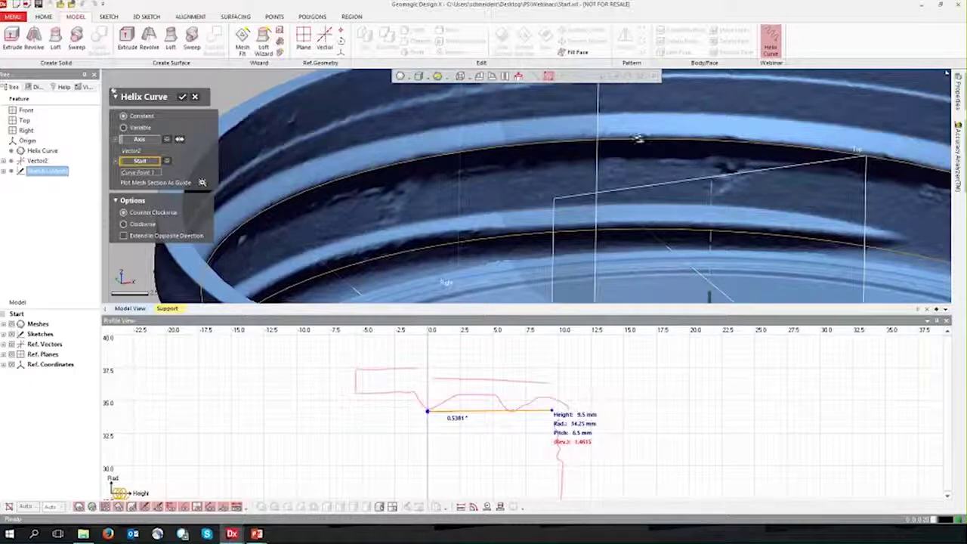
right_drag(639, 138, 612, 179)
scroll(613, 179, down, 3)
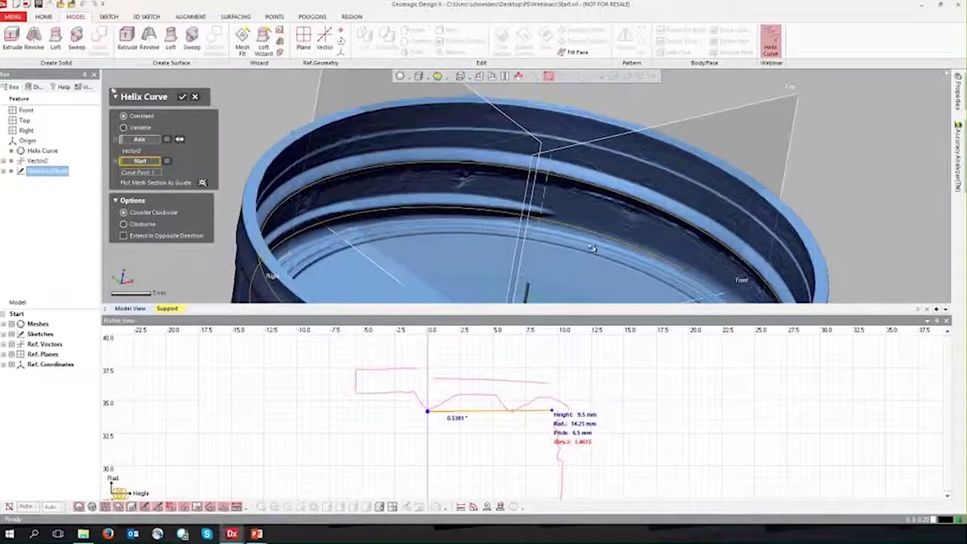
mouse_move(467, 258)
right_down()
mouse_move(423, 218)
mouse_move(660, 249)
mouse_move(652, 208)
mouse_move(604, 209)
right_up()
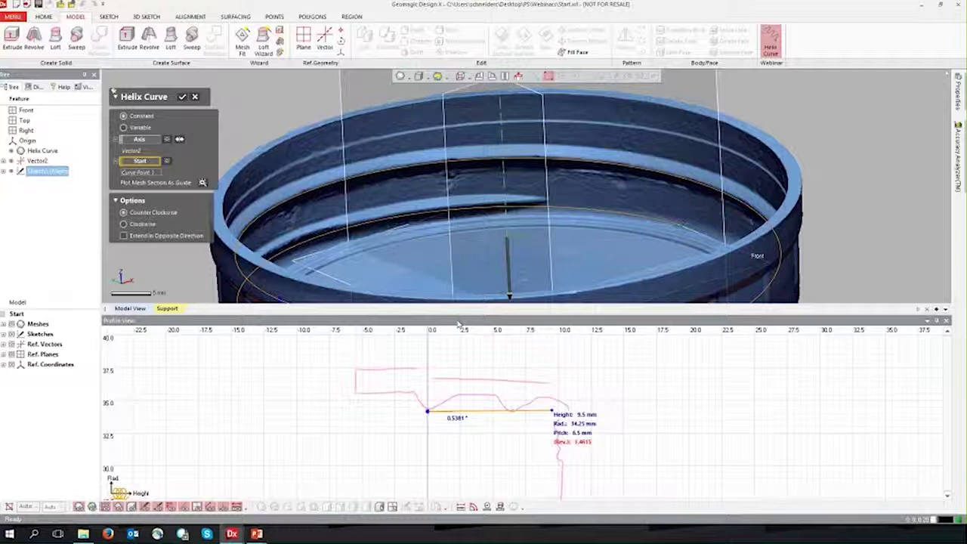
click(182, 96)
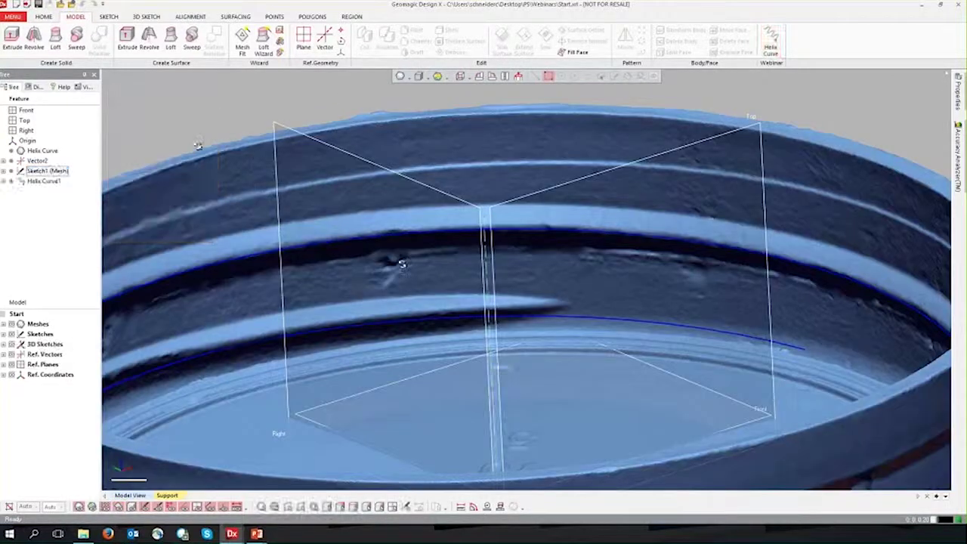
- Examine the finished helix curve on its own with the mesh hidden, and against the redisplayed cap mesh
click(288, 506)
click(79, 507)
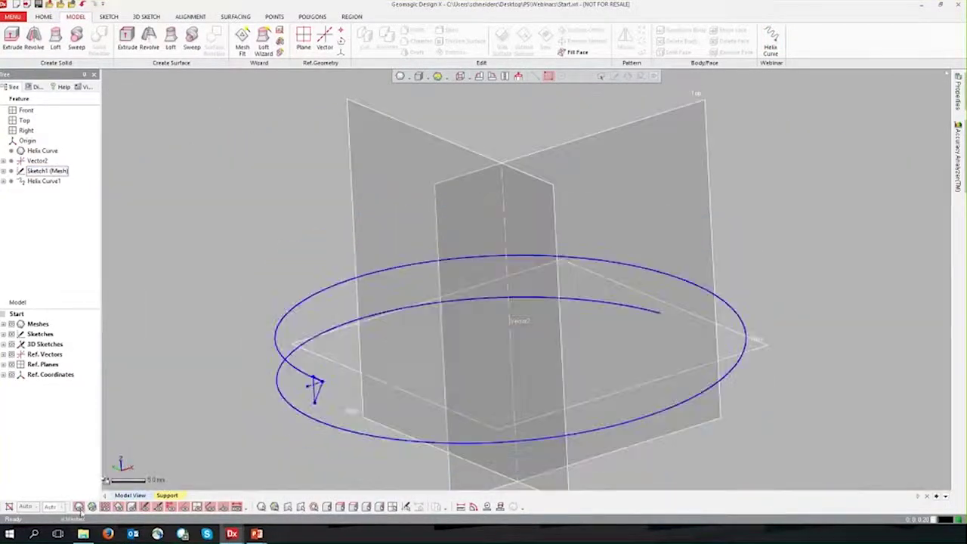
right_drag(250, 397, 261, 343)
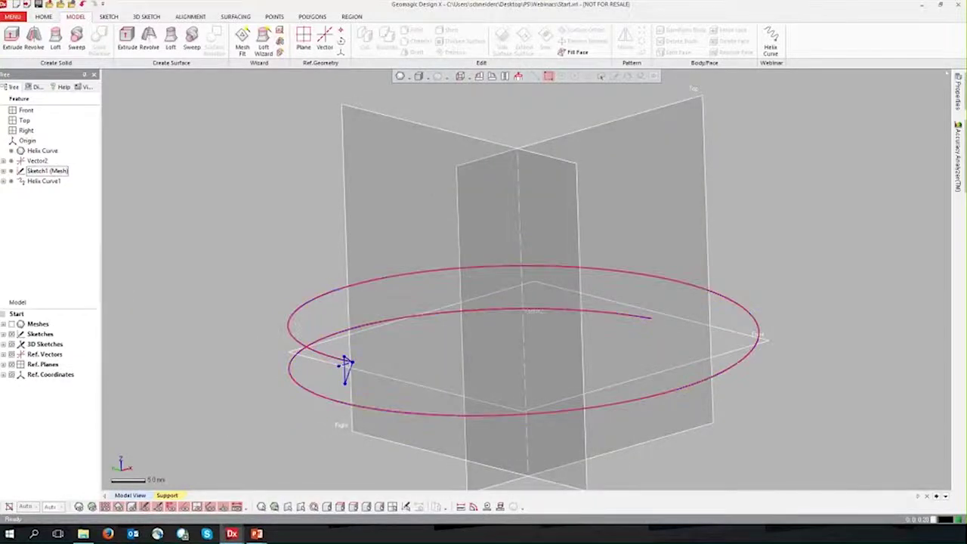
click(45, 181)
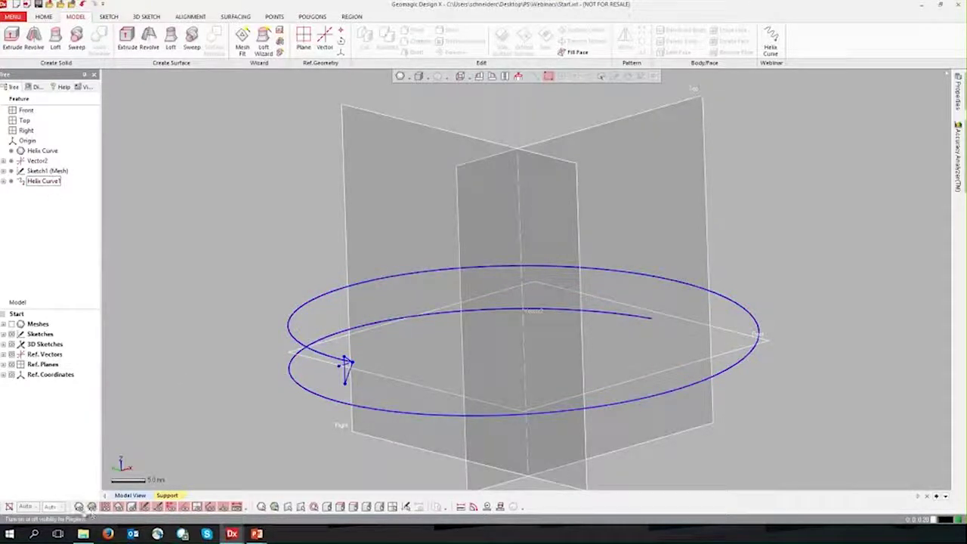
click(79, 507)
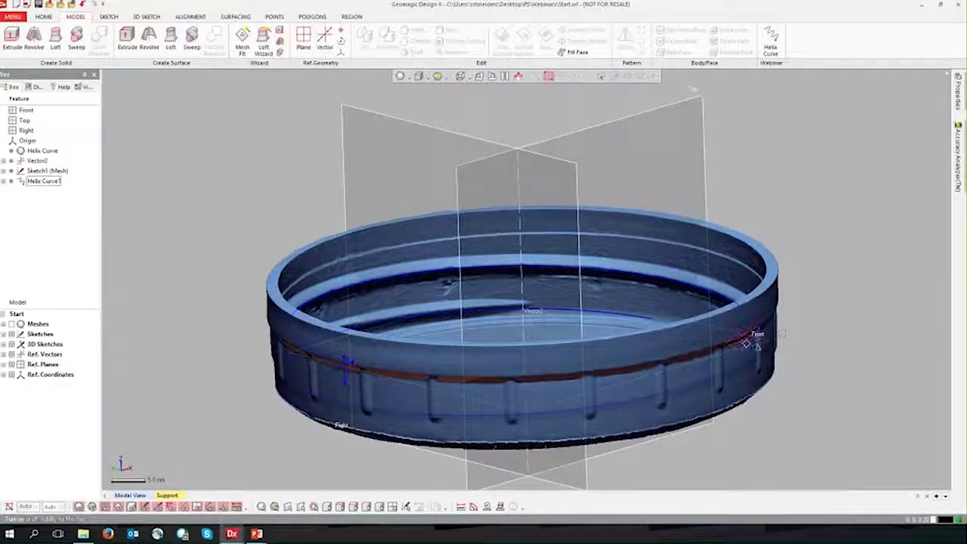
right_drag(743, 341, 699, 358)
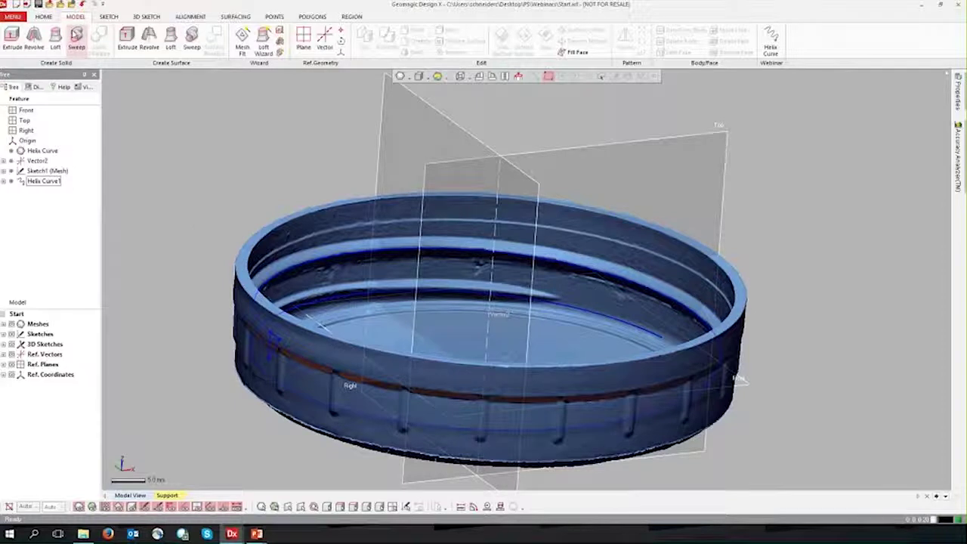
click(77, 36)
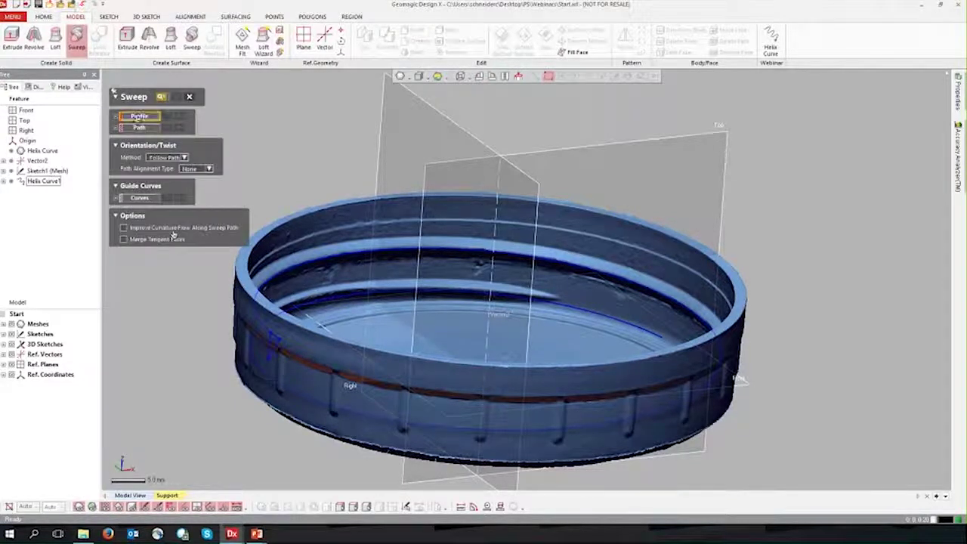
click(47, 172)
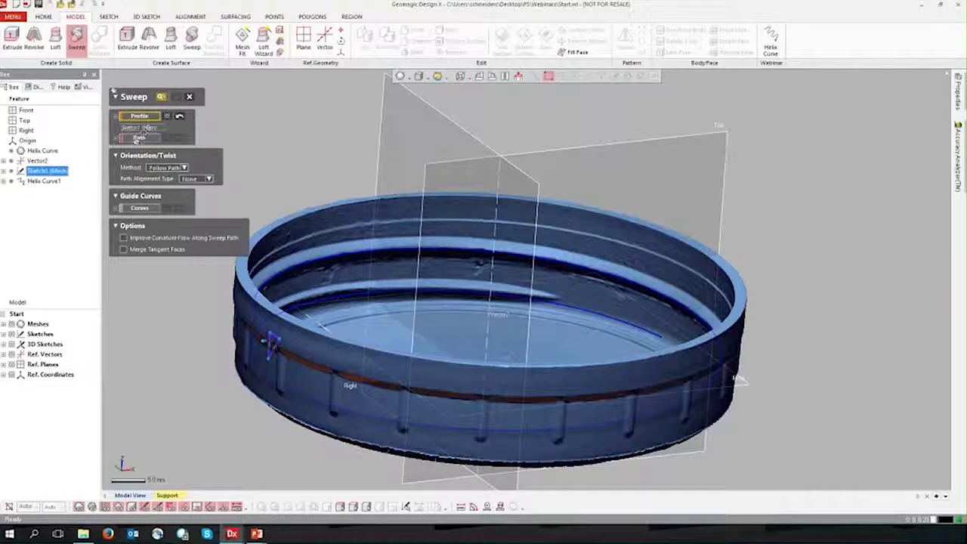
click(139, 137)
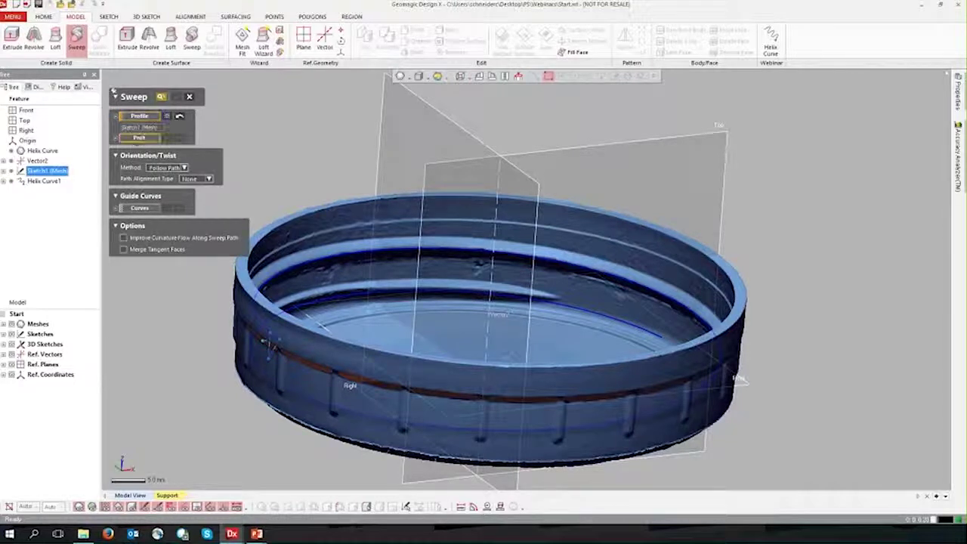
click(37, 181)
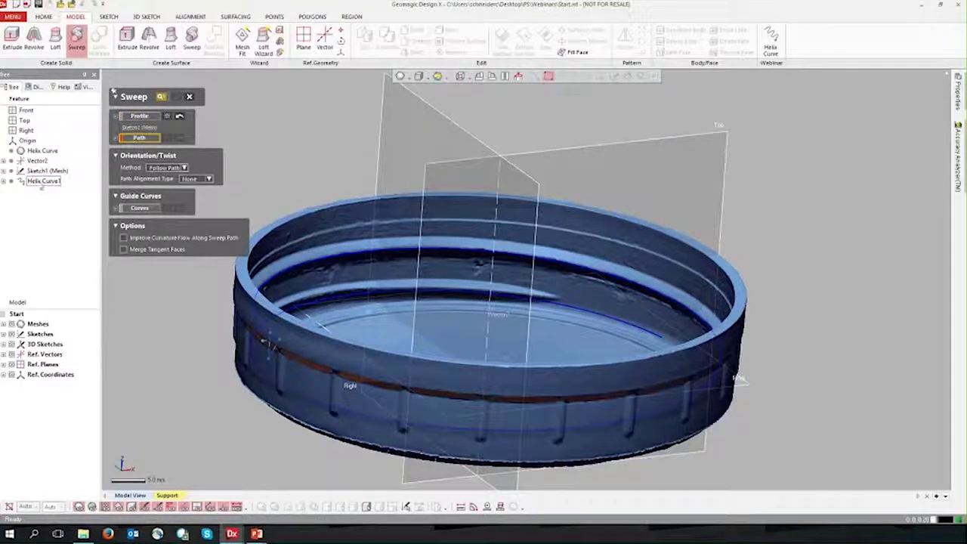
click(189, 96)
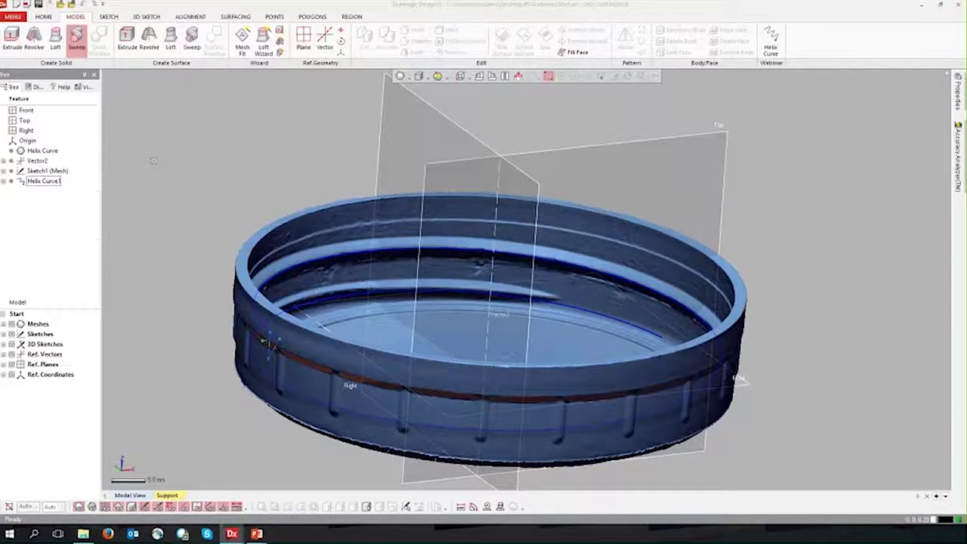
- Sweep the mesh sketch profile along the helix curve to create the solid thread body
click(76, 41)
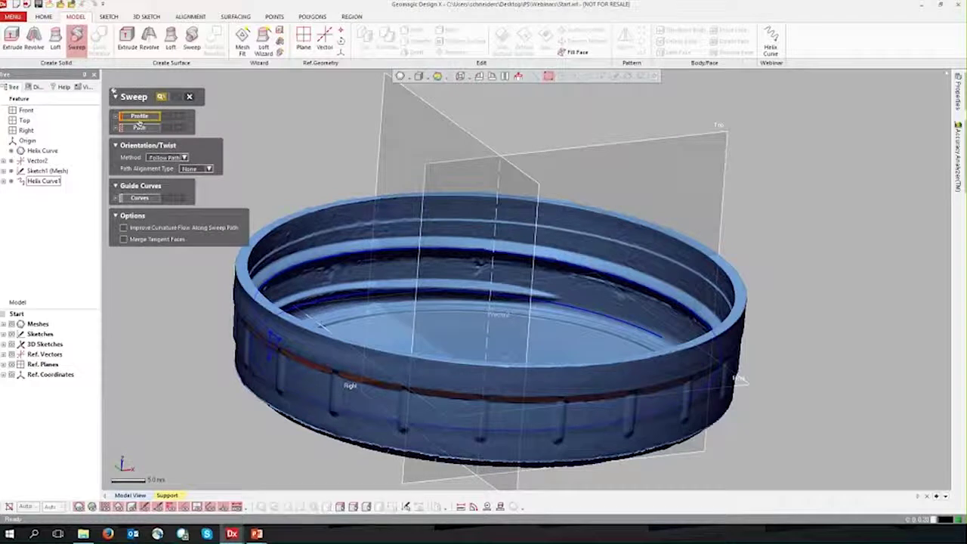
click(53, 172)
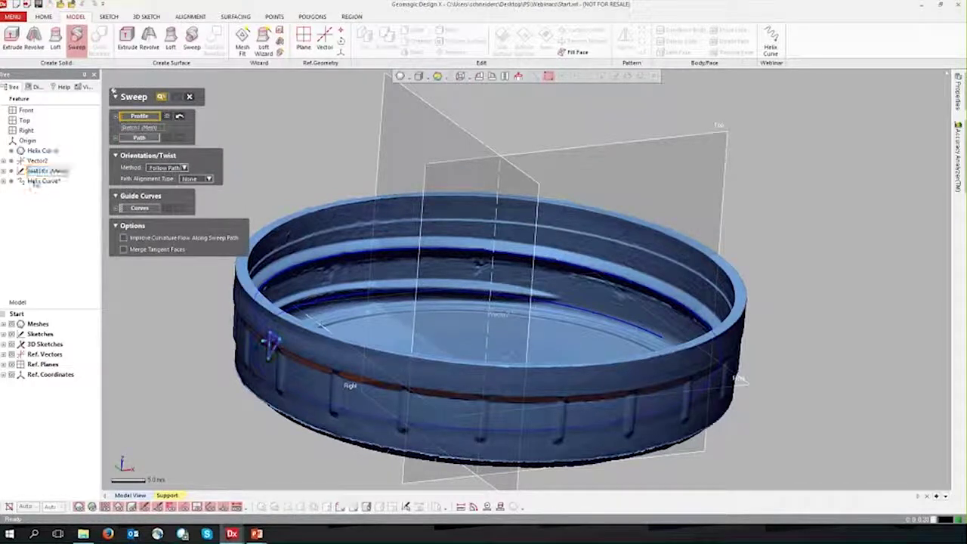
click(34, 181)
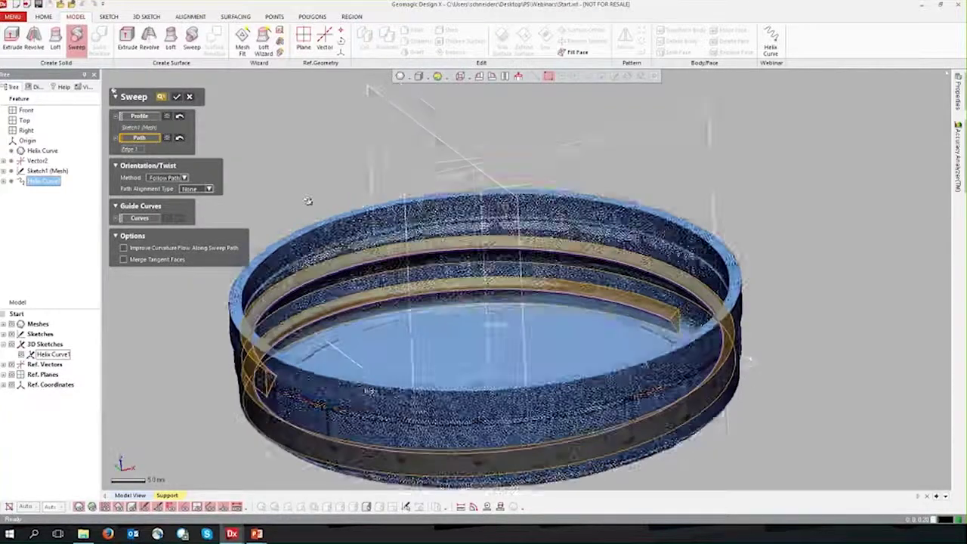
click(176, 97)
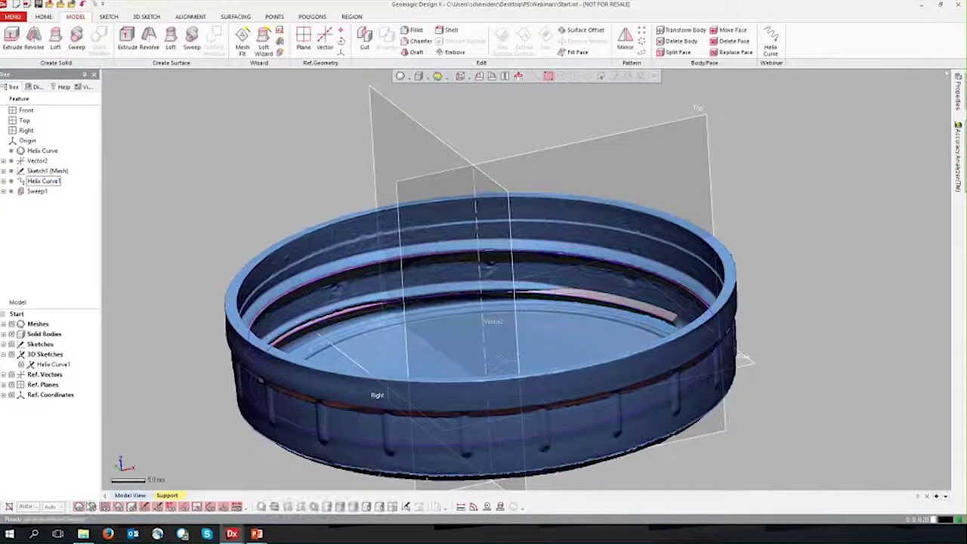
- Inspect the swept thread body on its own with the mesh hidden, and against the redisplayed cap mesh
click(79, 507)
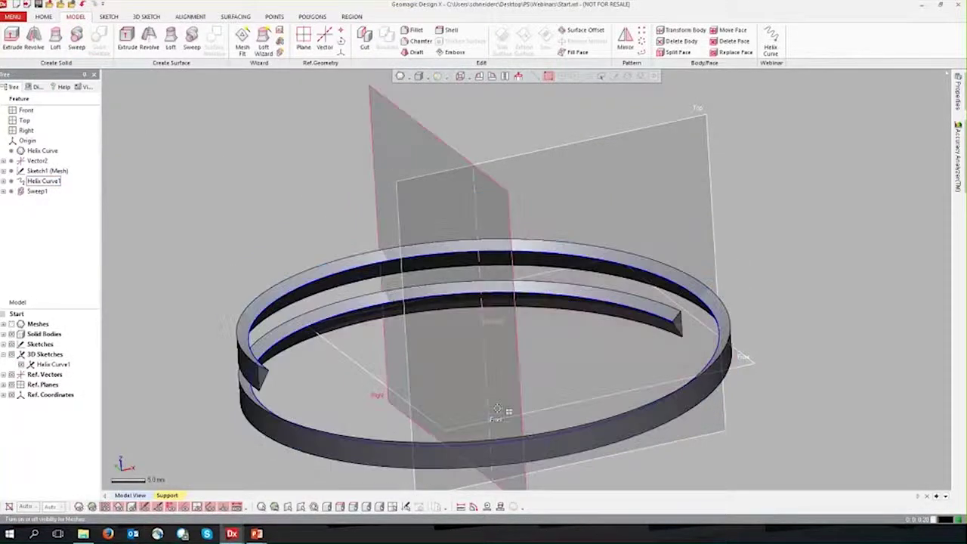
right_drag(505, 404, 558, 361)
click(80, 507)
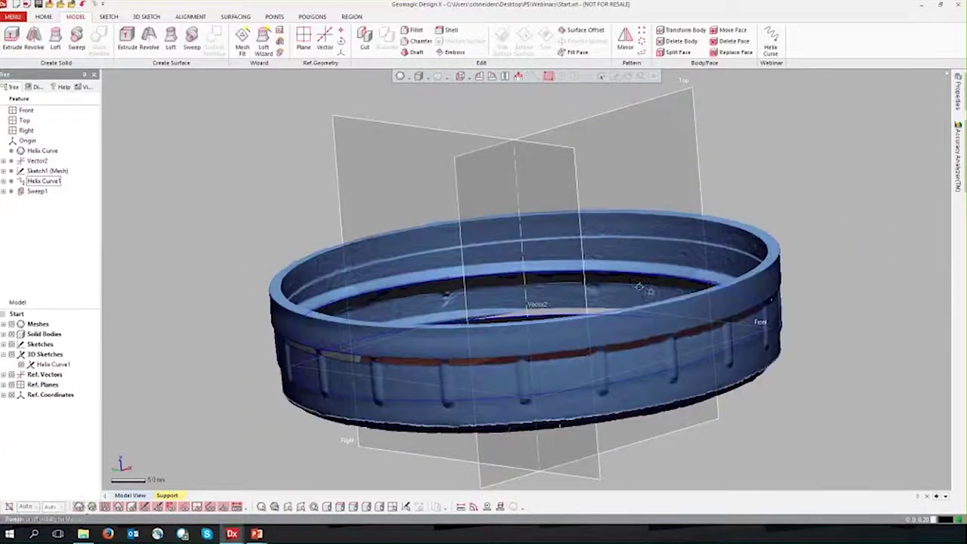
- Display the cap mesh's deviation from its original state as a colour map
click(437, 77)
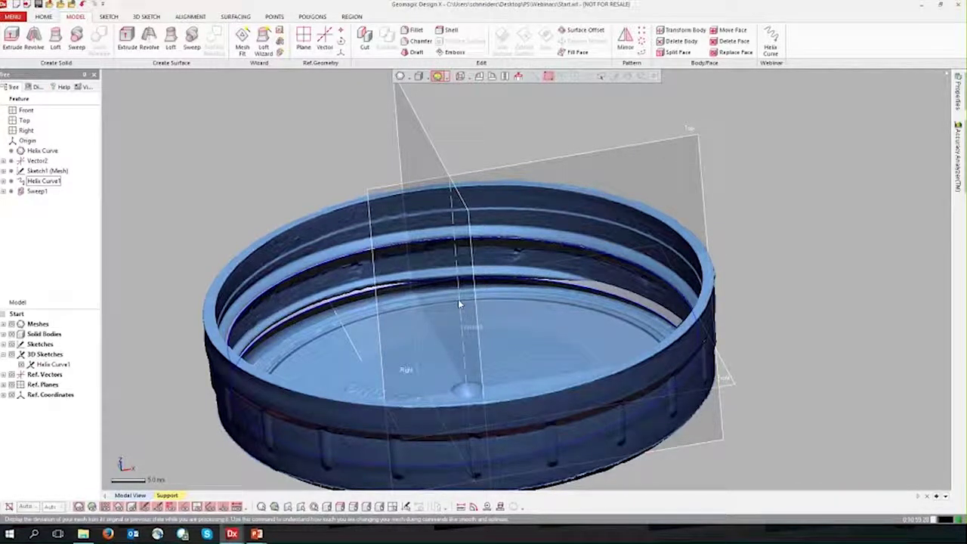
click(458, 301)
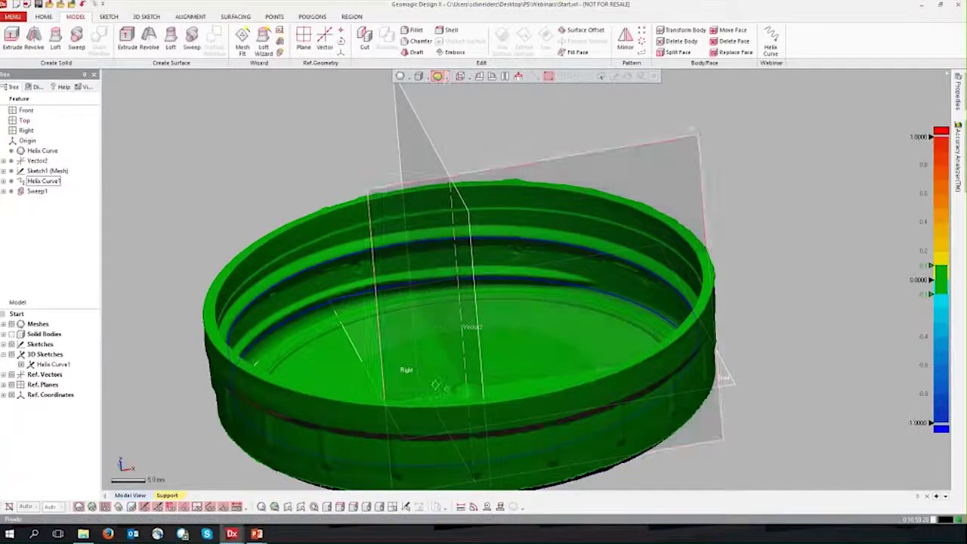
right_drag(257, 363, 922, 270)
- Set the tolerance band of the mesh deviation colour scale to 0.5
click(922, 269)
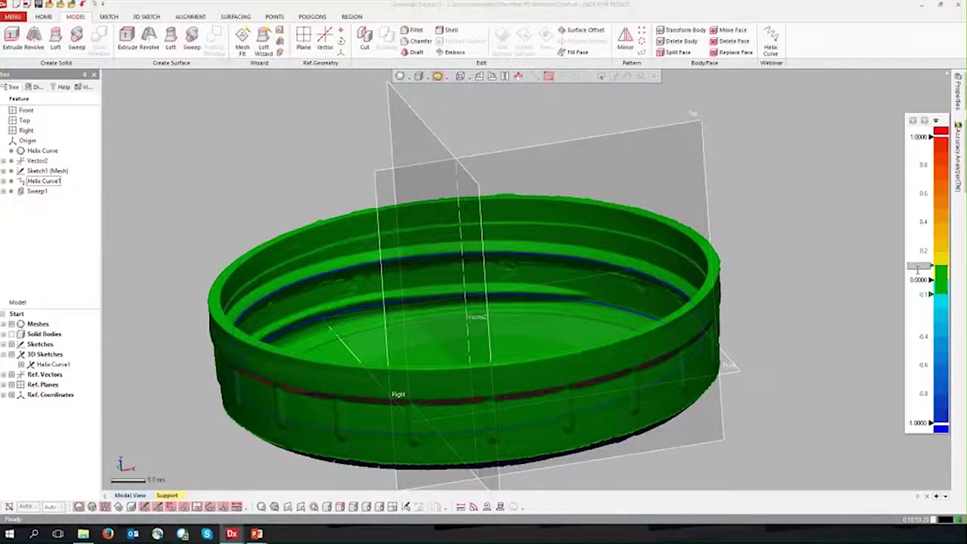
text(0.5)
key(Return)
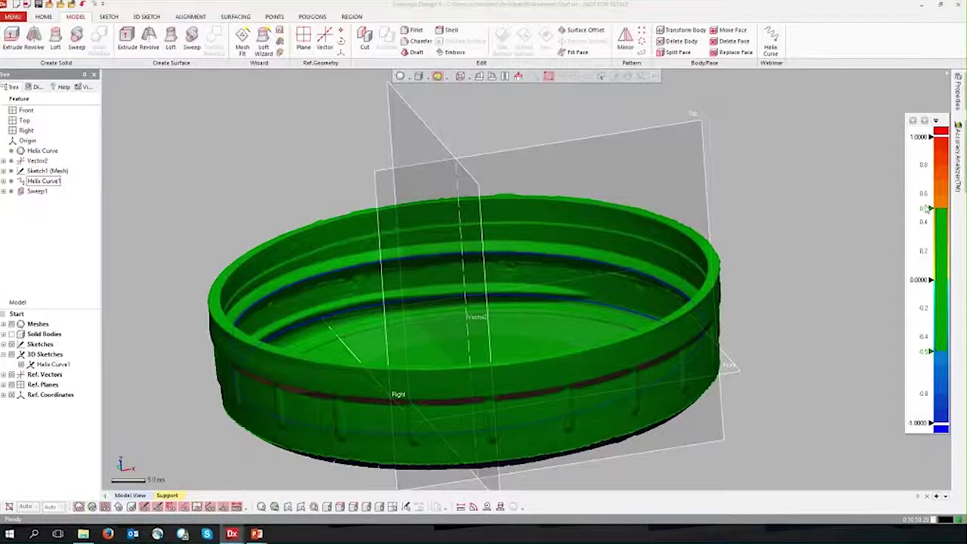
- Set the deviation colour scale's tolerance band to 0.05 and check the cap mesh from several angles
click(923, 209)
text(0.05)
key(Return)
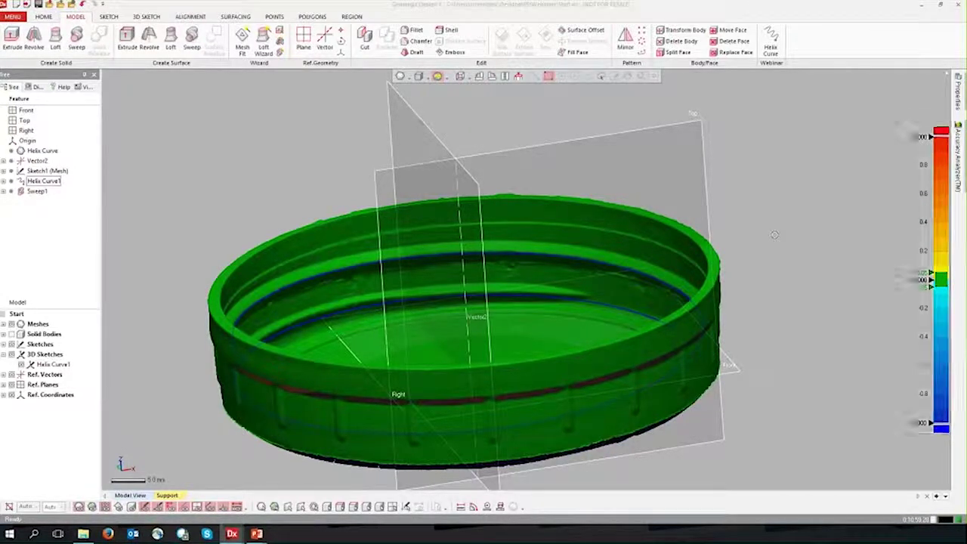
right_drag(639, 289, 476, 414)
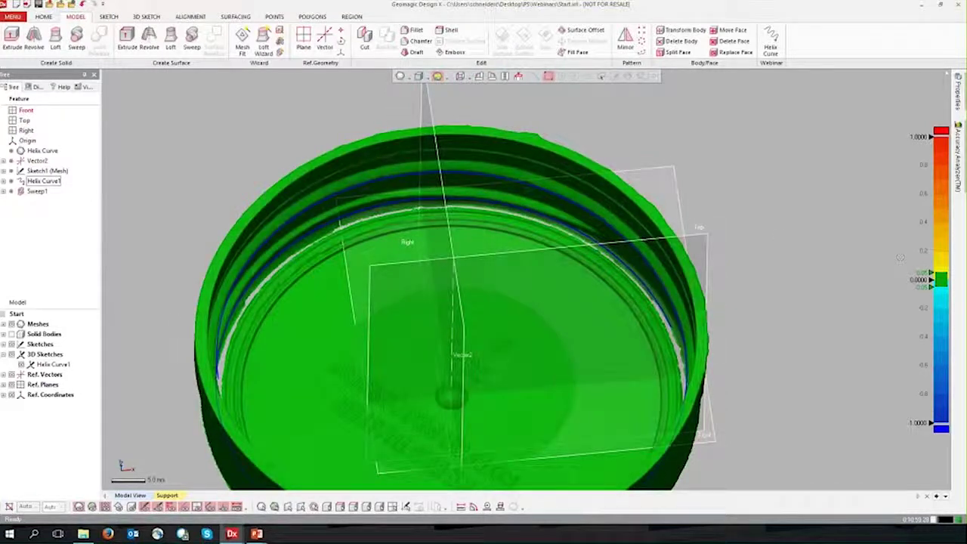
right_drag(760, 391, 206, 199)
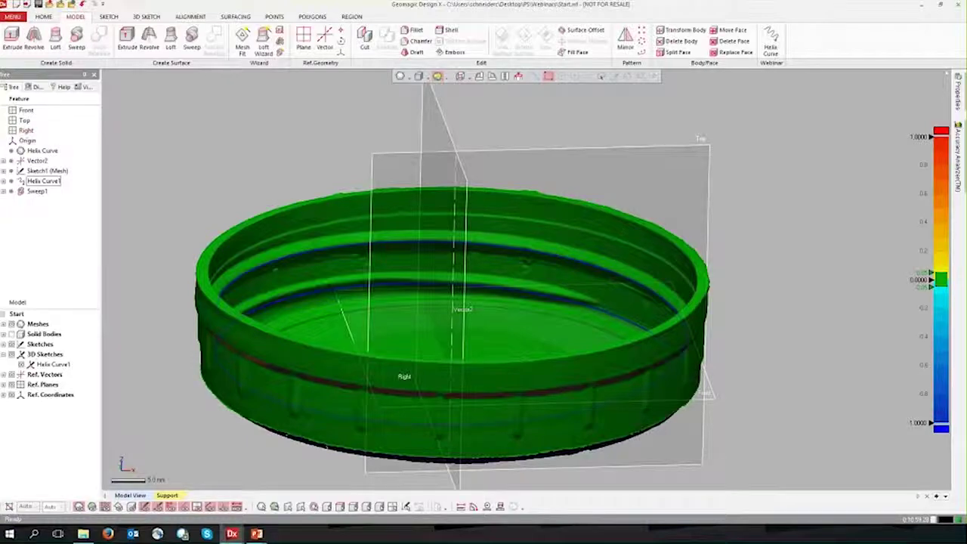
- Switch to the Design X window with the finished Sweep.xrl model and examine the thread's tapered end inside the cap
key(super+Tab)
click(441, 248)
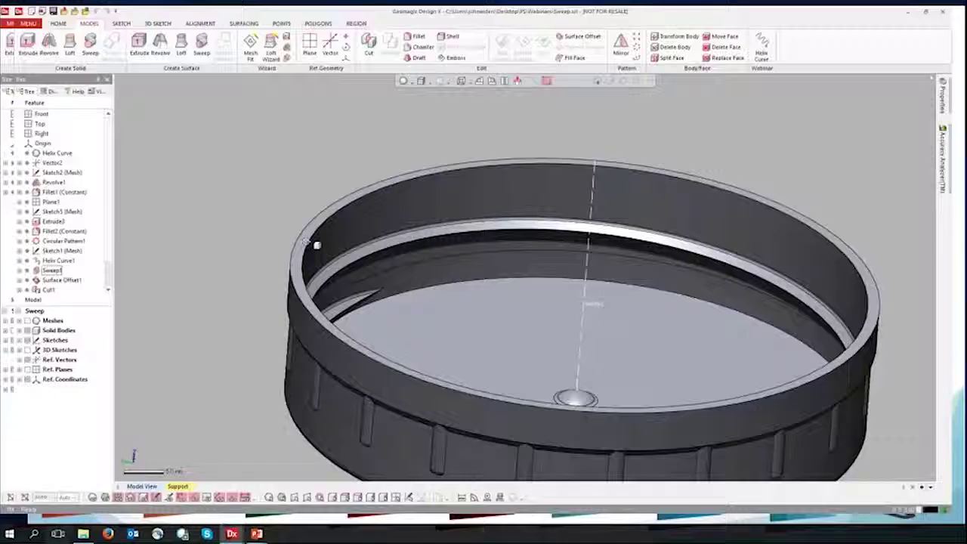
right_drag(634, 306, 529, 231)
scroll(551, 291, down, 3)
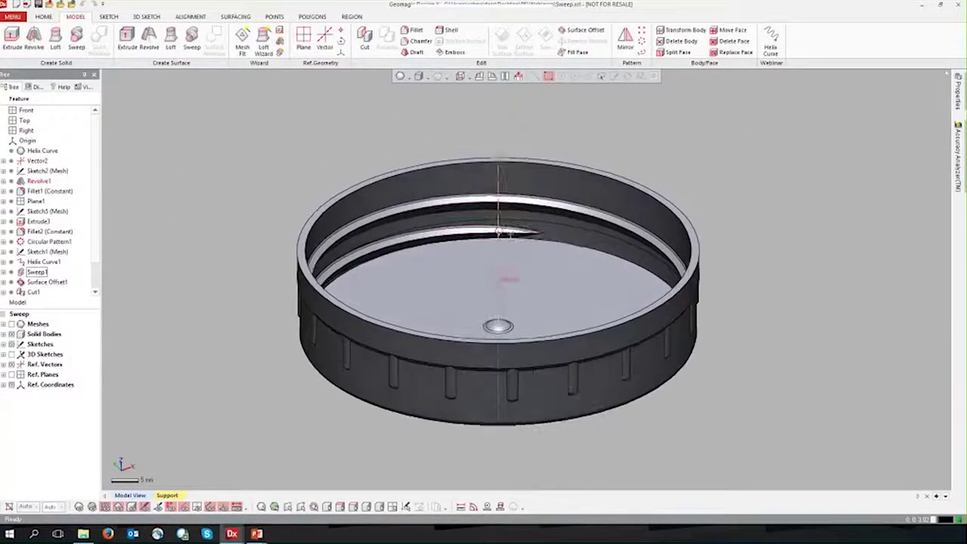
scroll(509, 279, up, 5)
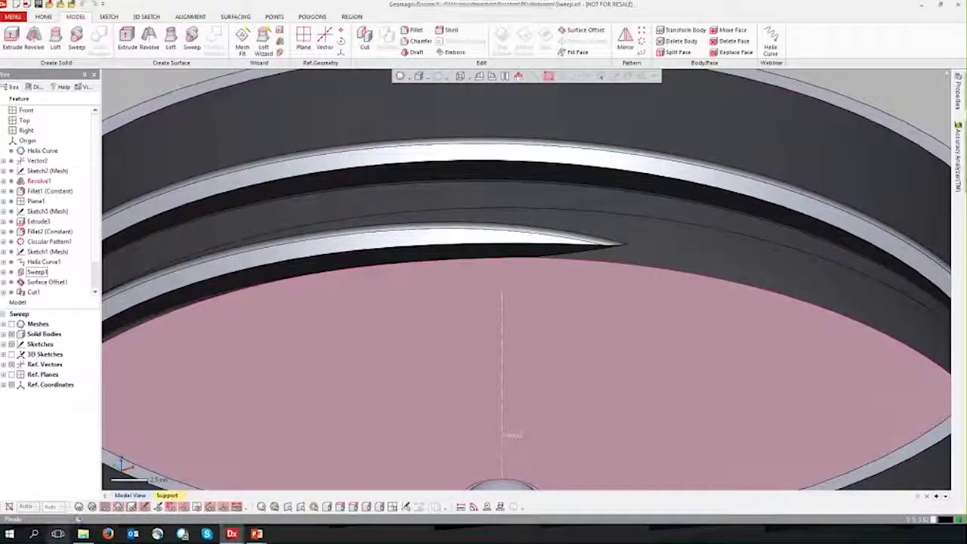
- Show the scan mesh over the finished cap and highlight its helix curve to compare both with the modelled thread
click(79, 506)
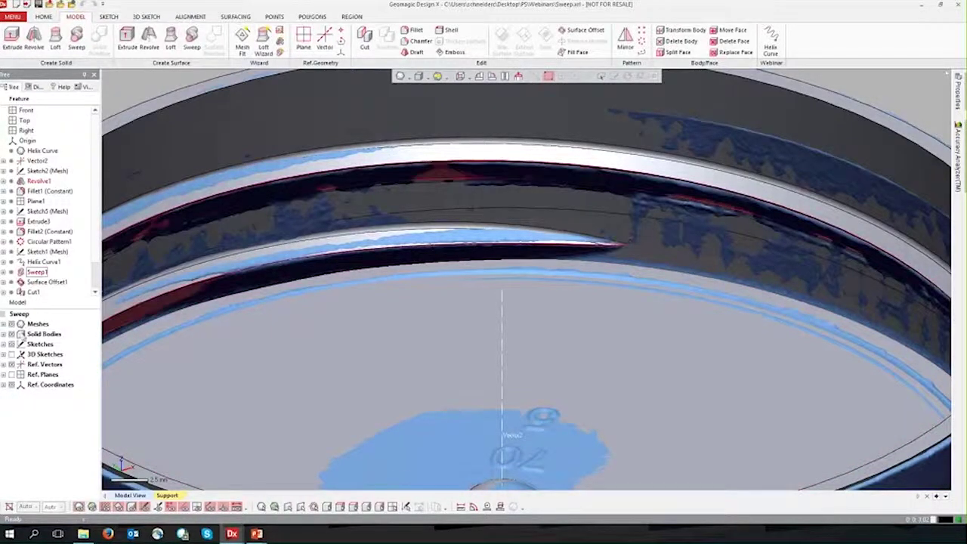
scroll(92, 214, down, 1)
click(43, 232)
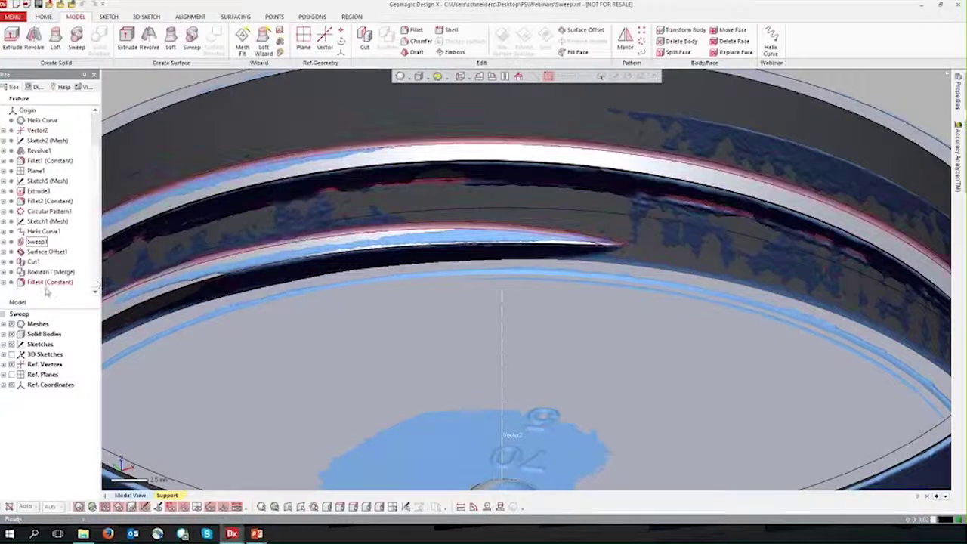
scroll(372, 326, down, 3)
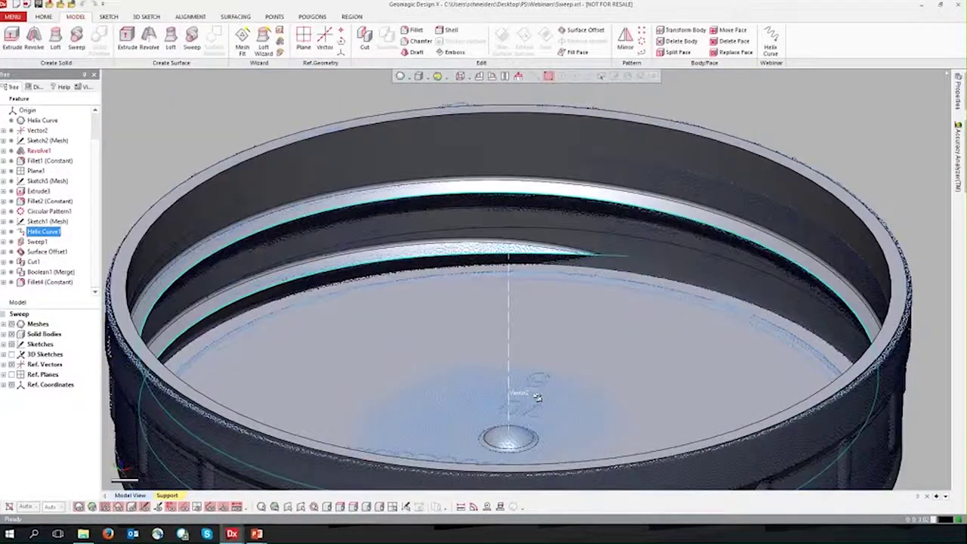
scroll(538, 397, down, 2)
ctrl+right_drag(755, 361, 740, 353)
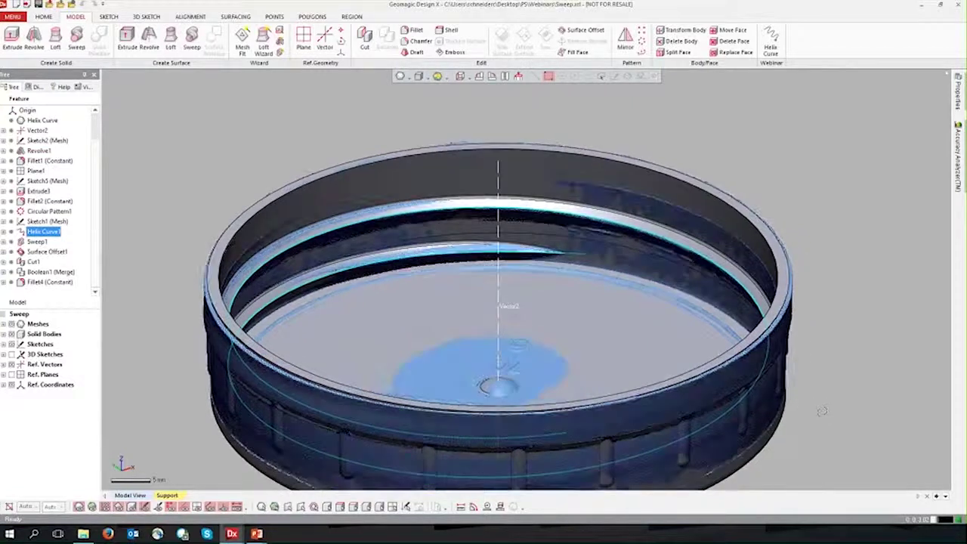